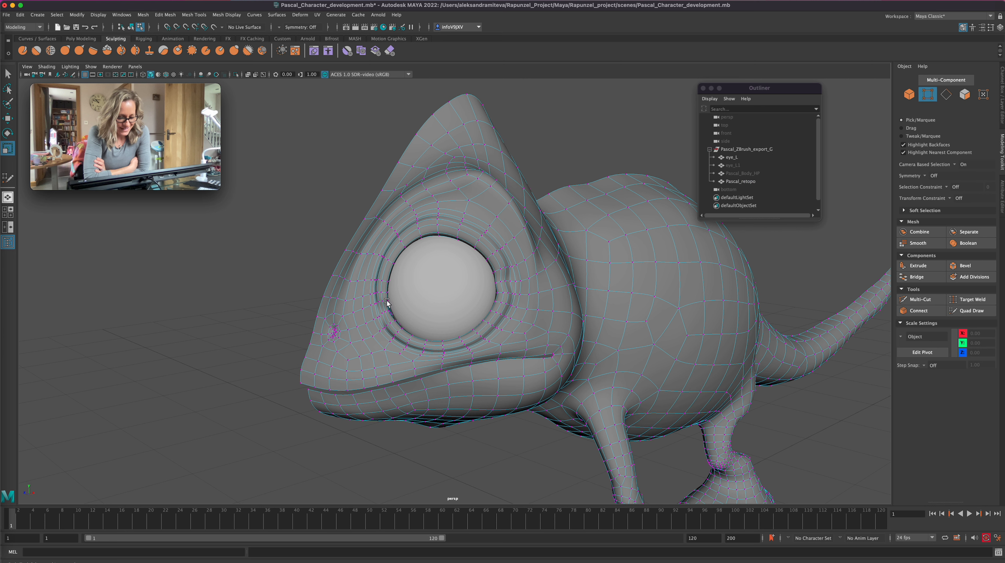
# Scale the small groups of eyelid vertices at the front and rear corners of the chameleon's eye
pyautogui.moveTo(385, 301)
pyautogui.mouseDown()
pyautogui.moveTo(358, 303)
pyautogui.moveTo(370, 304)
pyautogui.mouseUp()
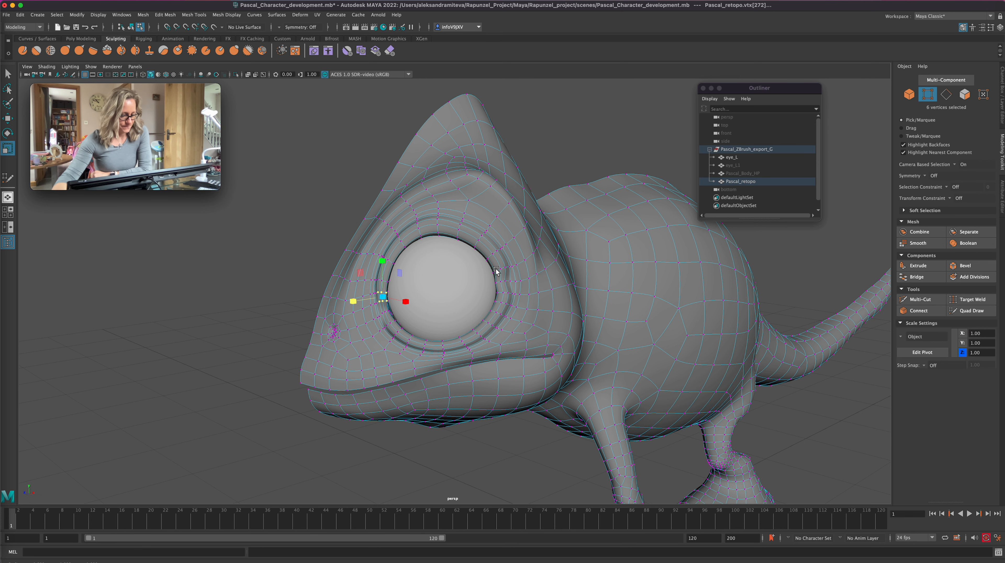
pyautogui.scroll(3, 505, 270)
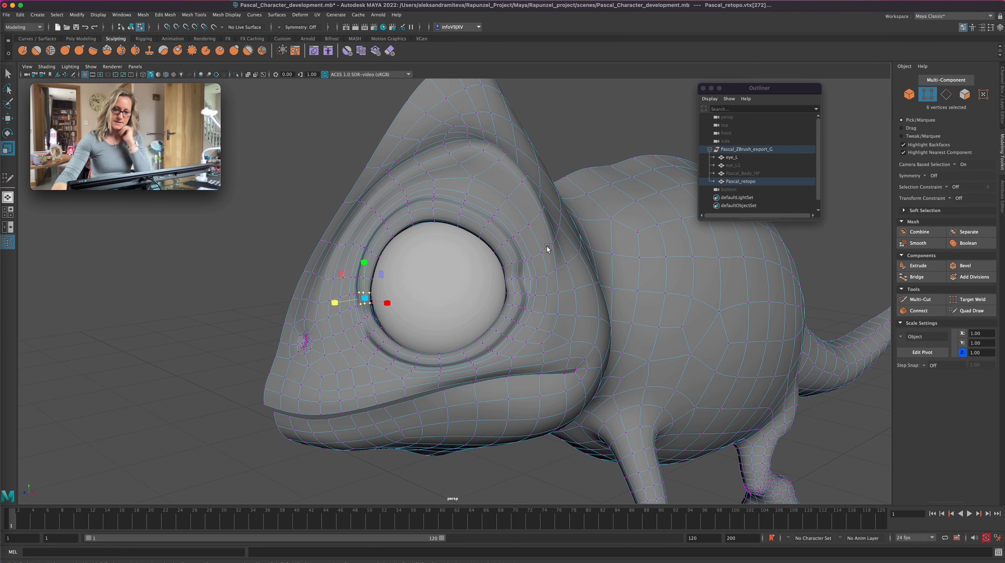
pyautogui.click(508, 267)
pyautogui.click(6, 77)
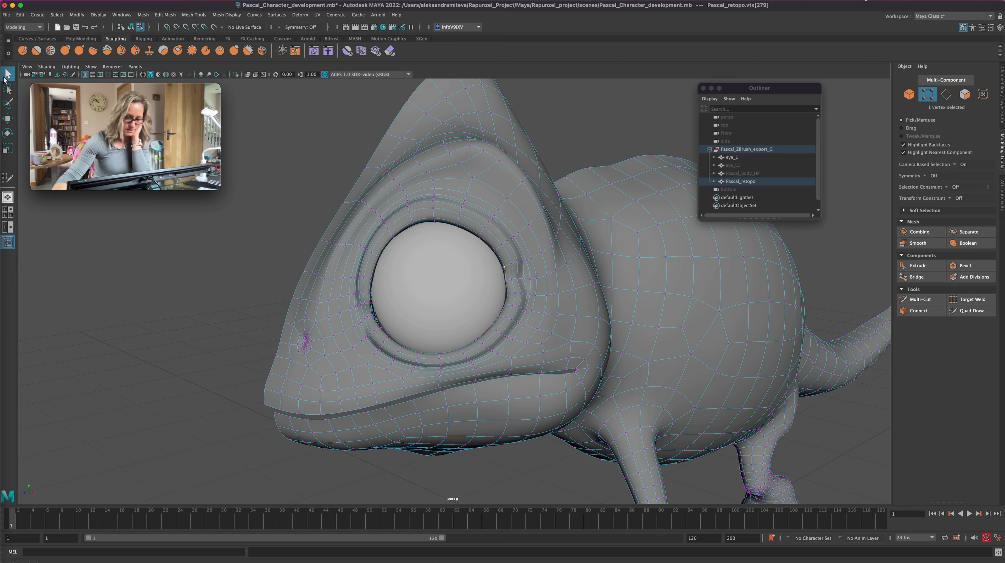
pyautogui.keyDown('shift'); pyautogui.click(516, 262); pyautogui.keyUp('shift')
pyautogui.press('r')
pyautogui.moveTo(540, 269); pyautogui.dragTo(518, 267)
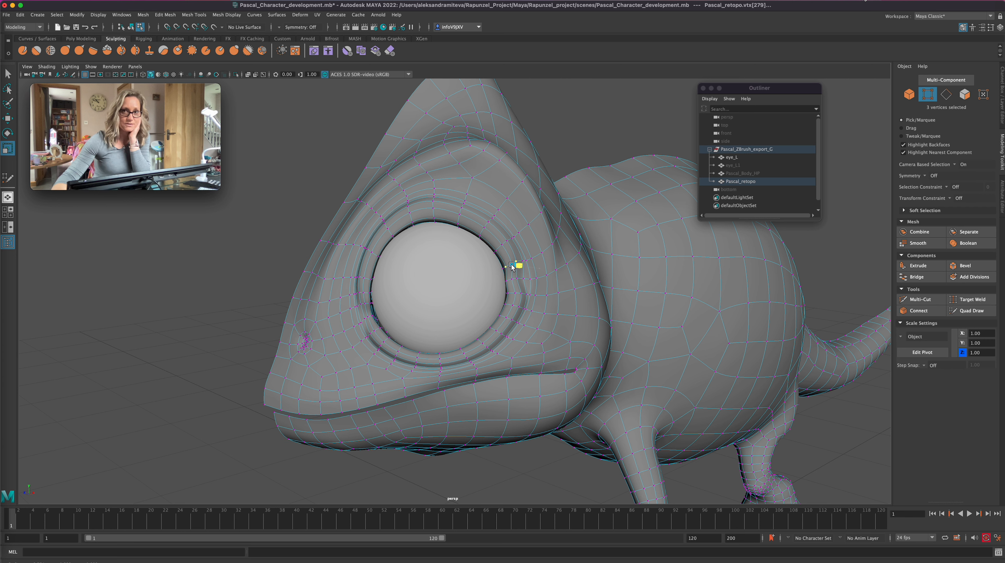
pyautogui.moveTo(488, 270); pyautogui.dragTo(470, 276)
# Move the single eyelid vertex at the rear corner of the eye to about X 0.86, Y 2.73
pyautogui.click(521, 278)
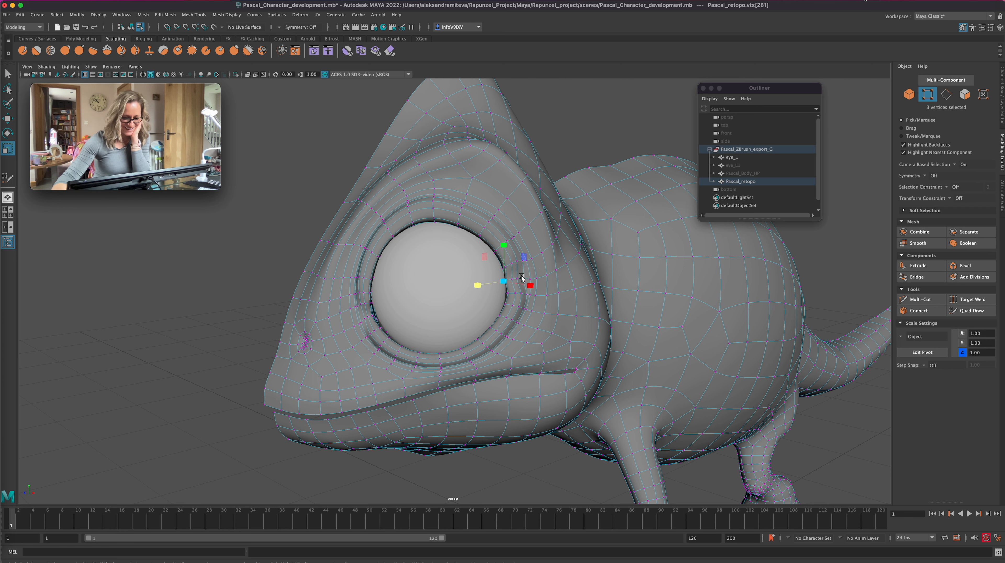
pyautogui.press('w')
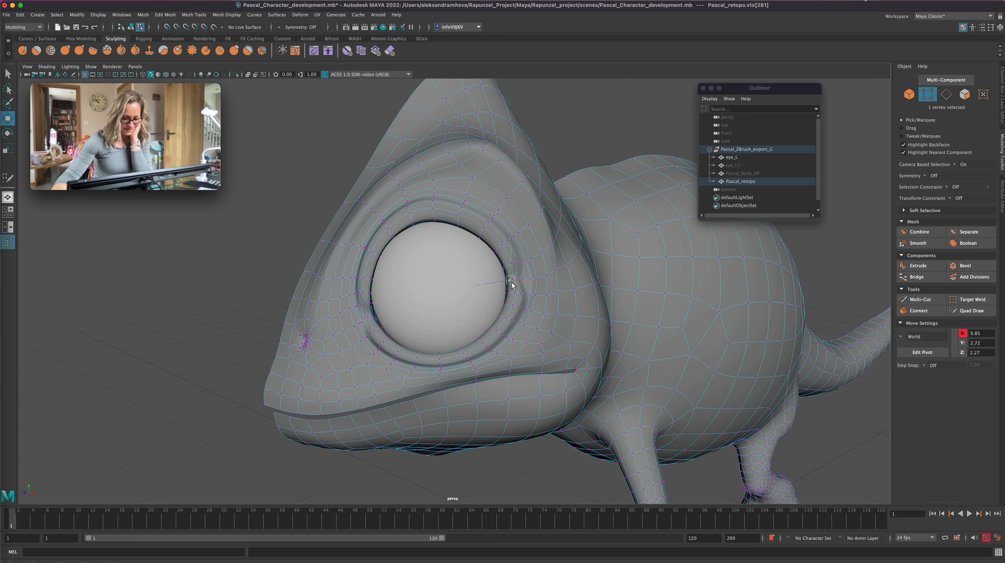
pyautogui.moveTo(511, 284); pyautogui.dragTo(510, 281)
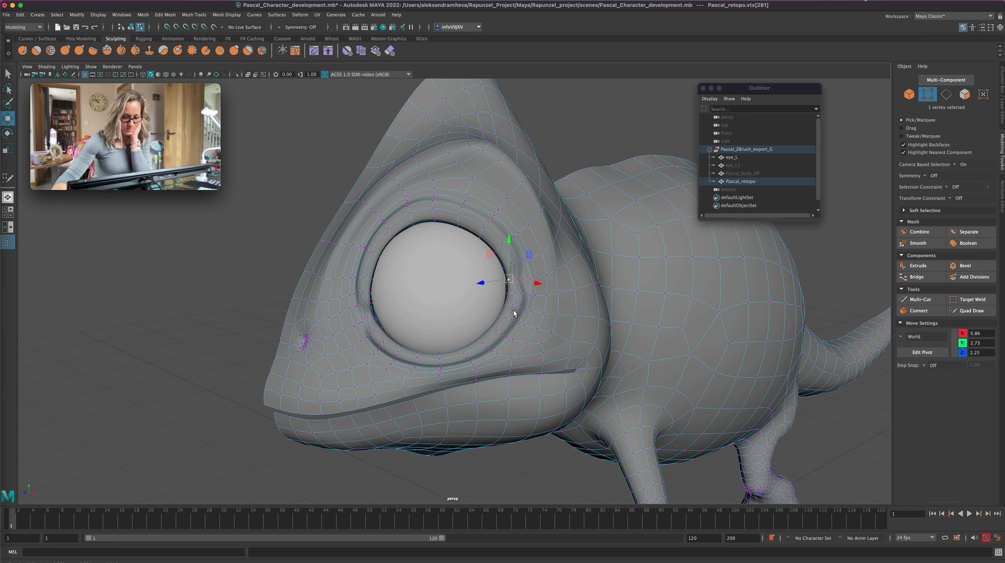
# Add the adjacent vertex at the eye's rear corner to the selection and move the pair to about X 0.87, Y 2.73, Z 2.21
pyautogui.keyDown('alt'); pyautogui.moveTo(499, 448); pyautogui.dragTo(475, 437); pyautogui.keyUp('alt')
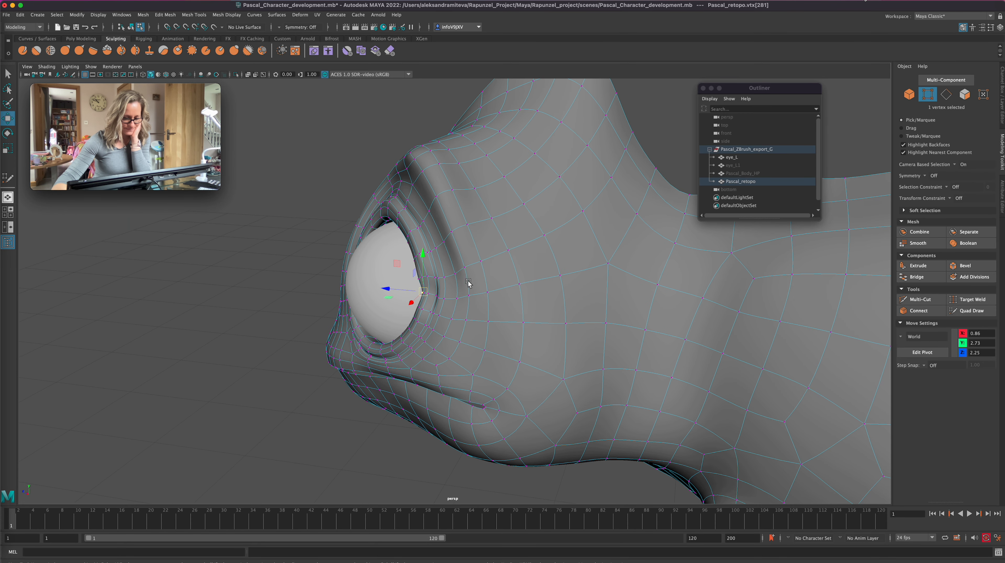
pyautogui.click(7, 74)
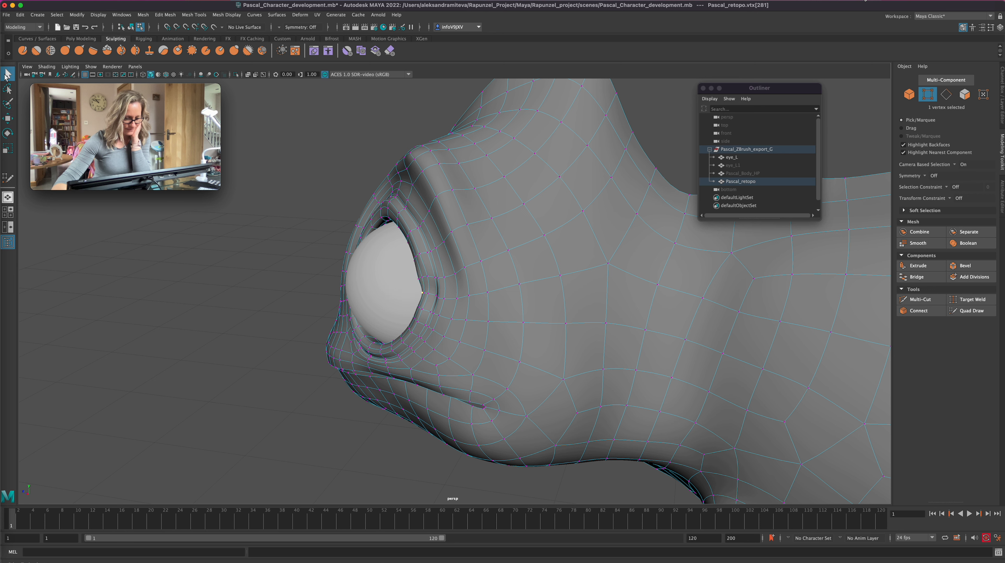
pyautogui.keyDown('shift'); pyautogui.click(427, 293); pyautogui.keyUp('shift')
pyautogui.press('w')
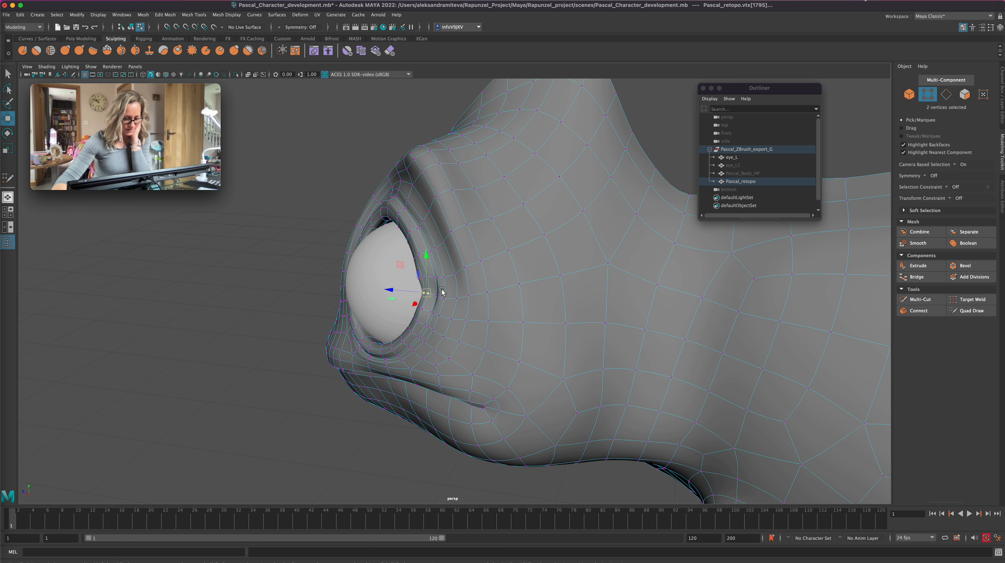
pyautogui.moveTo(434, 299); pyautogui.dragTo(433, 304)
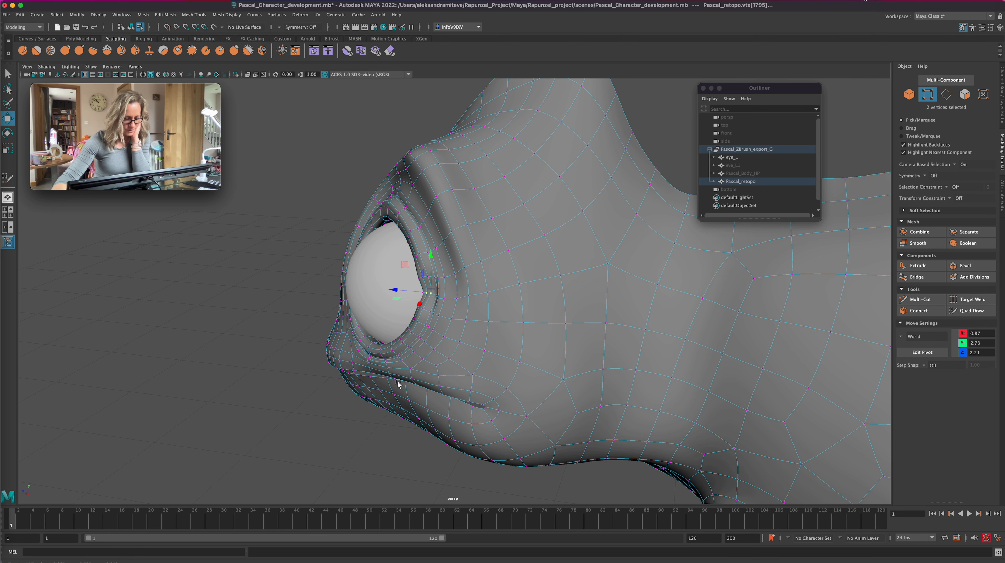
# Select the 20 vertices in two rows along the lower eyelid rim and move them to about X 0.71, Y 2.52, Z 2.51
pyautogui.scroll(-10, 417, 419)
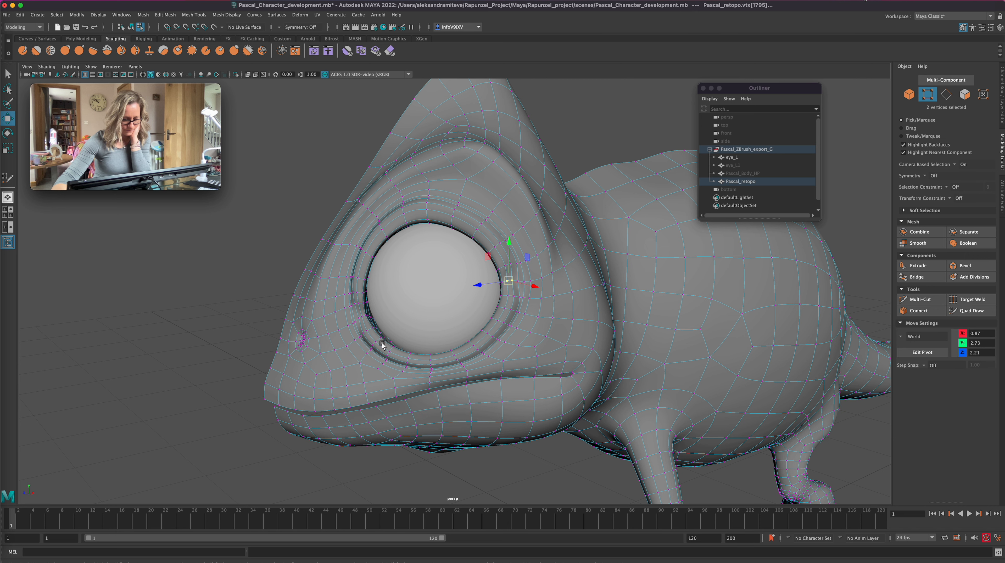
pyautogui.click(362, 332)
pyautogui.click(7, 79)
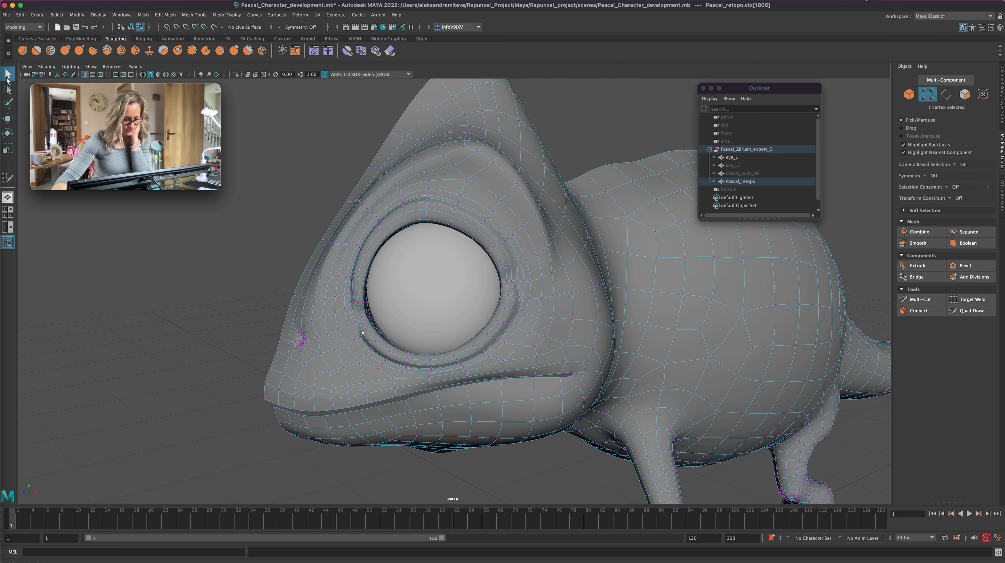
pyautogui.keyDown('shift'); pyautogui.click(372, 345); pyautogui.keyUp('shift')
pyautogui.keyDown('shift'); pyautogui.click(406, 362); pyautogui.keyUp('shift')
pyautogui.keyDown('shift'); pyautogui.click(430, 365); pyautogui.keyUp('shift')
pyautogui.keyDown('shift'); pyautogui.click(457, 360); pyautogui.keyUp('shift')
pyautogui.keyDown('shift'); pyautogui.click(477, 350); pyautogui.keyUp('shift')
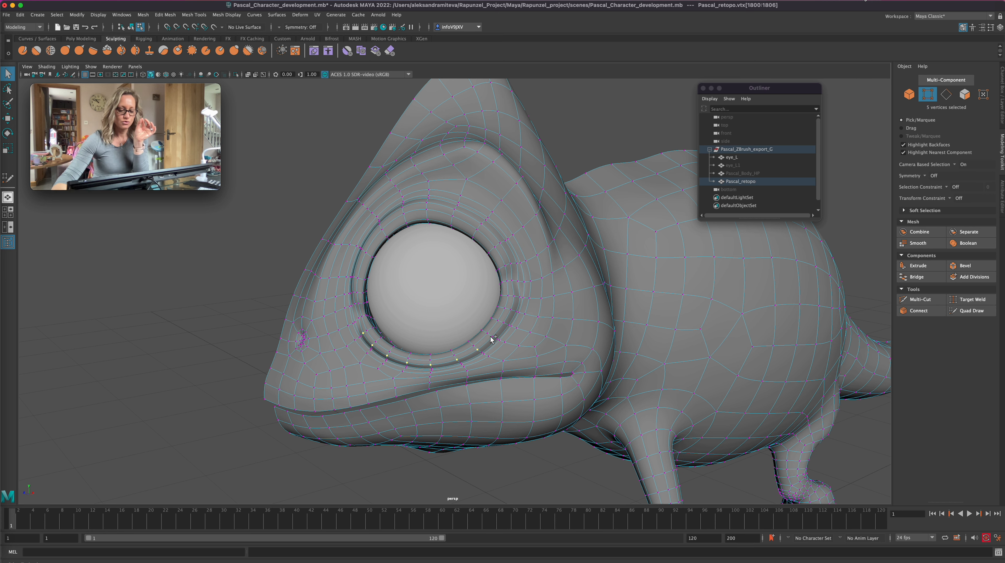
pyautogui.keyDown('shift'); pyautogui.click(492, 336); pyautogui.keyUp('shift')
pyautogui.keyDown('shift'); pyautogui.click(511, 310); pyautogui.keyUp('shift')
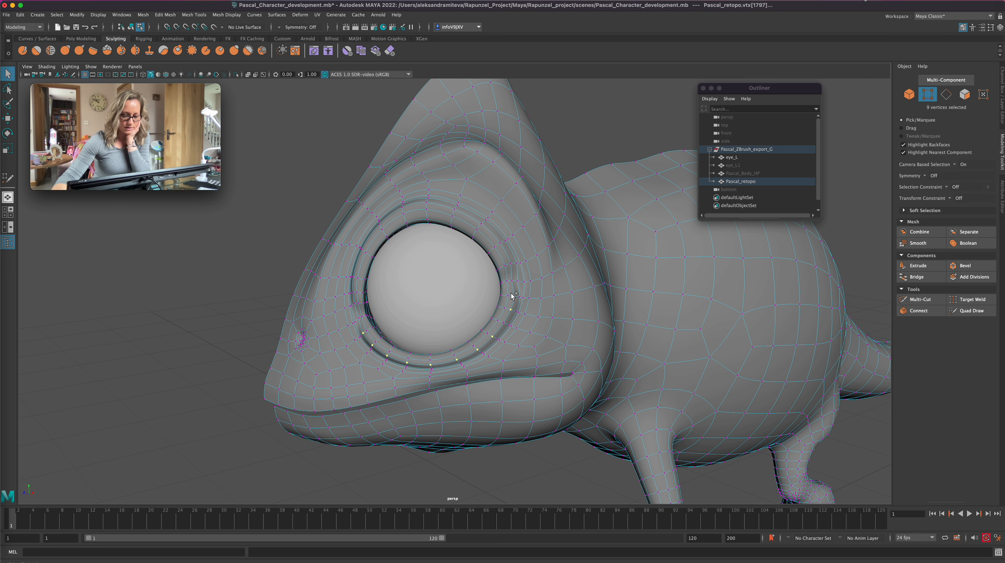
pyautogui.keyDown('shift'); pyautogui.click(367, 330); pyautogui.keyUp('shift')
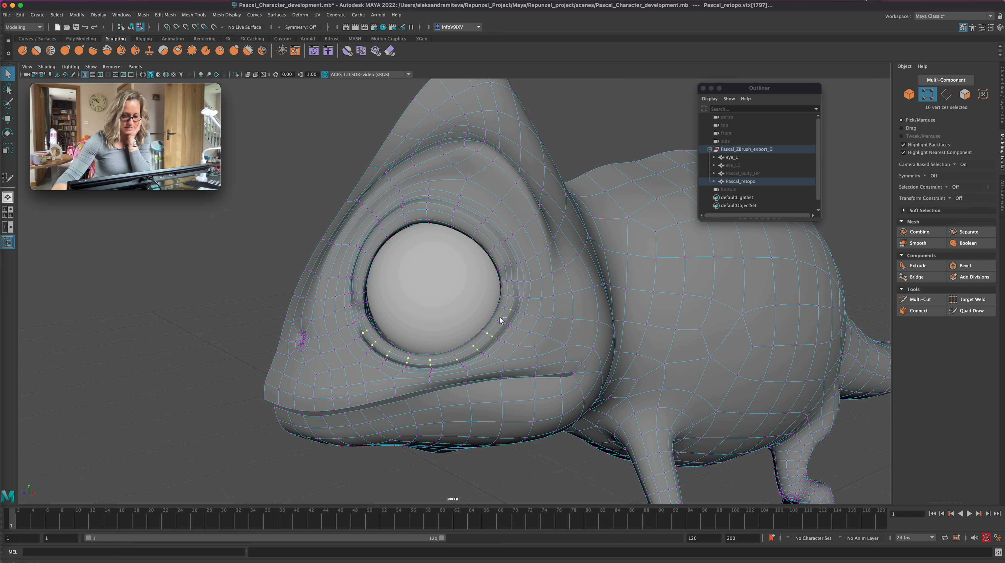
pyautogui.keyDown('shift'); pyautogui.click(512, 297); pyautogui.keyUp('shift')
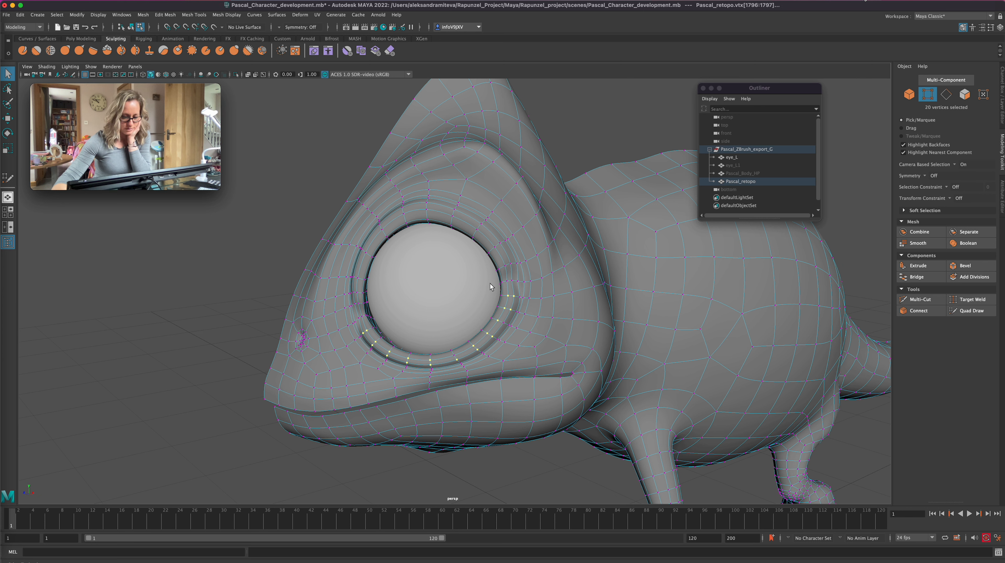
pyautogui.press('w')
pyautogui.moveTo(435, 290); pyautogui.dragTo(437, 287)
pyautogui.keyDown('alt'); pyautogui.moveTo(521, 474); pyautogui.dragTo(490, 463); pyautogui.keyUp('alt')
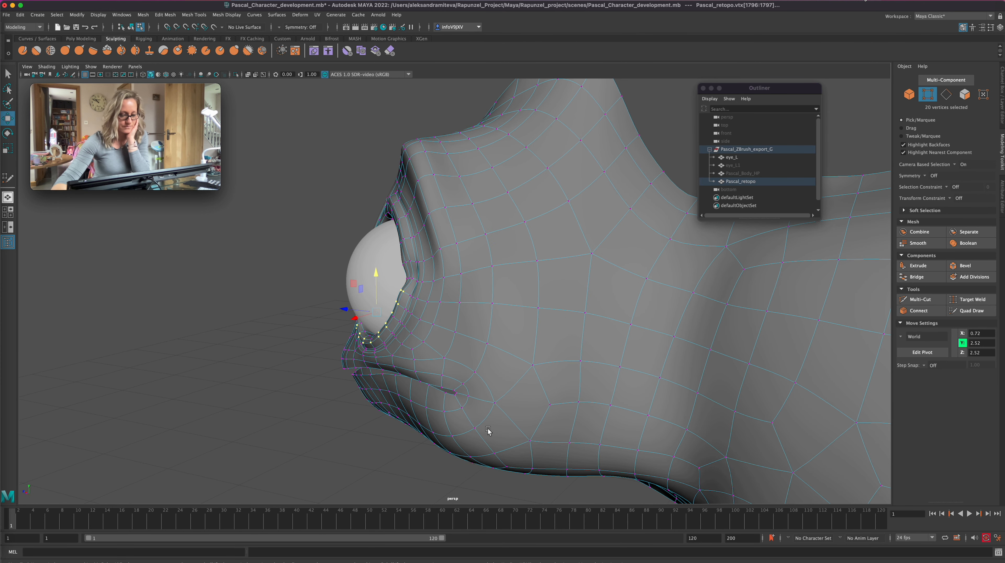
pyautogui.moveTo(379, 313); pyautogui.dragTo(380, 314)
pyautogui.keyDown('alt'); pyautogui.moveTo(377, 449); pyautogui.dragTo(403, 445); pyautogui.keyUp('alt')
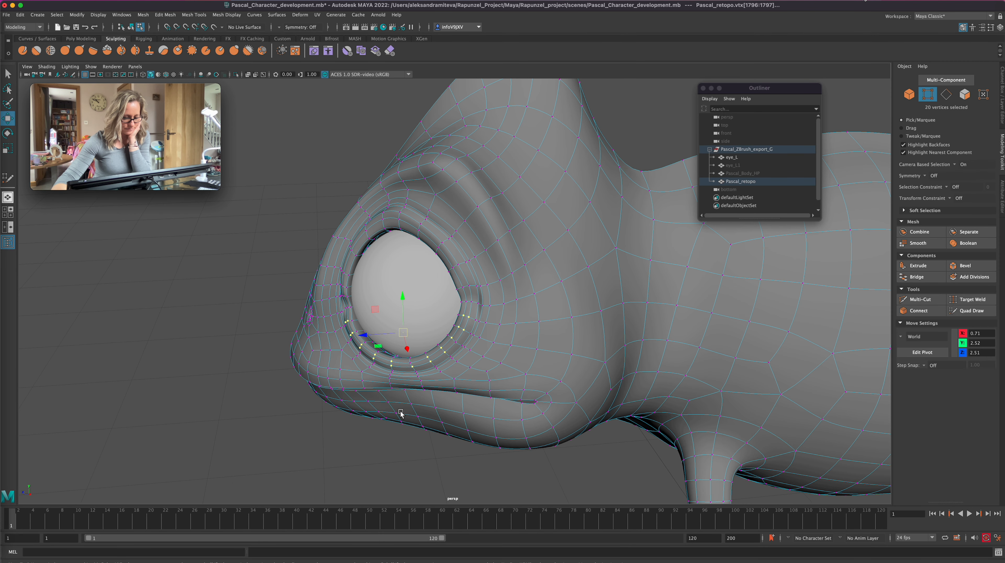
# Select the ten faces along the upper eyelid rim from the front to the rear corner, ready for moving
pyautogui.press('F11')
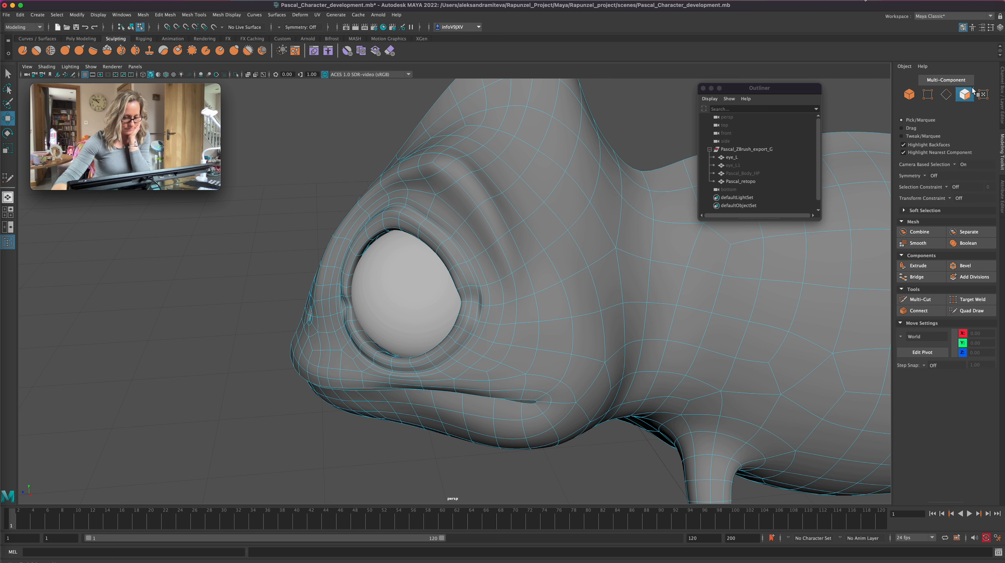
pyautogui.click(345, 290)
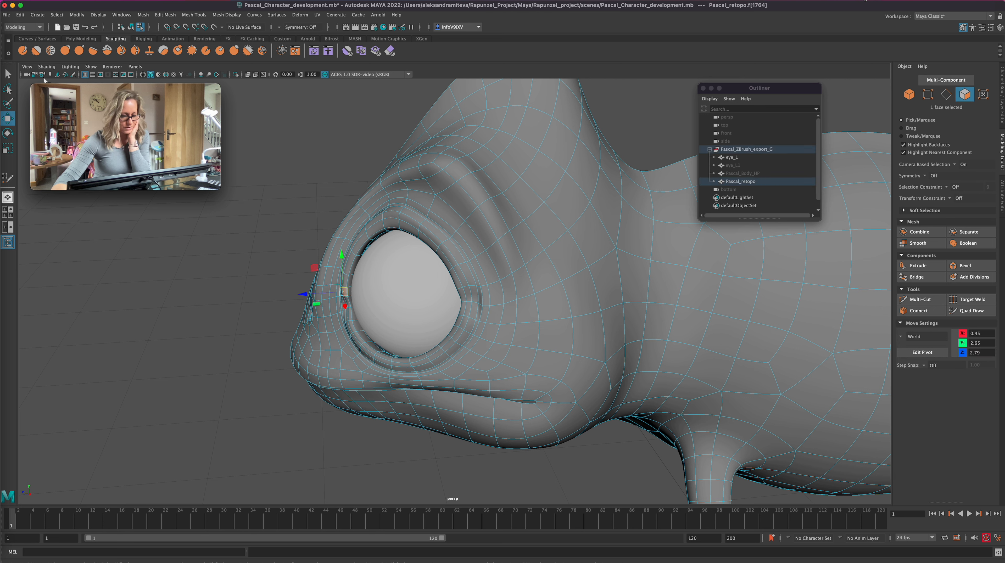
pyautogui.press('q')
pyautogui.keyDown('shift'); pyautogui.click(347, 274); pyautogui.keyUp('shift')
pyautogui.keyDown('shift'); pyautogui.click(351, 256); pyautogui.keyUp('shift')
pyautogui.keyDown('shift'); pyautogui.click(367, 234); pyautogui.keyUp('shift')
pyautogui.keyDown('shift'); pyautogui.click(406, 228); pyautogui.keyUp('shift')
pyautogui.keyDown('shift'); pyautogui.click(416, 232); pyautogui.keyUp('shift')
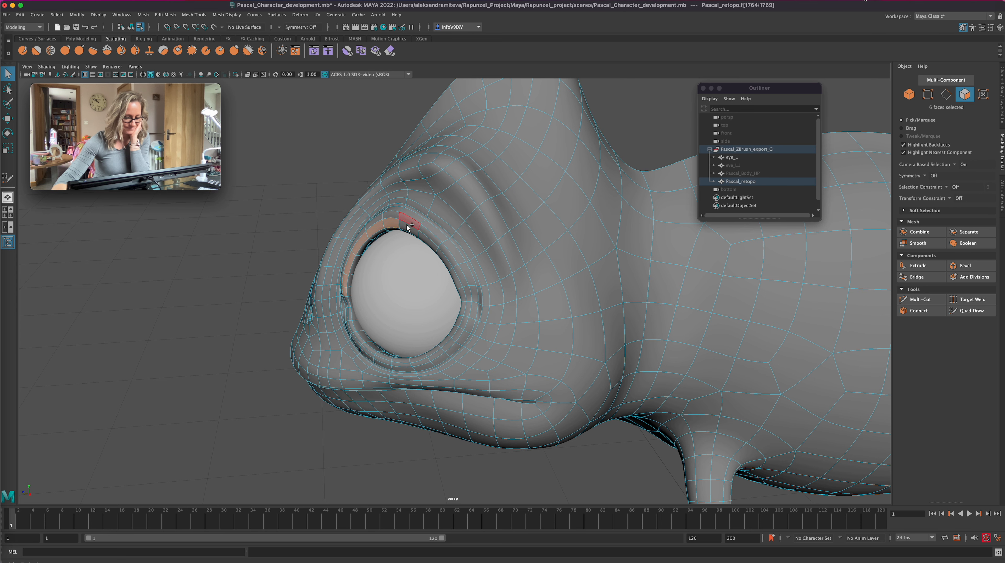
pyautogui.keyDown('shift'); pyautogui.click(447, 263); pyautogui.keyUp('shift')
pyautogui.keyDown('shift'); pyautogui.click(453, 274); pyautogui.keyUp('shift')
pyautogui.keyDown('shift'); pyautogui.click(458, 286); pyautogui.keyUp('shift')
pyautogui.keyDown('alt'); pyautogui.moveTo(414, 410); pyautogui.dragTo(399, 429); pyautogui.keyUp('alt')
pyautogui.press('w')
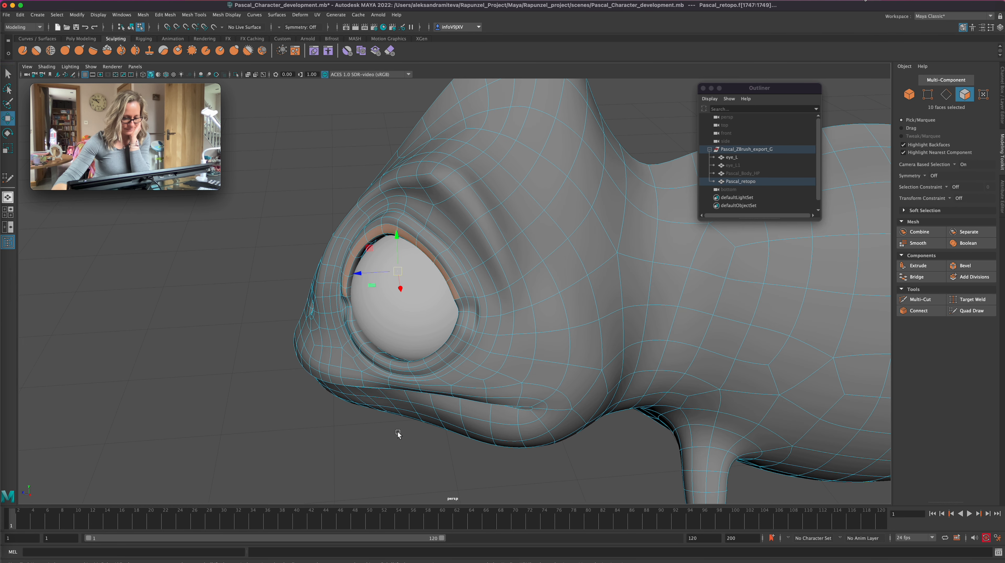
pyautogui.moveTo(392, 272); pyautogui.dragTo(395, 269)
pyautogui.hotkey('ctrl', 'z')
pyautogui.press('1')
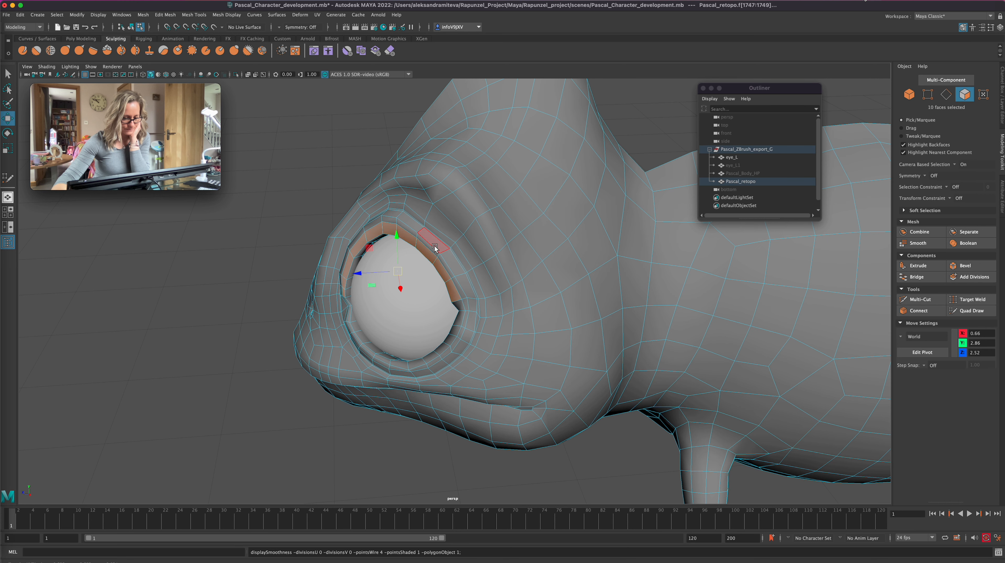
pyautogui.press('r')
pyautogui.click(395, 240)
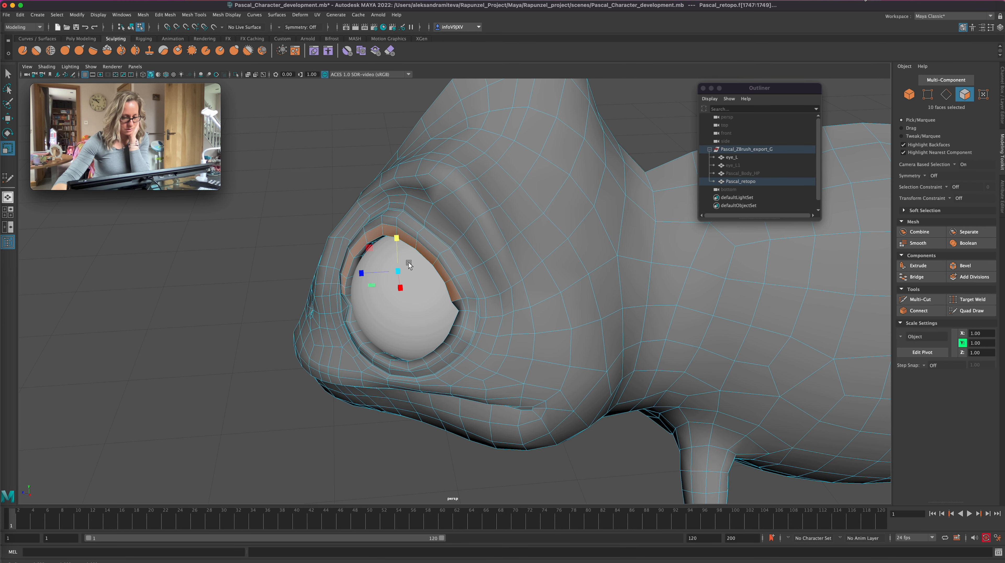
pyautogui.press('3')
# Move the ten upper eyelid rim faces slightly along the Z axis to about Z 2.52
pyautogui.press('w')
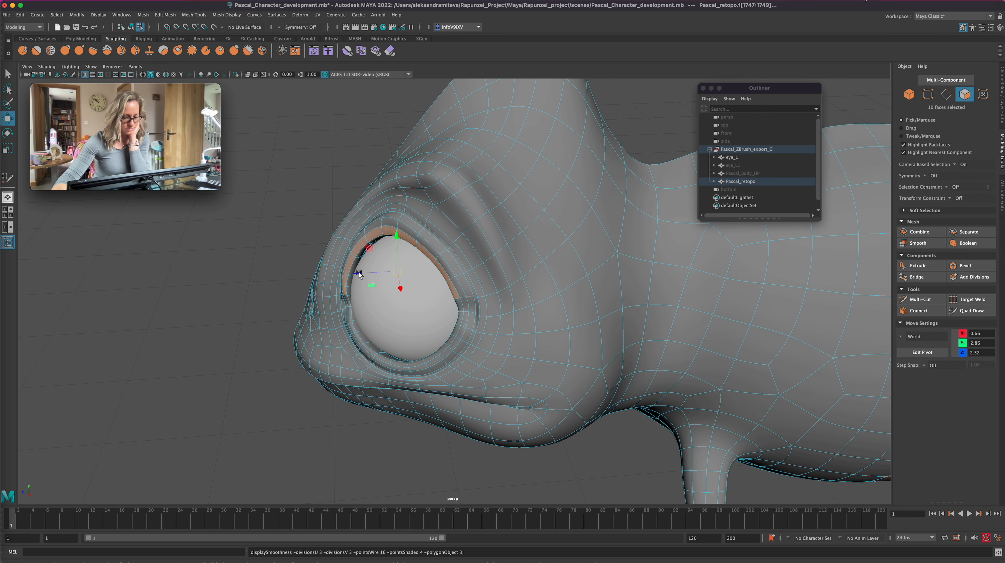
pyautogui.moveTo(356, 273); pyautogui.dragTo(356, 275)
pyautogui.keyDown('alt'); pyautogui.moveTo(359, 439); pyautogui.dragTo(384, 441); pyautogui.keyUp('alt')
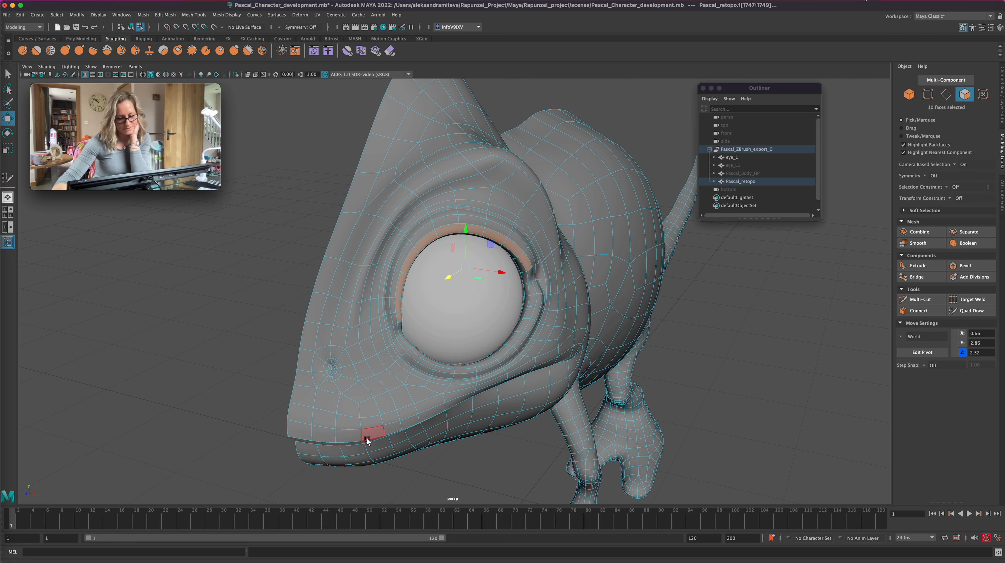
pyautogui.keyDown('alt'); pyautogui.moveTo(705, 321); pyautogui.dragTo(689, 322); pyautogui.keyUp('alt')
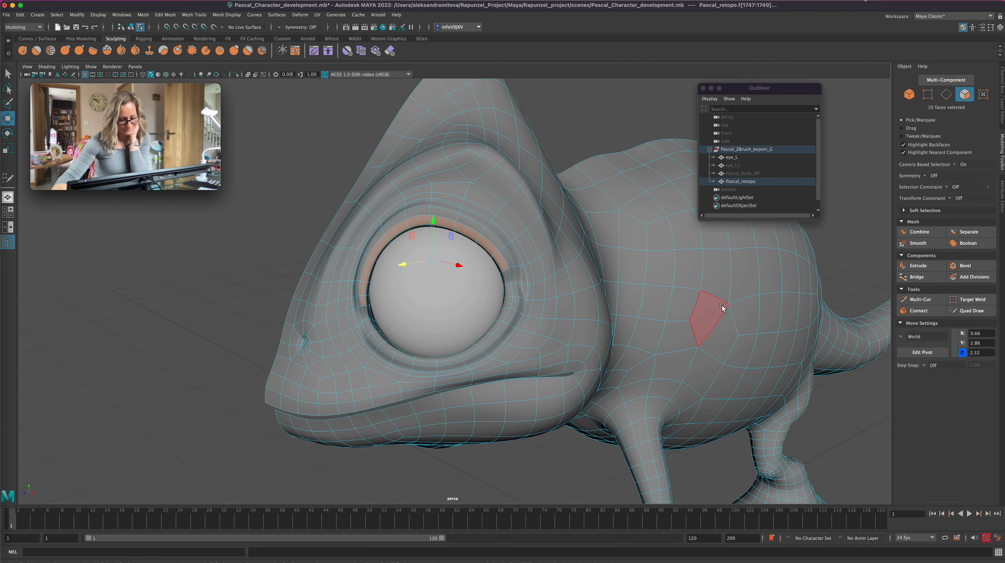
# Add one more rim face to the upper eyelid selection and move the 11 faces to about X 0.66, Y 2.85, Z 2.53
pyautogui.click(985, 313)
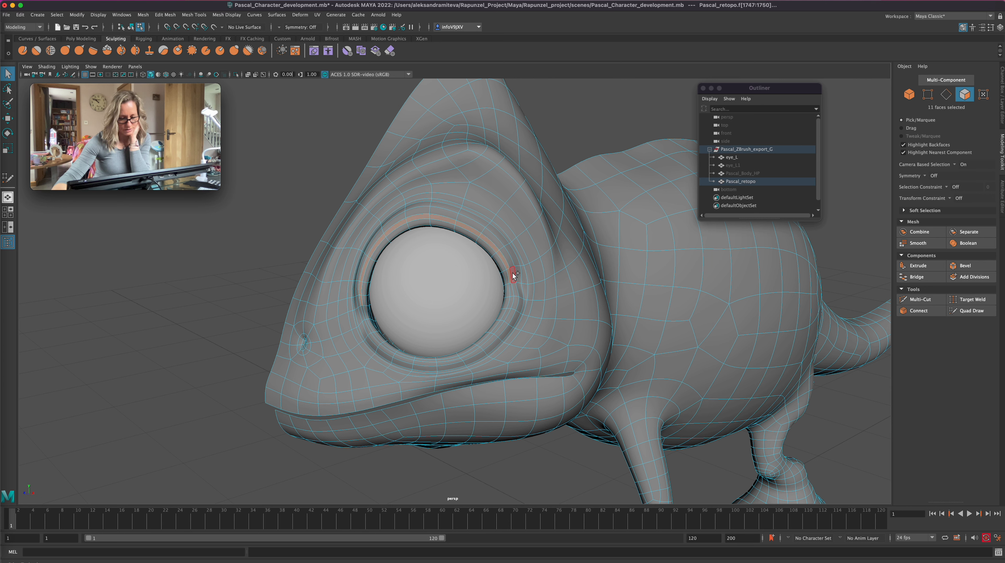
pyautogui.moveTo(364, 265); pyautogui.dragTo(359, 264)
pyautogui.keyDown('alt'); pyautogui.moveTo(341, 431); pyautogui.dragTo(374, 420); pyautogui.keyUp('alt')
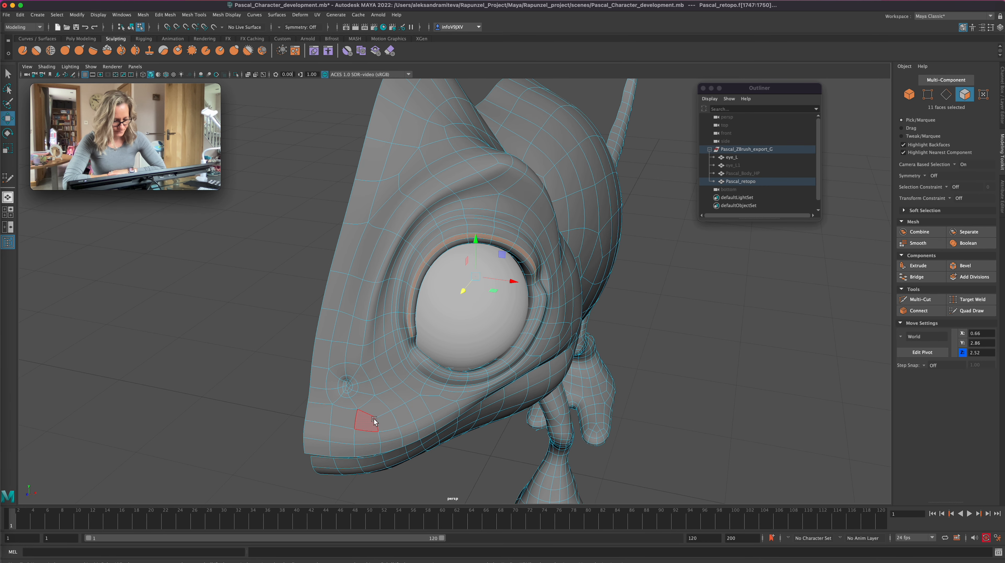
pyautogui.keyDown('alt'); pyautogui.moveTo(374, 417); pyautogui.dragTo(438, 433); pyautogui.keyUp('alt')
pyautogui.moveTo(382, 271); pyautogui.dragTo(378, 274)
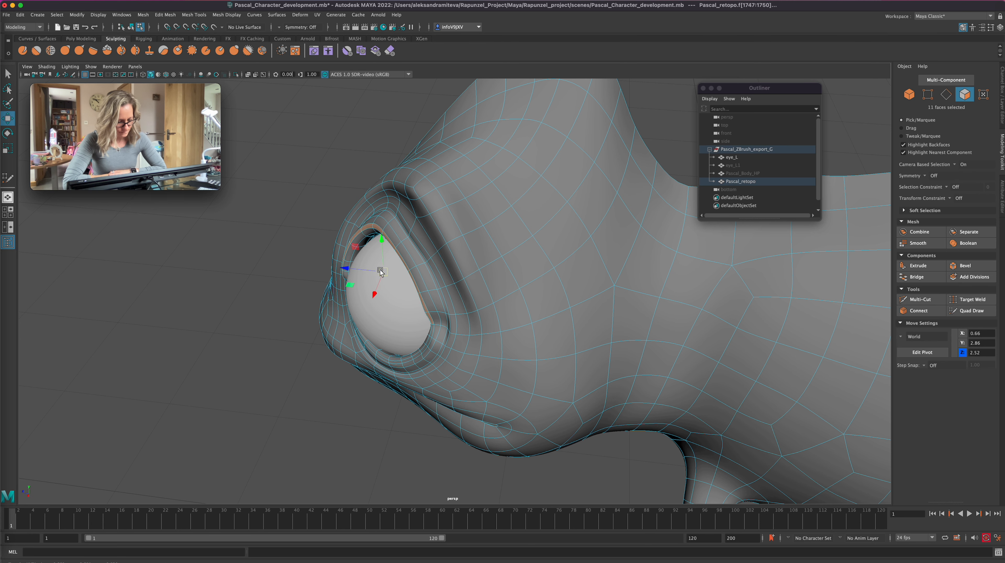
pyautogui.keyDown('alt'); pyautogui.moveTo(351, 410); pyautogui.dragTo(409, 412); pyautogui.keyUp('alt')
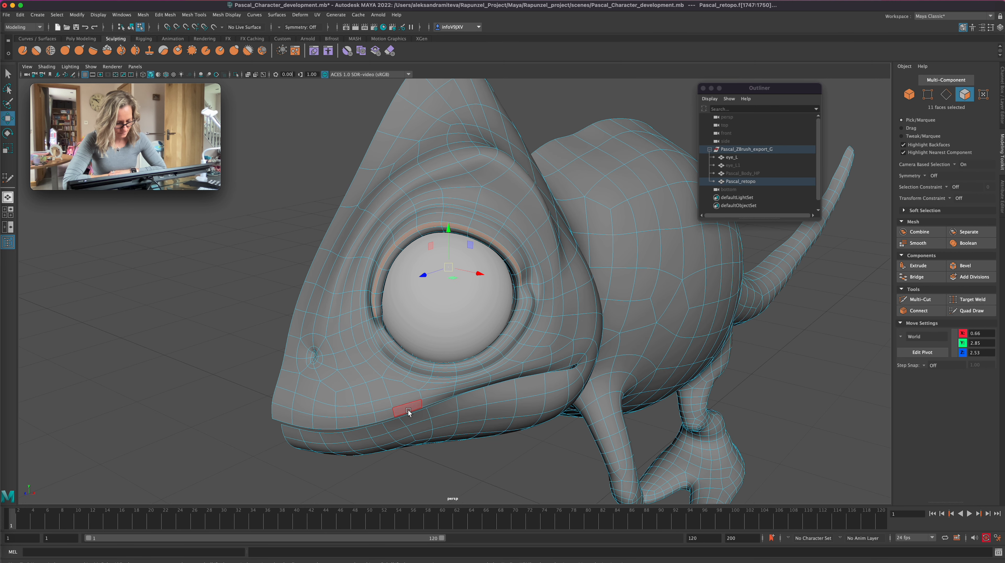
# Switch to vertex editing and nudge two vertices at the rear corner of the eyelids along the X axis
pyautogui.click(926, 94)
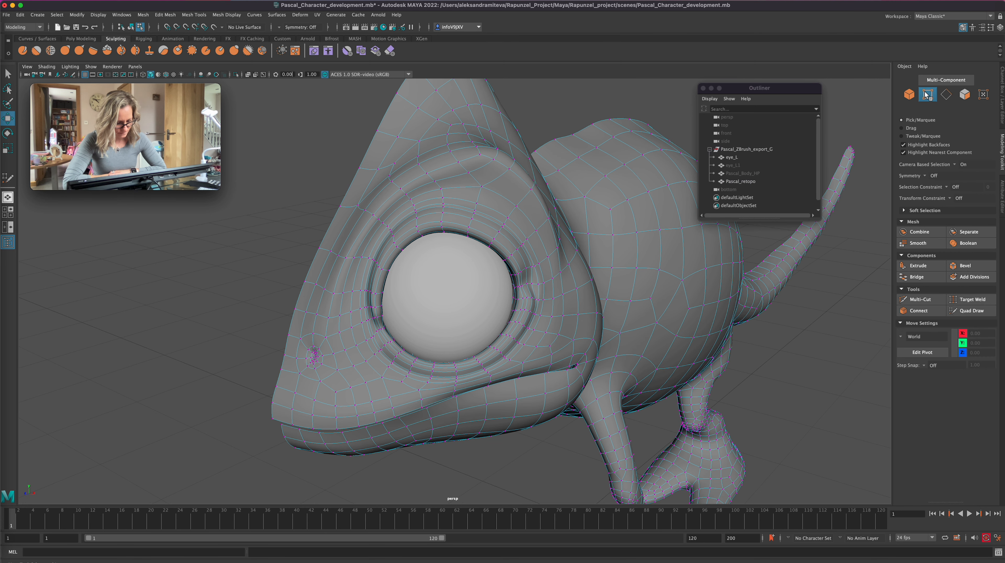
pyautogui.click(522, 287)
pyautogui.moveTo(525, 289); pyautogui.dragTo(529, 287)
pyautogui.click(516, 468)
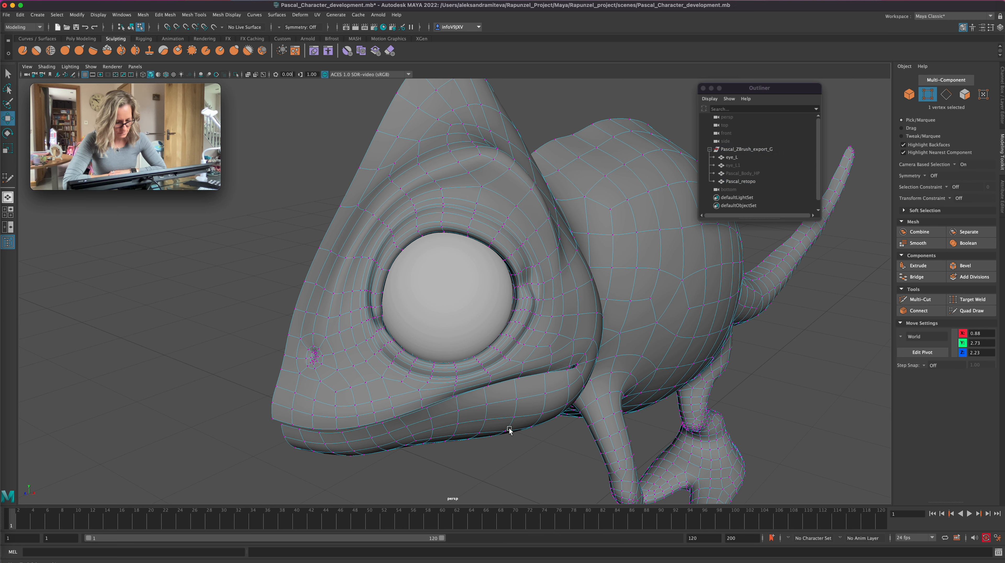
pyautogui.click(513, 288)
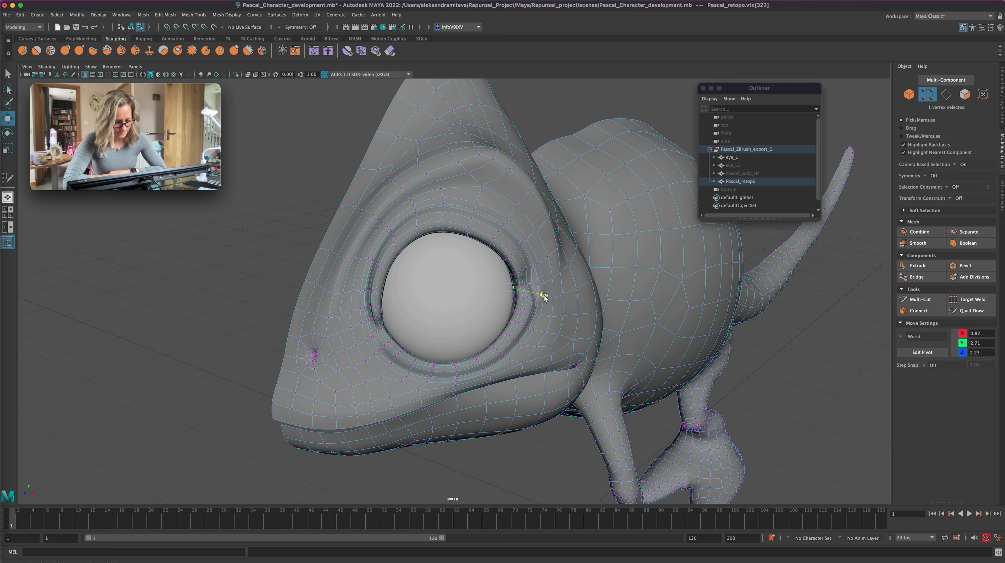
pyautogui.click(525, 456)
# Adjust two more eyelid rim vertices at the rear eye corner, placing the last one at about X 0.84, Y 2.73, Z 2.25
pyautogui.click(516, 276)
pyautogui.moveTo(547, 283); pyautogui.dragTo(543, 291)
pyautogui.click(542, 456)
pyautogui.click(515, 288)
pyautogui.press('f')
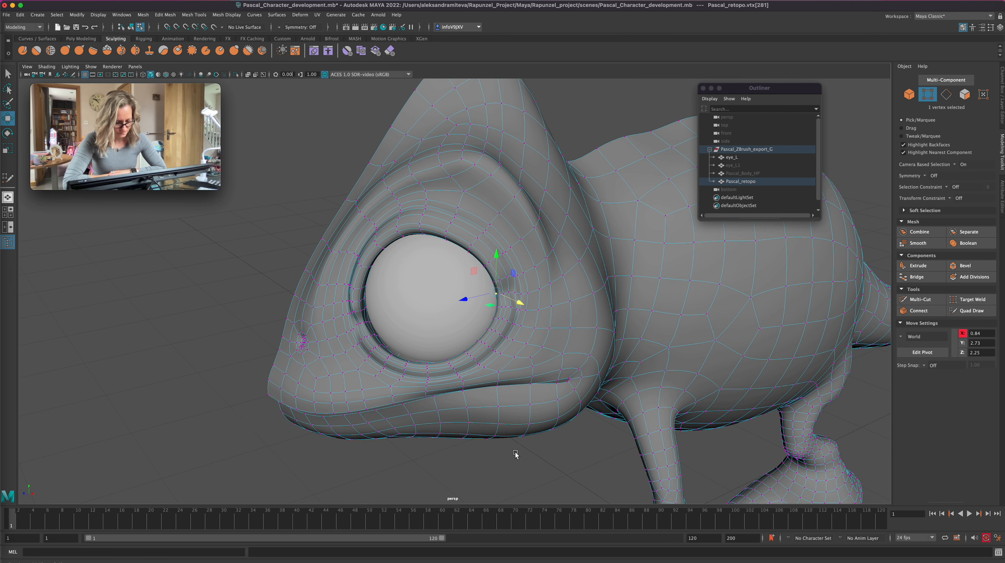
pyautogui.keyDown('alt'); pyautogui.moveTo(509, 452); pyautogui.dragTo(507, 450); pyautogui.keyUp('alt')
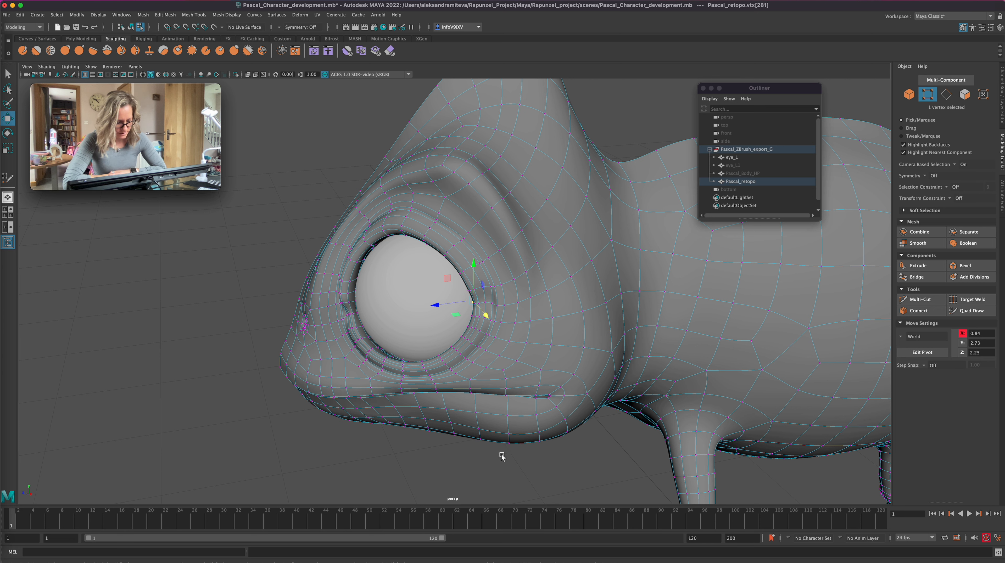
# Insert an edge loop around the eyelids with Quad Draw and compare the mesh in unsmoothed and smoothed preview
pyautogui.click(971, 311)
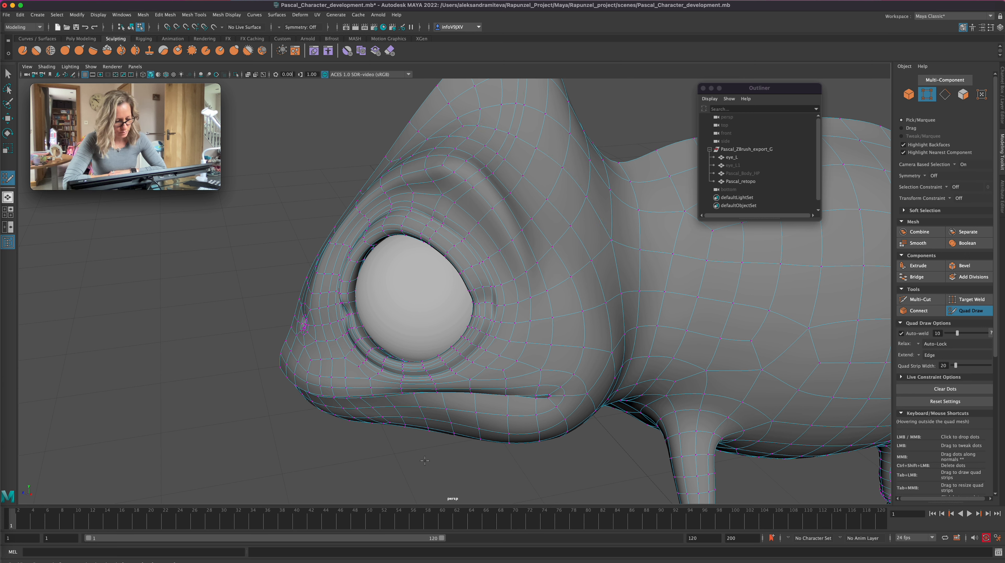
pyautogui.press('super+z')
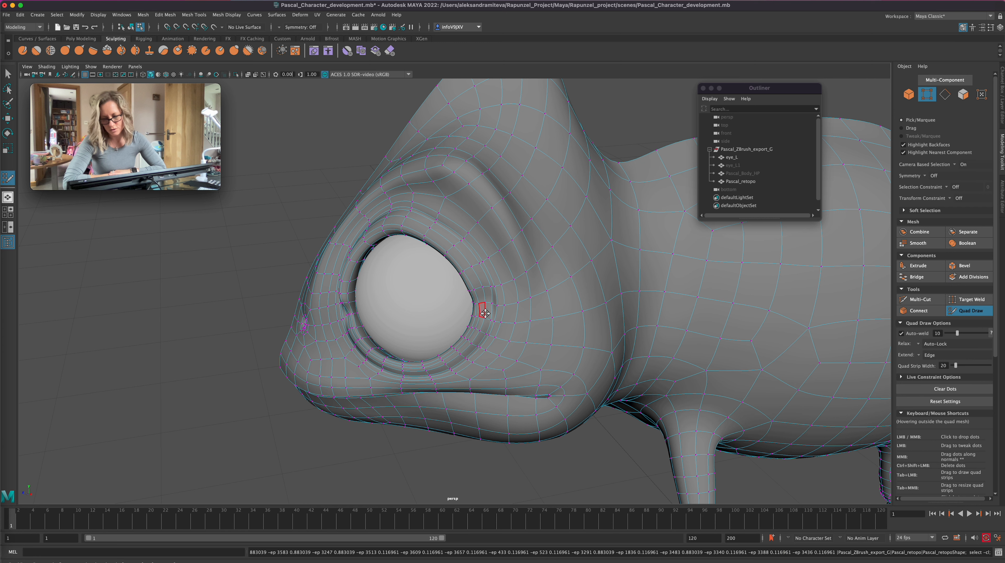
pyautogui.keyDown('ctrl'); pyautogui.click(439, 216); pyautogui.keyUp('ctrl')
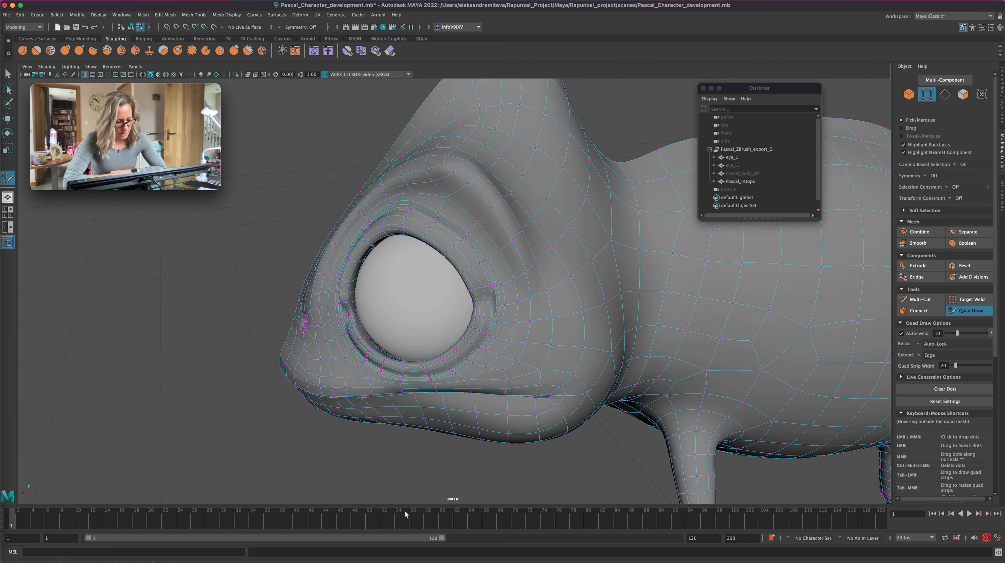
pyautogui.moveTo(397, 458)
pyautogui.keyDown('alt'); pyautogui.mouseDown()
pyautogui.moveTo(427, 455)
pyautogui.moveTo(414, 456)
pyautogui.mouseUp(); pyautogui.keyUp('alt')
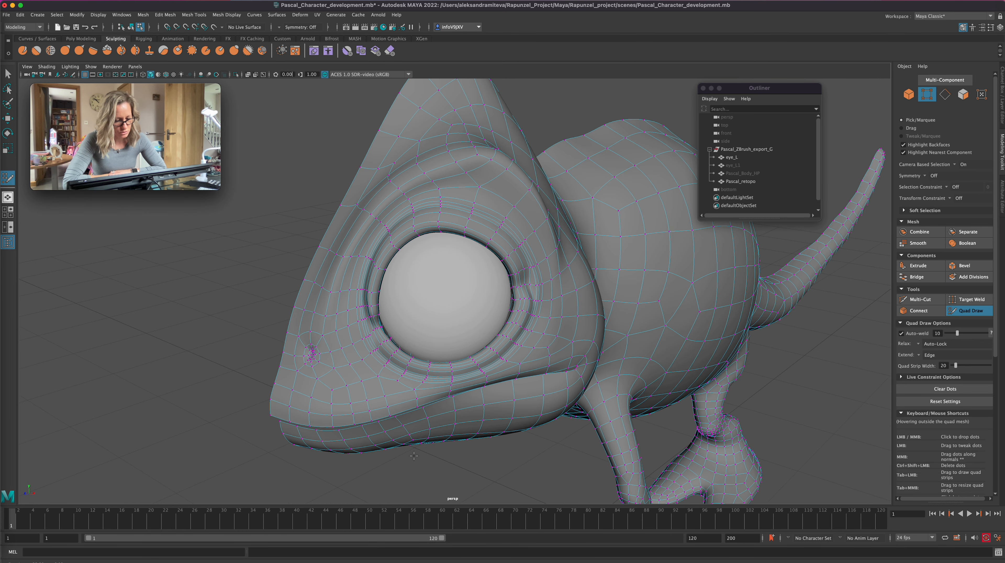
pyautogui.click(966, 314)
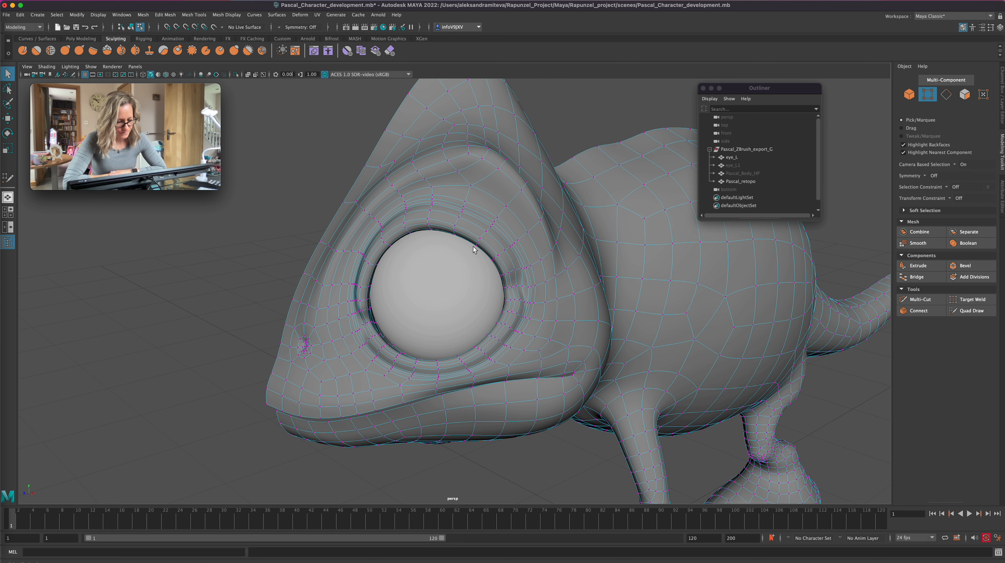
pyautogui.press('1')
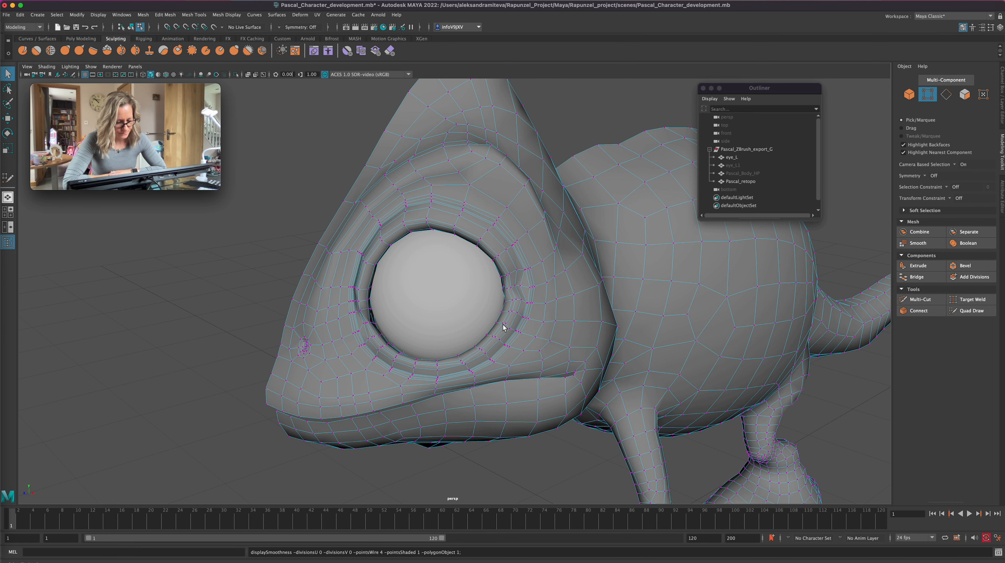
pyautogui.press('3')
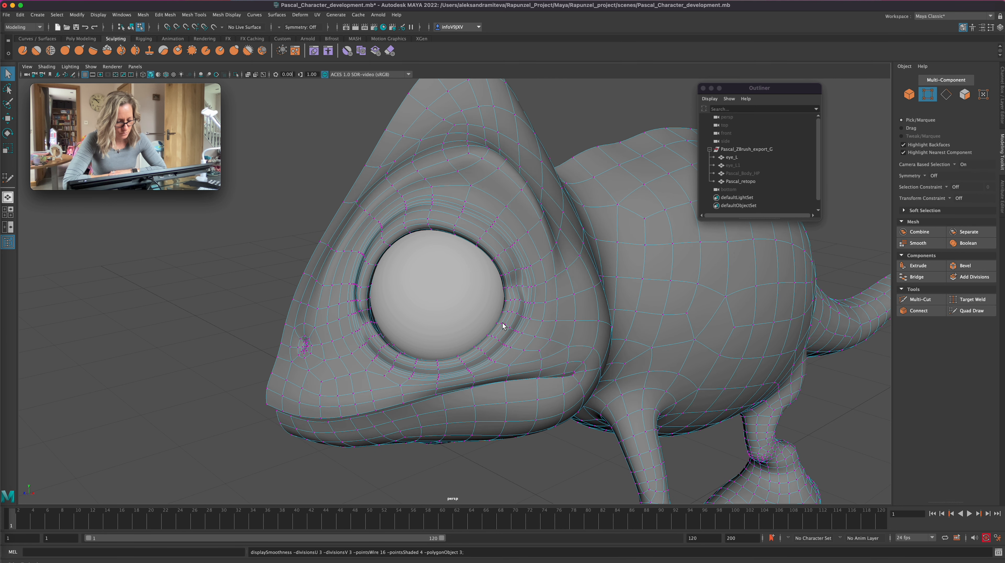
pyautogui.click(493, 224)
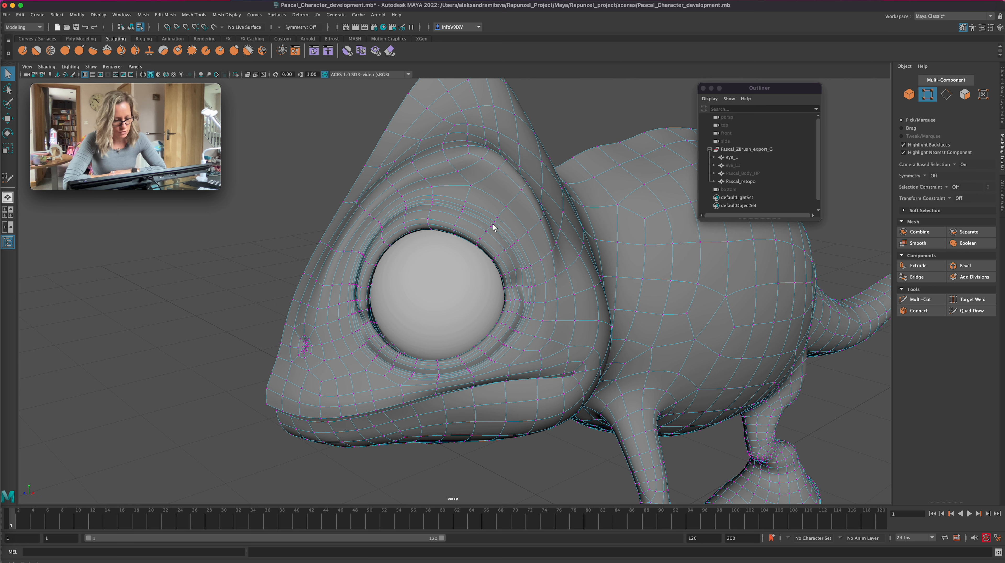
pyautogui.keyDown('shift'); pyautogui.click(511, 246); pyautogui.keyUp('shift')
pyautogui.keyDown('shift'); pyautogui.click(524, 269); pyautogui.keyUp('shift')
# Select six vertices along the upper eyelid fold, from the rear eye corner to above the eyeball
pyautogui.keyDown('alt'); pyautogui.moveTo(515, 416); pyautogui.dragTo(457, 466); pyautogui.keyUp('alt')
pyautogui.click(410, 218)
pyautogui.keyDown('shift'); pyautogui.click(427, 240); pyautogui.keyUp('shift')
pyautogui.keyDown('shift'); pyautogui.click(440, 264); pyautogui.keyUp('shift')
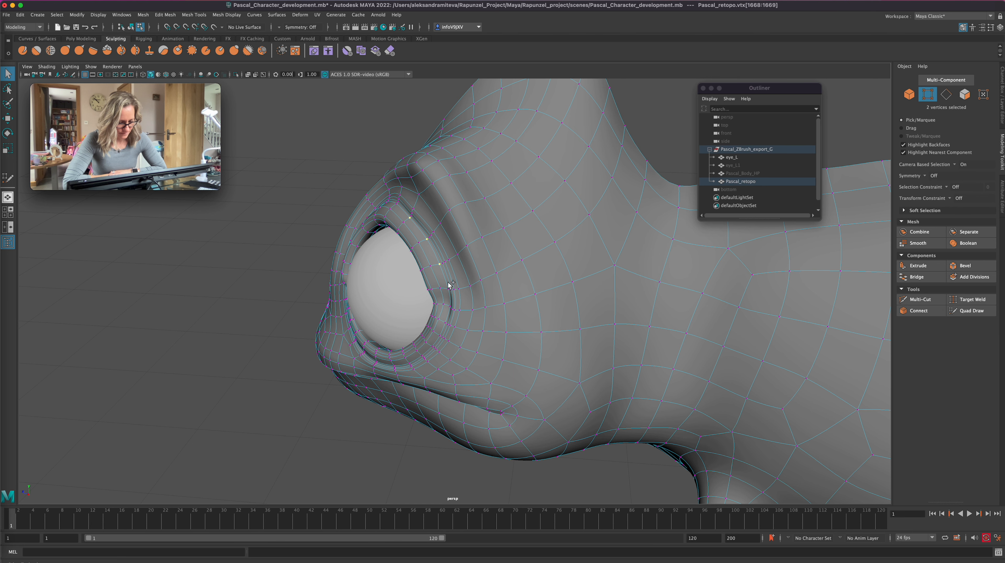
pyautogui.keyDown('shift'); pyautogui.click(448, 289); pyautogui.keyUp('shift')
pyautogui.keyDown('shift'); pyautogui.click(397, 206); pyautogui.keyUp('shift')
# Extend the vertex selection along the upper eyelid fold to the front eye corner, making 12 selected vertices
pyautogui.keyDown('alt'); pyautogui.moveTo(327, 427); pyautogui.dragTo(358, 451); pyautogui.keyUp('alt')
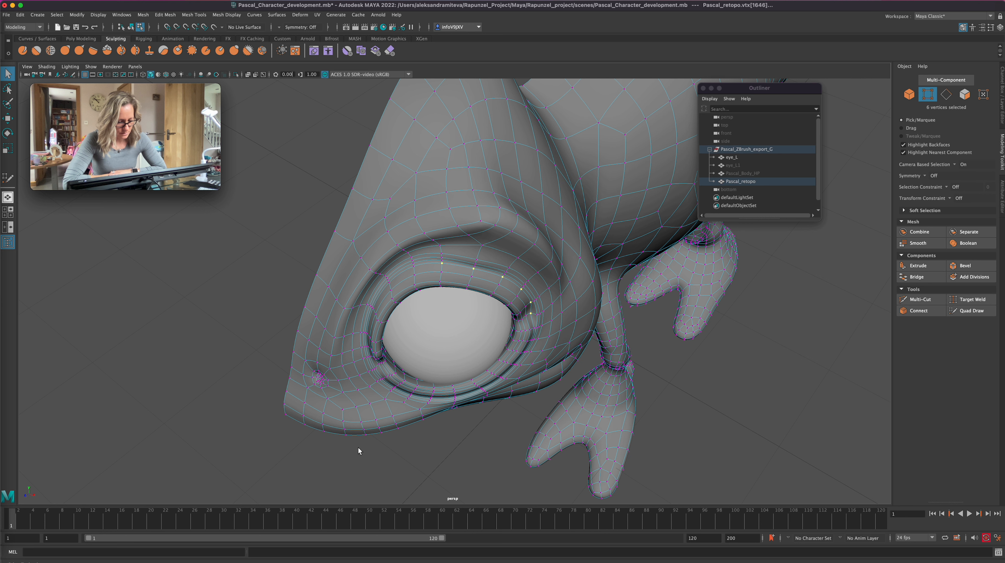
pyautogui.keyDown('shift'); pyautogui.click(414, 266); pyautogui.keyUp('shift')
pyautogui.keyDown('shift'); pyautogui.click(389, 283); pyautogui.keyUp('shift')
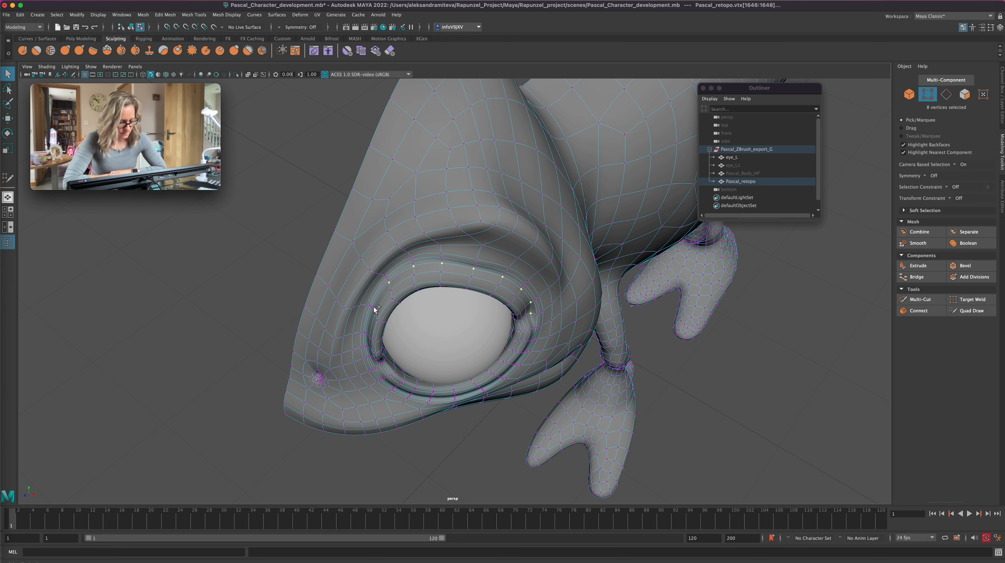
pyautogui.keyDown('shift'); pyautogui.click(372, 308); pyautogui.keyUp('shift')
pyautogui.keyDown('shift'); pyautogui.click(370, 345); pyautogui.keyUp('shift')
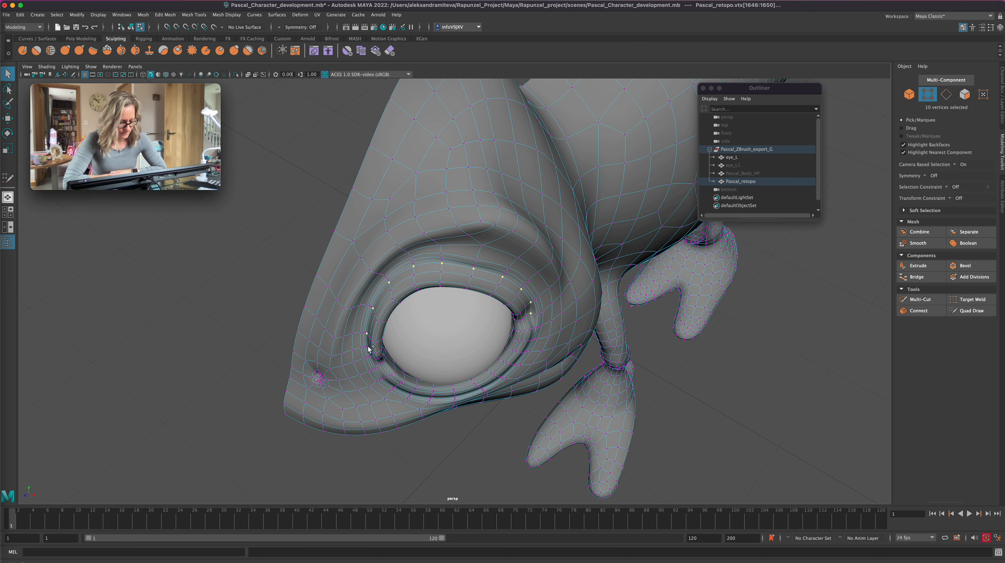
pyautogui.keyDown('alt'); pyautogui.moveTo(404, 455); pyautogui.dragTo(438, 442); pyautogui.keyUp('alt')
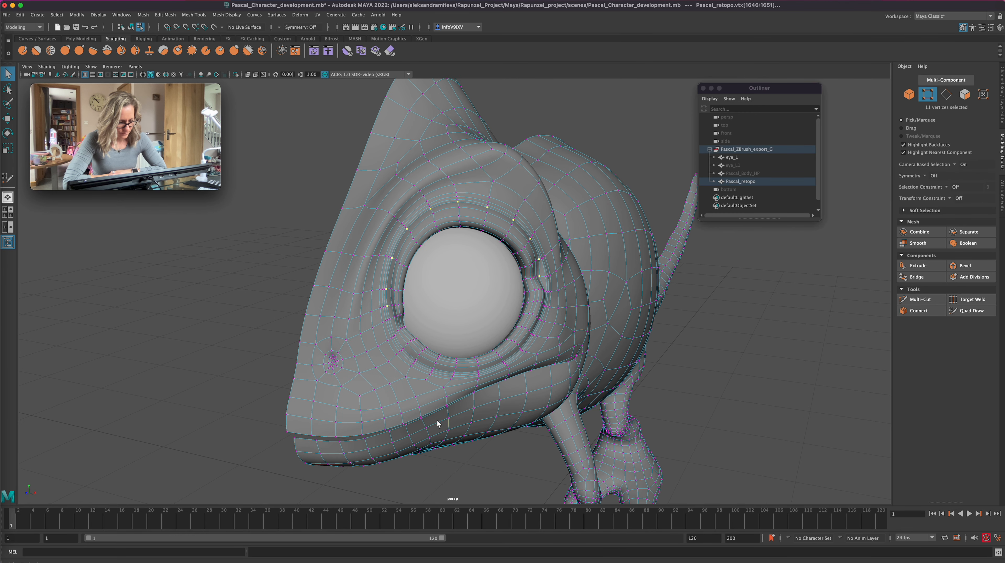
pyautogui.keyDown('shift'); pyautogui.click(390, 319); pyautogui.keyUp('shift')
# Lower the 12 upper eyelid fold vertices to about Y 2.85 and scale the row up slightly along Z
pyautogui.press('w')
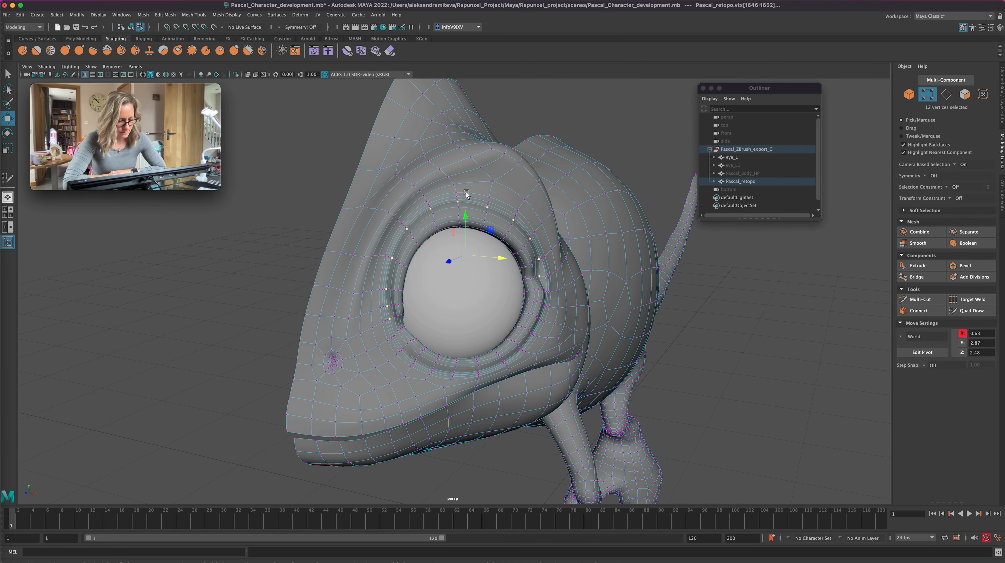
pyautogui.moveTo(464, 221); pyautogui.dragTo(465, 223)
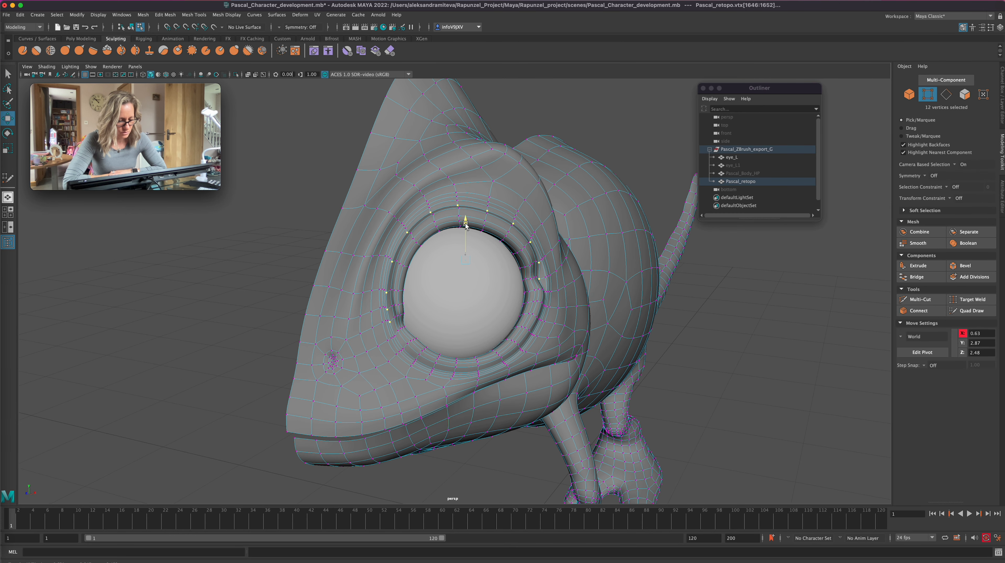
pyautogui.press('r')
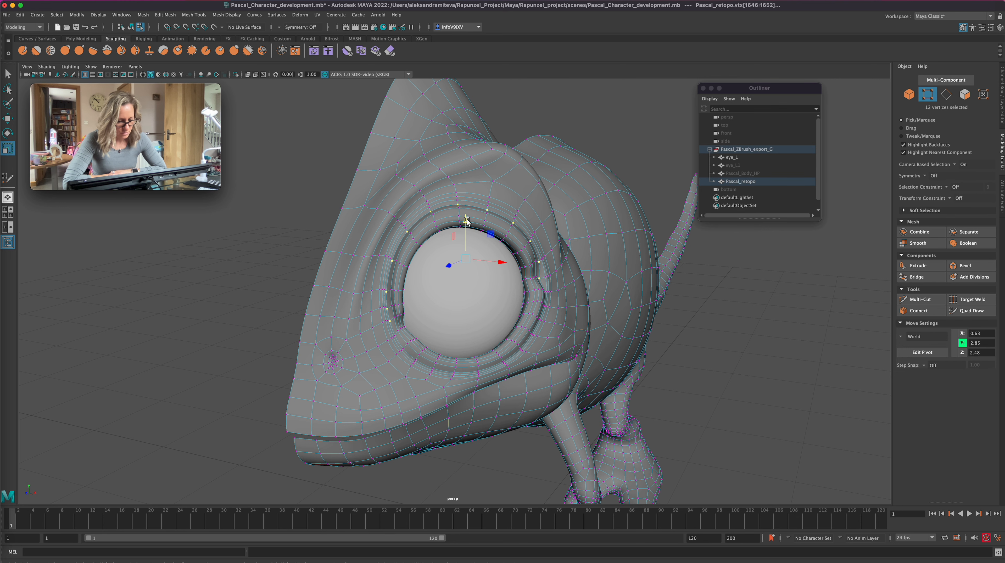
pyautogui.keyDown('alt'); pyautogui.moveTo(439, 334); pyautogui.dragTo(378, 288); pyautogui.keyUp('alt')
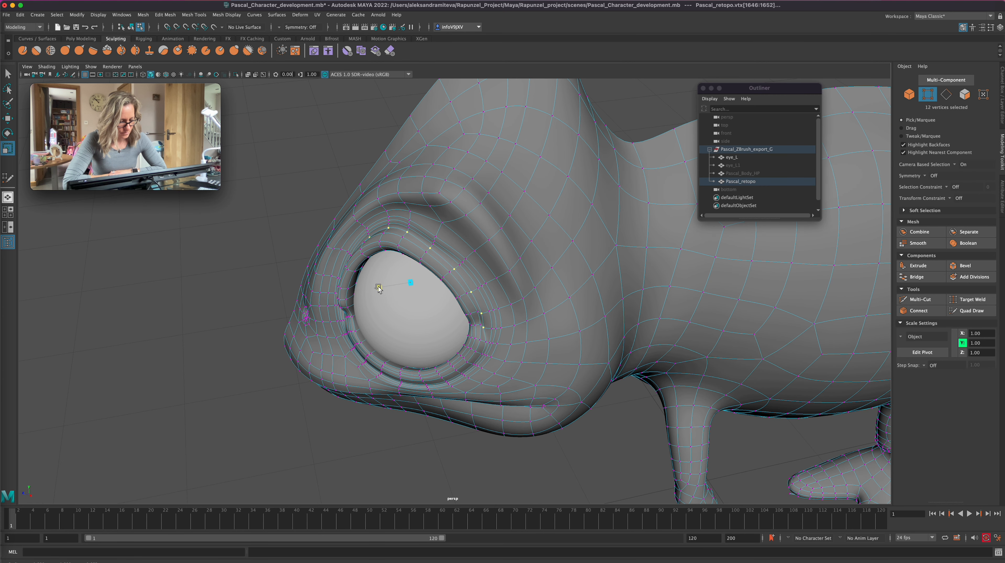
pyautogui.moveTo(379, 286); pyautogui.dragTo(380, 284)
pyautogui.click(409, 282)
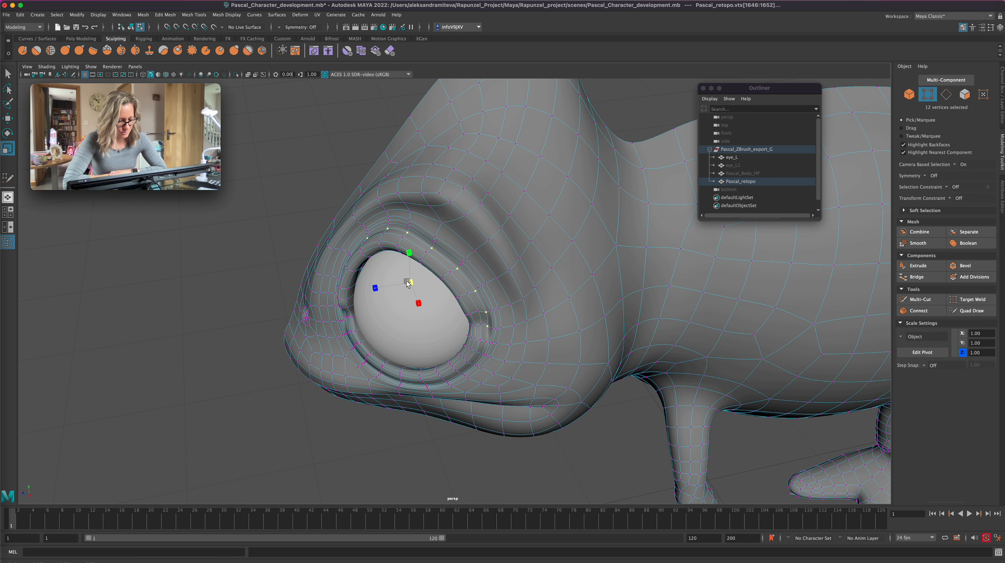
# Select the three vertices just behind the rear eye corner and nudge the topology there slightly
pyautogui.keyDown('alt'); pyautogui.moveTo(403, 441); pyautogui.dragTo(433, 449); pyautogui.keyUp('alt')
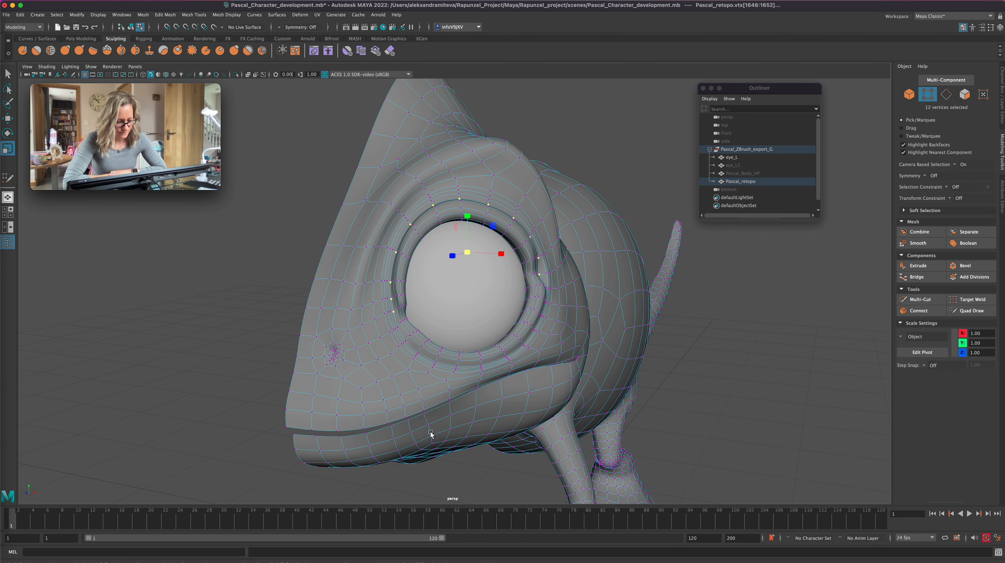
pyautogui.click(539, 286)
pyautogui.click(6, 75)
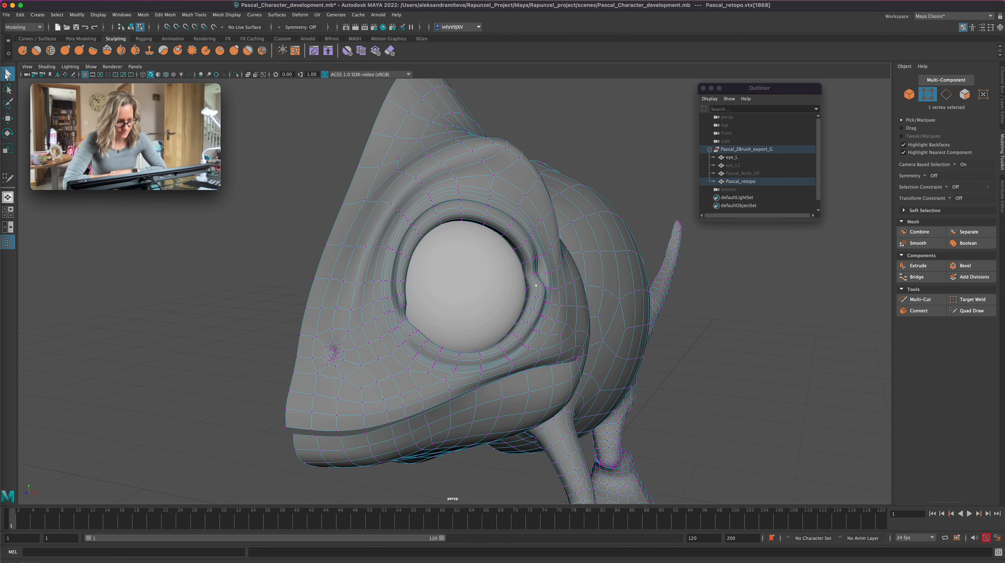
pyautogui.keyDown('shift'); pyautogui.click(543, 290); pyautogui.keyUp('shift')
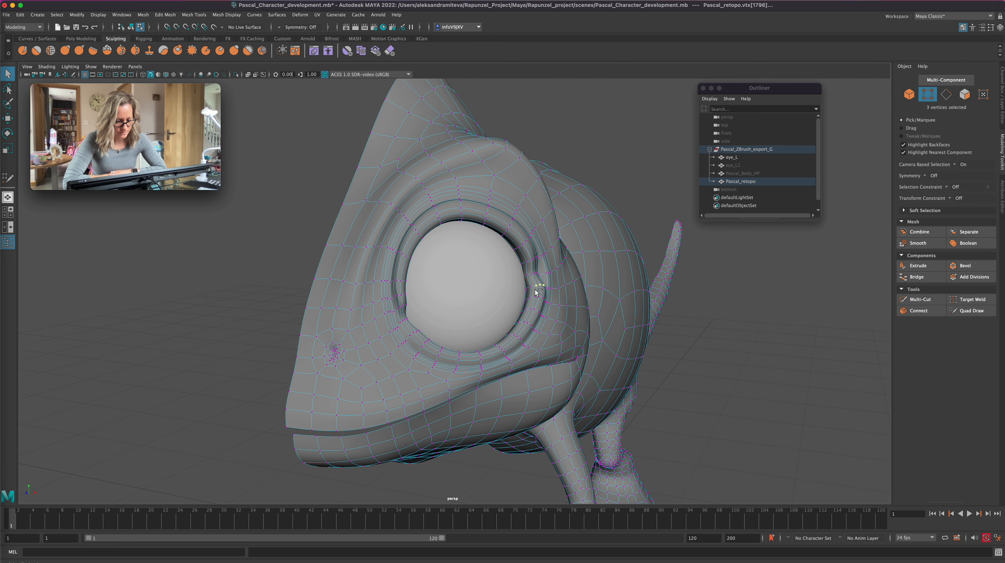
pyautogui.press('w')
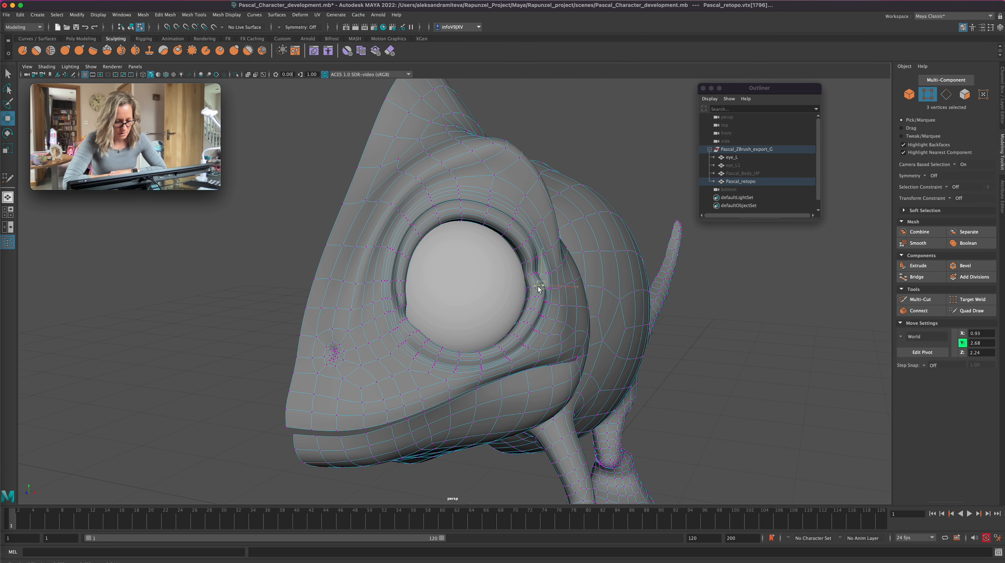
pyautogui.keyDown('alt'); pyautogui.moveTo(533, 287); pyautogui.dragTo(434, 460); pyautogui.keyUp('alt')
pyautogui.click(402, 285)
pyautogui.moveTo(406, 287); pyautogui.dragTo(404, 288)
# Move the single rim vertex at the rear eye corner along the X axis to about X 0.85
pyautogui.keyDown('alt'); pyautogui.moveTo(365, 455); pyautogui.dragTo(417, 453); pyautogui.keyUp('alt')
pyautogui.click(533, 276)
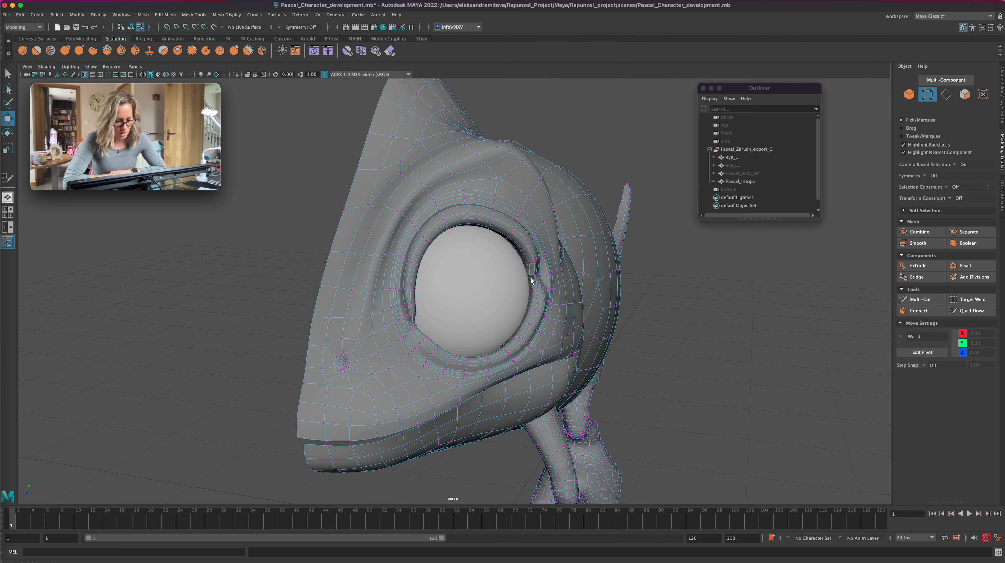
pyautogui.moveTo(569, 284); pyautogui.dragTo(567, 281)
pyautogui.keyDown('alt'); pyautogui.moveTo(686, 324); pyautogui.dragTo(661, 332); pyautogui.keyUp('alt')
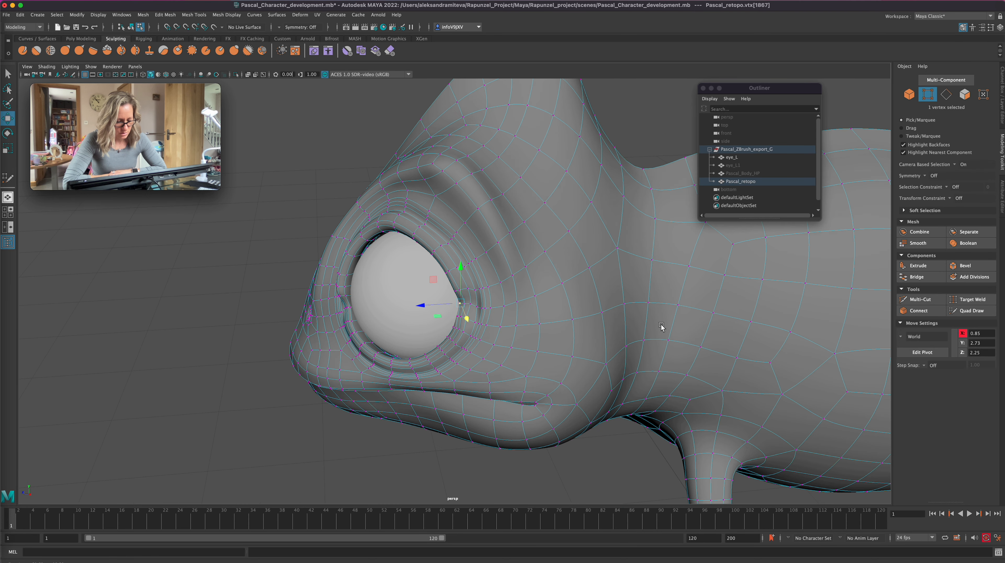
# Return to object mode, clear the selection and examine the eyelid shape on the whole smoothed character
pyautogui.press('F8')
pyautogui.click(587, 467)
pyautogui.keyDown('alt'); pyautogui.moveTo(586, 467); pyautogui.dragTo(318, 375, button='right'); pyautogui.keyUp('alt')
pyautogui.keyDown('alt'); pyautogui.moveTo(318, 375); pyautogui.dragTo(515, 419); pyautogui.keyUp('alt')
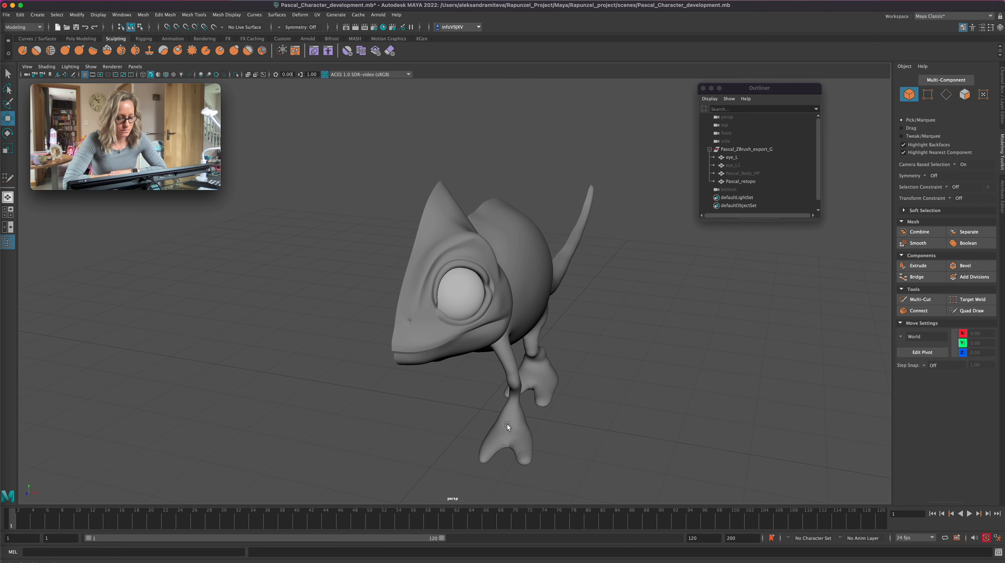
pyautogui.keyDown('alt'); pyautogui.moveTo(515, 336); pyautogui.dragTo(868, 301, button='right'); pyautogui.keyUp('alt')
# Return to vertex editing on the chameleon mesh and nudge vertices at the rear and front corners of the eyelids
pyautogui.click(535, 294)
pyautogui.keyDown('alt'); pyautogui.moveTo(639, 319); pyautogui.dragTo(763, 280, button='right'); pyautogui.keyUp('alt')
pyautogui.click(927, 95)
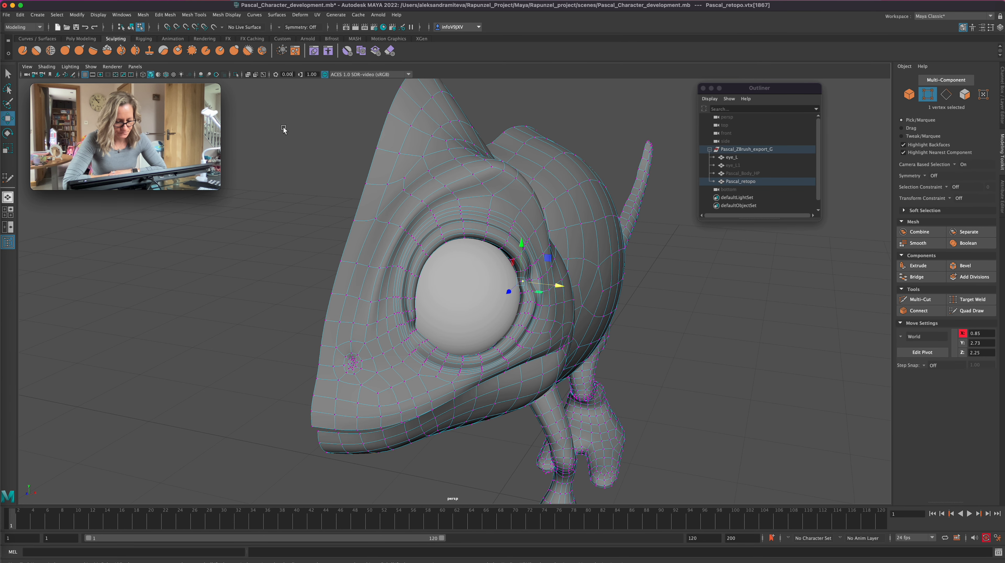
pyautogui.press('q')
pyautogui.moveTo(536, 272); pyautogui.dragTo(605, 345)
pyautogui.press('w')
pyautogui.click(355, 427)
pyautogui.click(420, 314)
pyautogui.moveTo(422, 315); pyautogui.dragTo(404, 310)
pyautogui.keyDown('alt'); pyautogui.moveTo(368, 453); pyautogui.dragTo(387, 450); pyautogui.keyUp('alt')
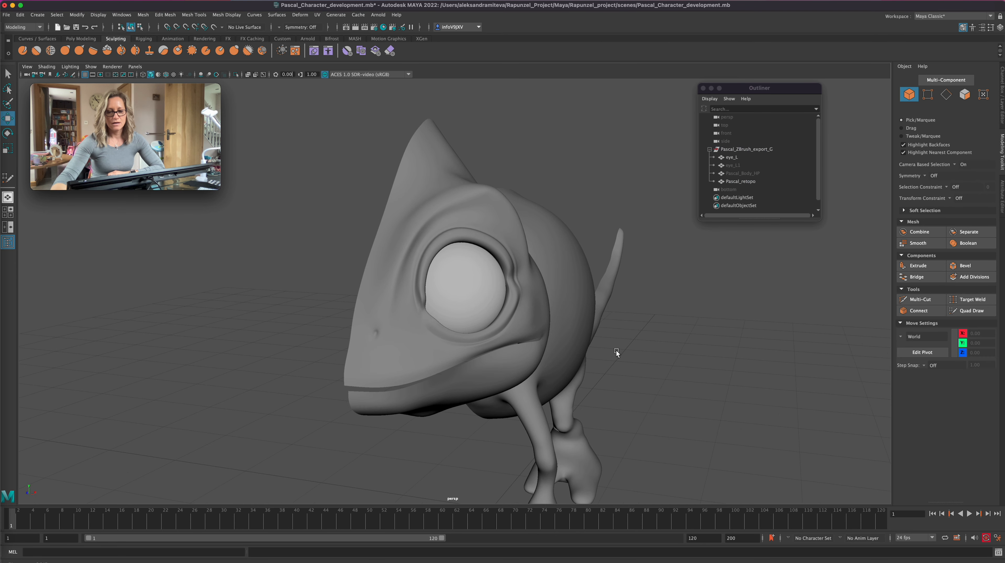
# Examine the smoothed eyelids from the side and select the whole Pascal_retopo mesh
pyautogui.keyDown('alt'); pyautogui.moveTo(617, 350); pyautogui.dragTo(554, 332, button='right'); pyautogui.keyUp('alt')
pyautogui.keyDown('alt'); pyautogui.moveTo(637, 374); pyautogui.dragTo(612, 379); pyautogui.keyUp('alt')
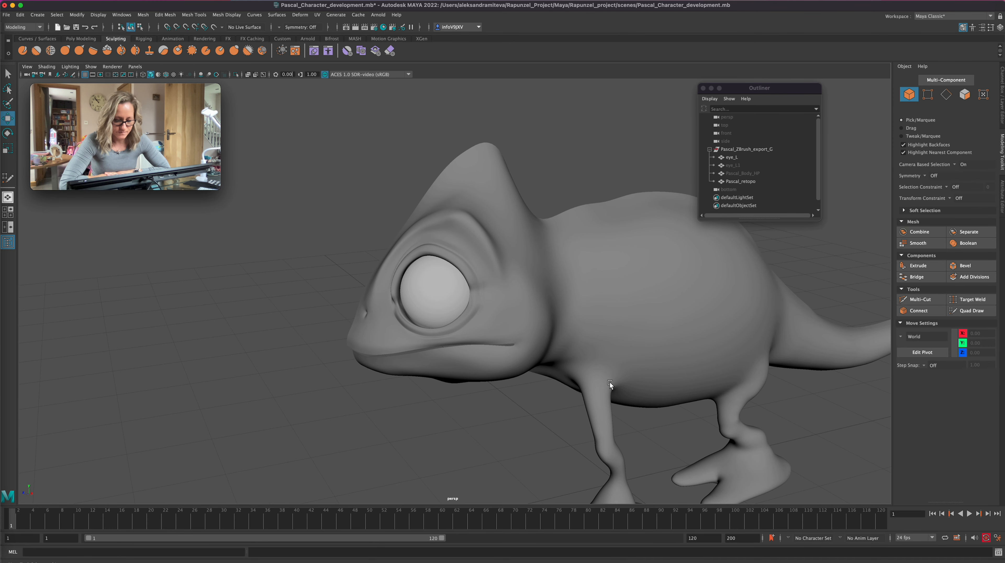
pyautogui.keyDown('alt'); pyautogui.moveTo(611, 381); pyautogui.dragTo(777, 350, button='right'); pyautogui.keyUp('alt')
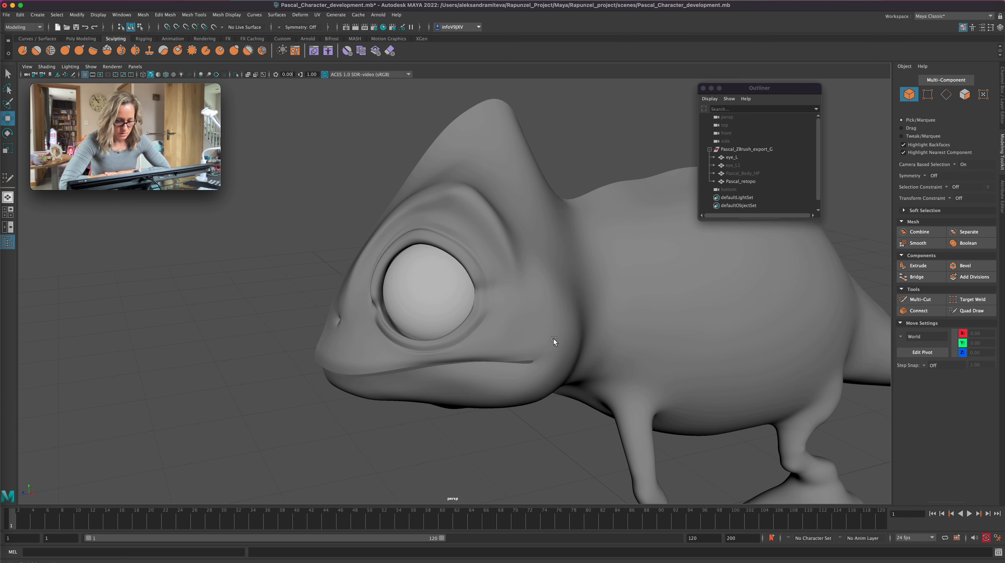
pyautogui.click(553, 340)
pyautogui.keyDown('alt'); pyautogui.moveTo(617, 344); pyautogui.dragTo(676, 332, button='right'); pyautogui.keyUp('alt')
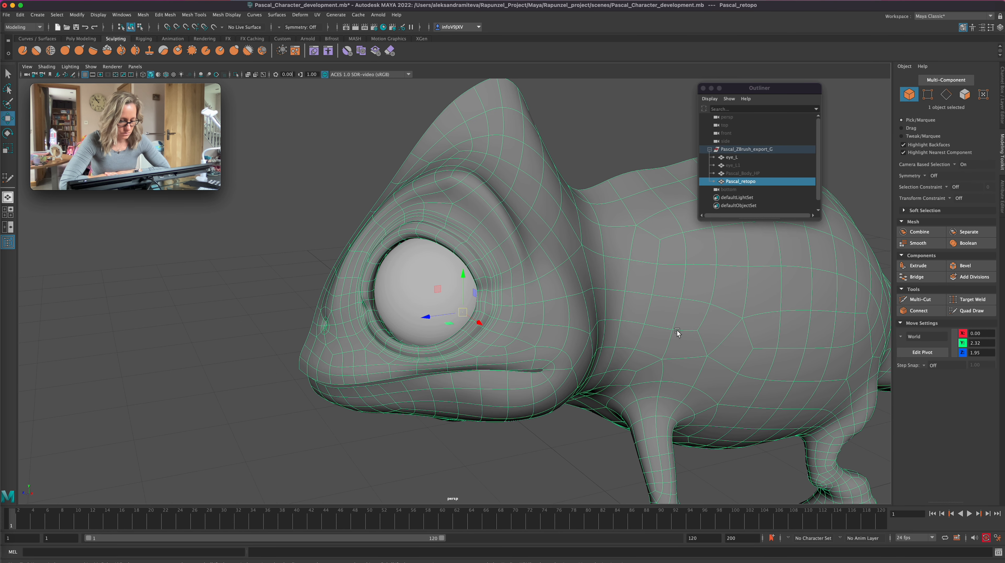
# Select the edge loop around the eye opening on Pascal_retopo and move it slightly to about X 0.65, Y 2.72
pyautogui.click(946, 95)
pyautogui.doubleClick(453, 237)
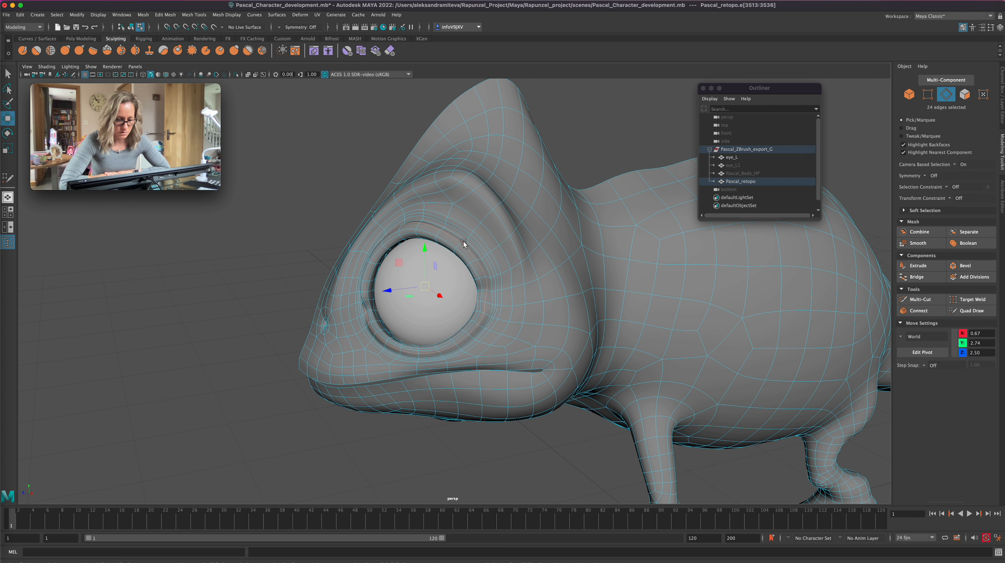
pyautogui.press('r')
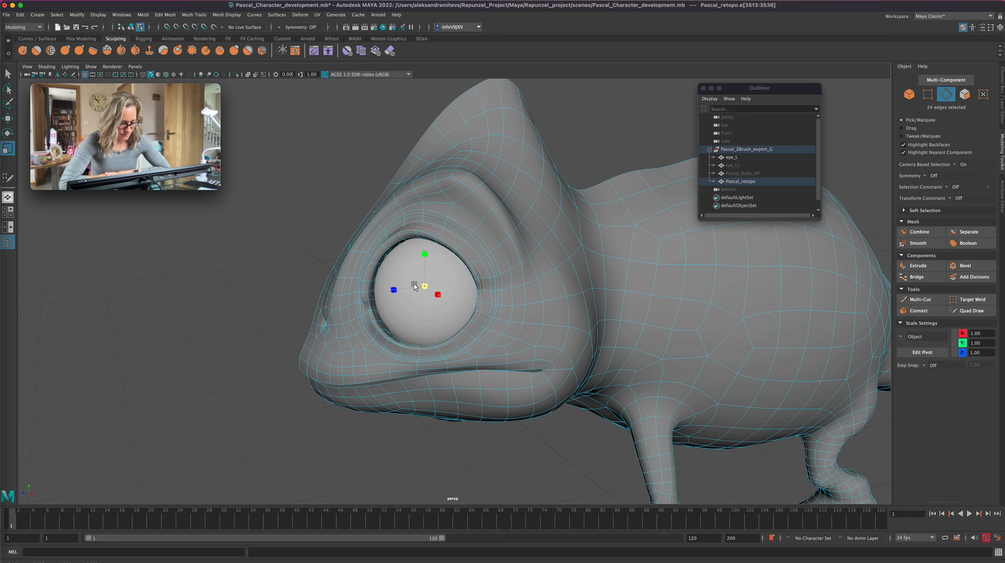
pyautogui.keyDown('alt'); pyautogui.moveTo(413, 283); pyautogui.dragTo(470, 434); pyautogui.keyUp('alt')
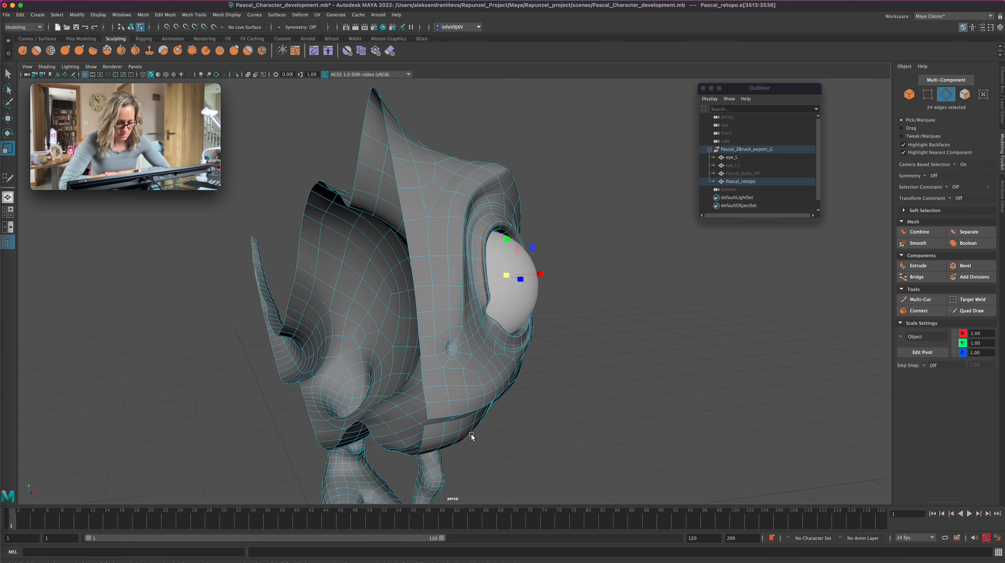
pyautogui.press('w')
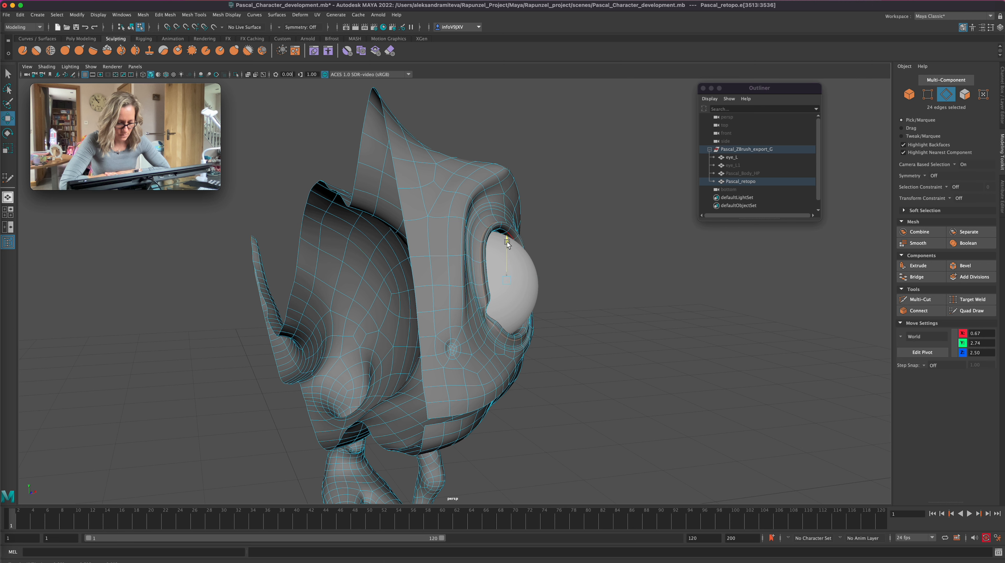
pyautogui.press('r')
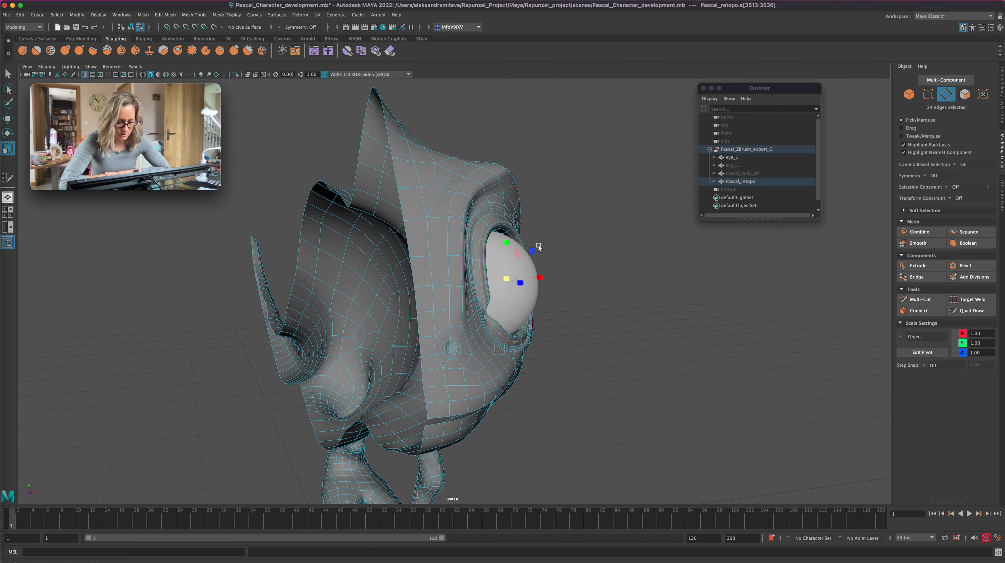
pyautogui.press('w')
pyautogui.moveTo(538, 280); pyautogui.dragTo(537, 280)
pyautogui.keyDown('alt'); pyautogui.moveTo(605, 351); pyautogui.dragTo(559, 355); pyautogui.keyUp('alt')
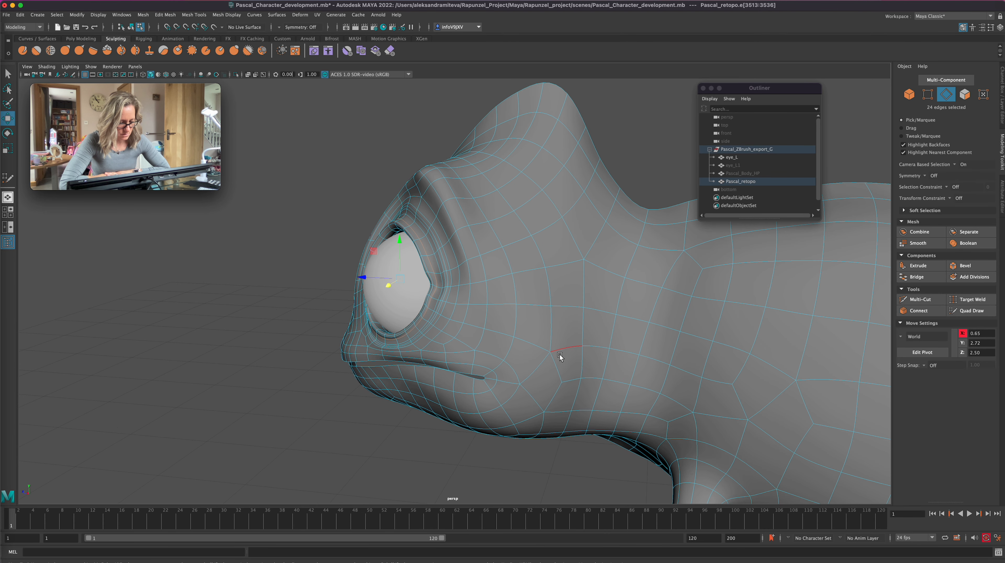
# Save the scene, then examine the smoothed eyelids in object mode with nothing selected
pyautogui.keyDown('alt'); pyautogui.moveTo(539, 178); pyautogui.dragTo(591, 390); pyautogui.keyUp('alt')
pyautogui.press('super+s')
pyautogui.click(904, 96)
pyautogui.click(784, 278)
pyautogui.keyDown('alt'); pyautogui.moveTo(567, 440); pyautogui.dragTo(546, 454); pyautogui.keyUp('alt')
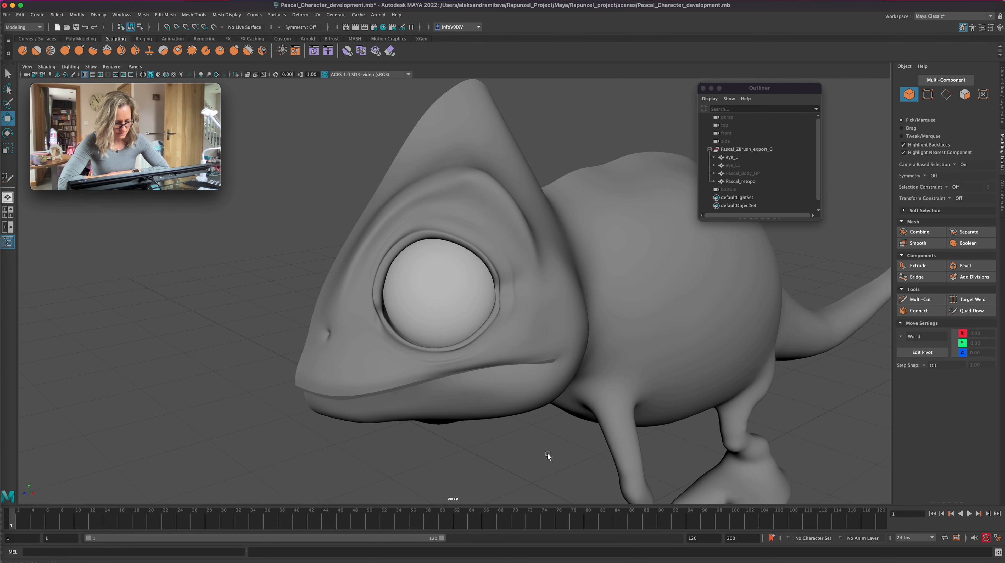
# Select a strip of eleven faces on Pascal_retopo arching along the upper eyelid from the rear eye corner to the front one
pyautogui.click(495, 249)
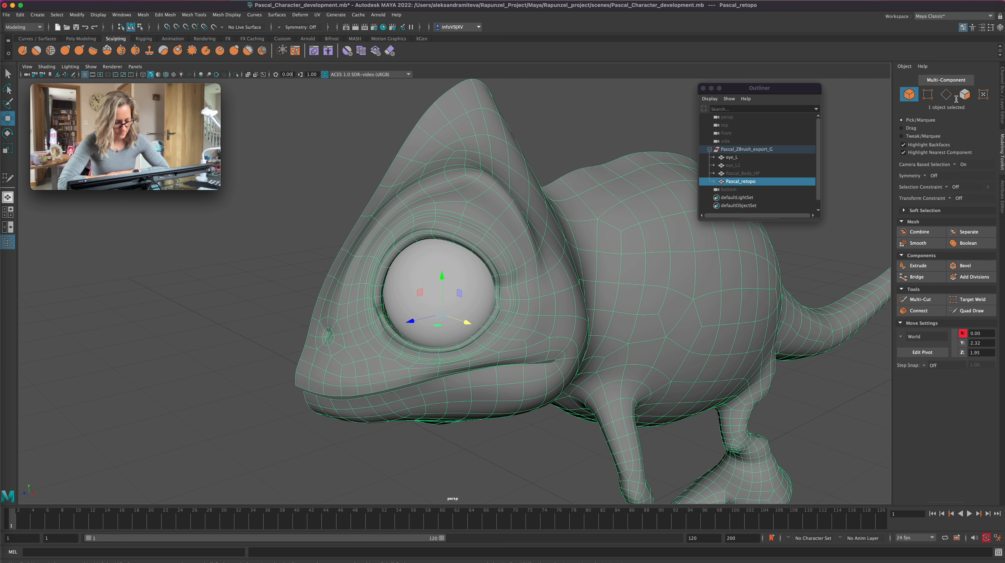
pyautogui.click(963, 94)
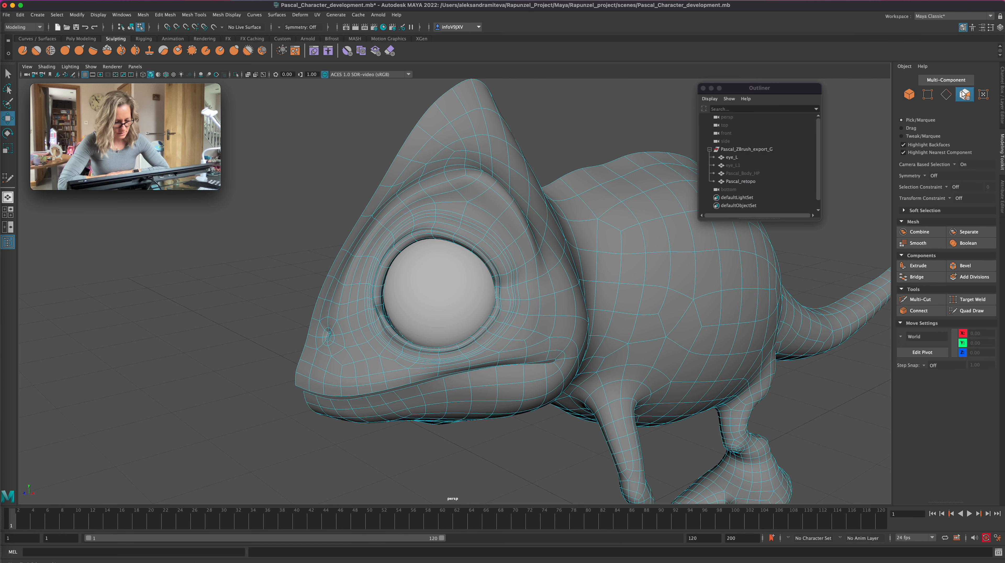
pyautogui.click(470, 225)
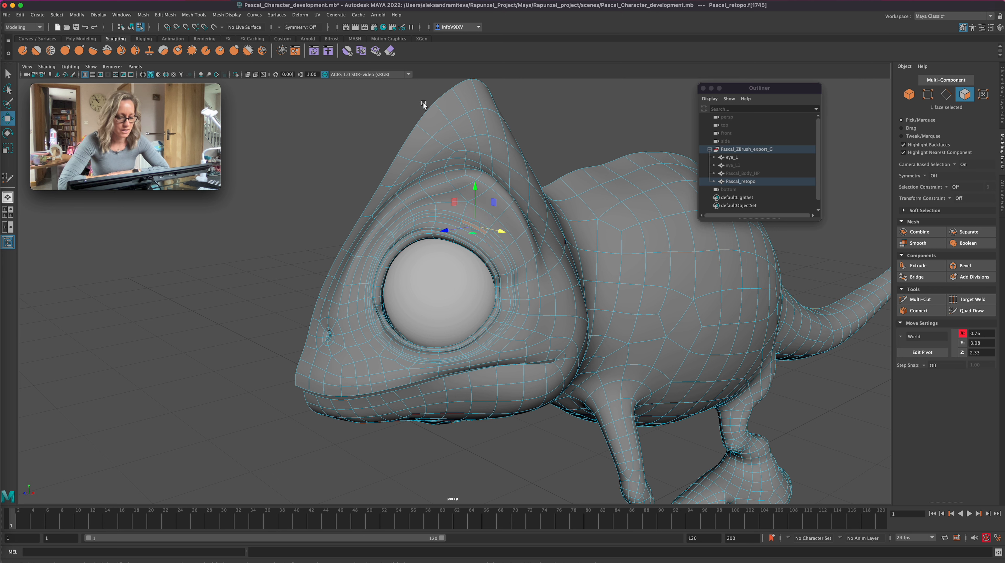
pyautogui.click(7, 73)
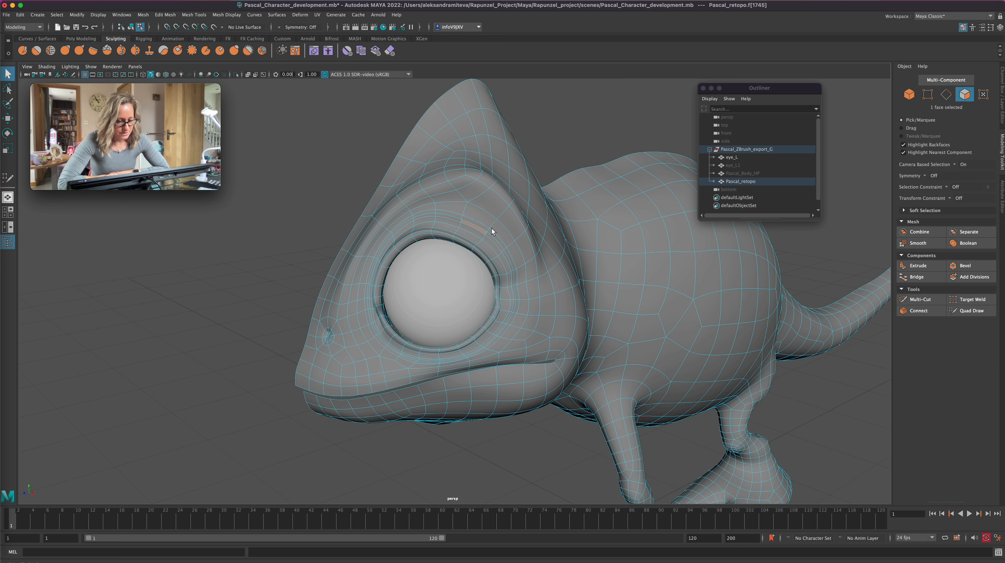
pyautogui.keyDown('shift'); pyautogui.click(490, 238); pyautogui.keyUp('shift')
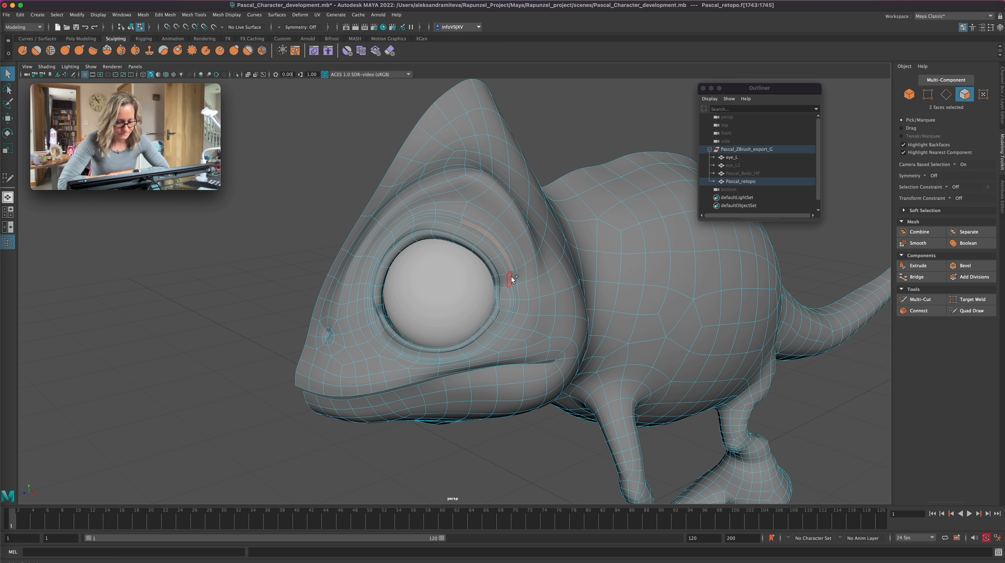
pyautogui.keyDown('shift'); pyautogui.click(505, 259); pyautogui.keyUp('shift')
pyautogui.keyDown('shift'); pyautogui.click(423, 215); pyautogui.keyUp('shift')
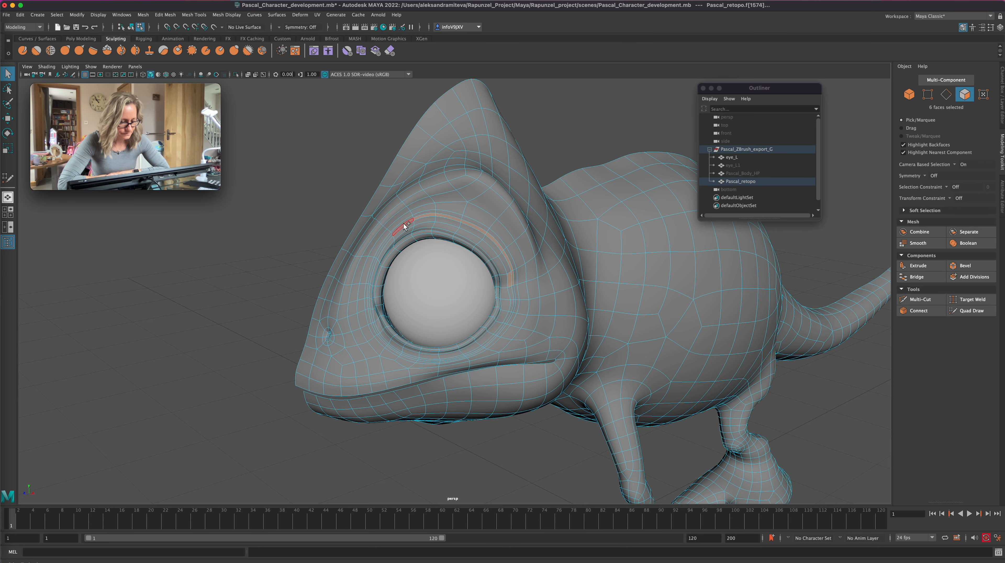
pyautogui.keyDown('shift'); pyautogui.click(386, 241); pyautogui.keyUp('shift')
pyautogui.keyDown('alt'); pyautogui.moveTo(342, 441); pyautogui.dragTo(373, 462); pyautogui.keyUp('alt')
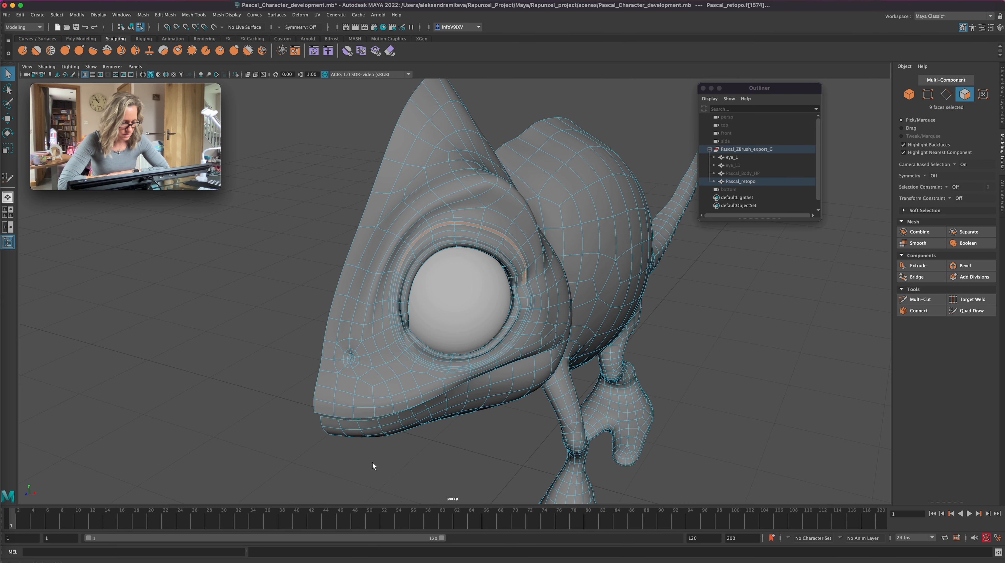
pyautogui.keyDown('shift'); pyautogui.click(397, 286); pyautogui.keyUp('shift')
pyautogui.keyDown('alt'); pyautogui.moveTo(460, 455); pyautogui.dragTo(428, 437); pyautogui.keyUp('alt')
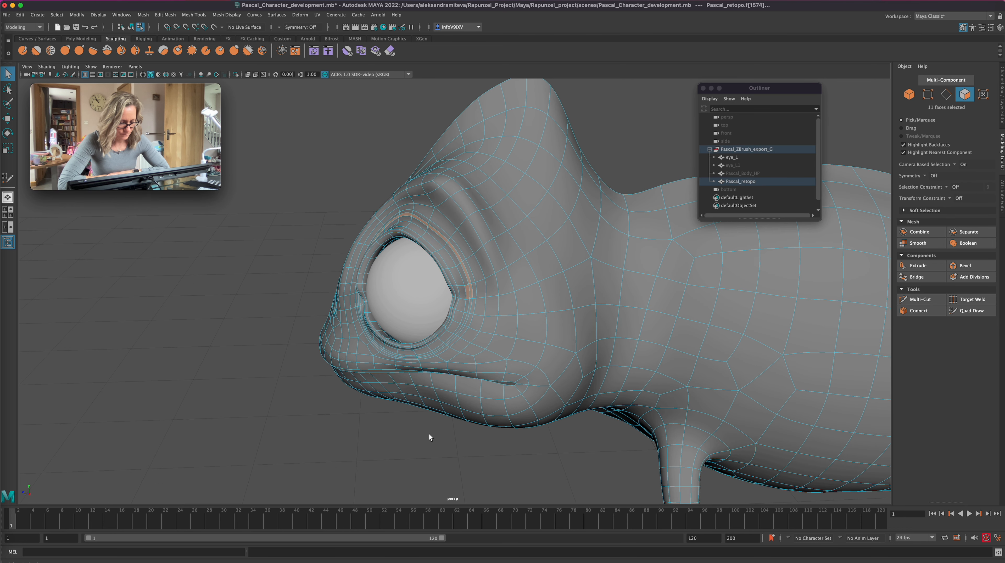
# Try to move the upper eyelid face strip along the Z axis and scale it vertically, and undo both changes
pyautogui.press('w')
pyautogui.moveTo(379, 262); pyautogui.dragTo(366, 258)
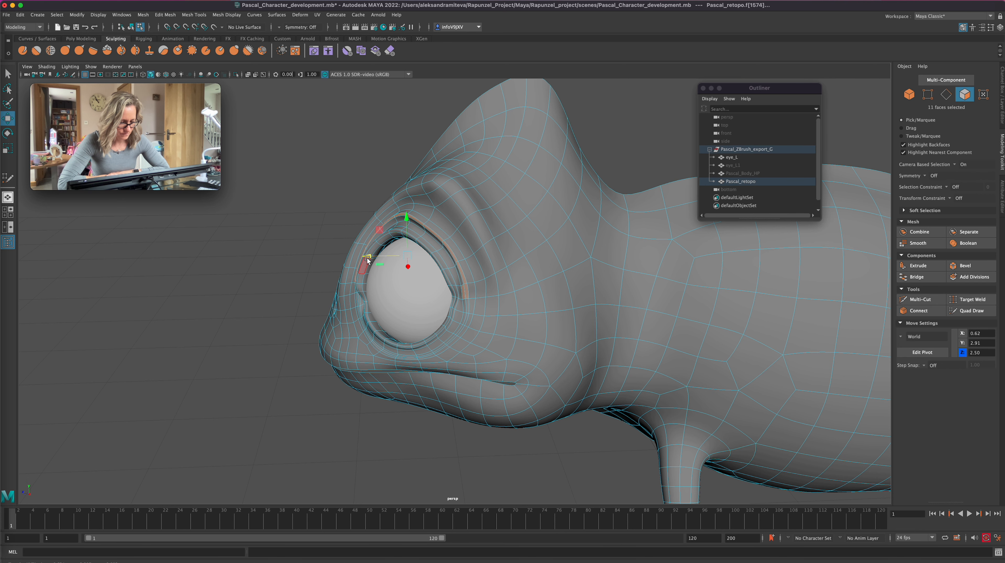
pyautogui.keyDown('alt'); pyautogui.moveTo(360, 444); pyautogui.dragTo(393, 444); pyautogui.keyUp('alt')
pyautogui.press('r')
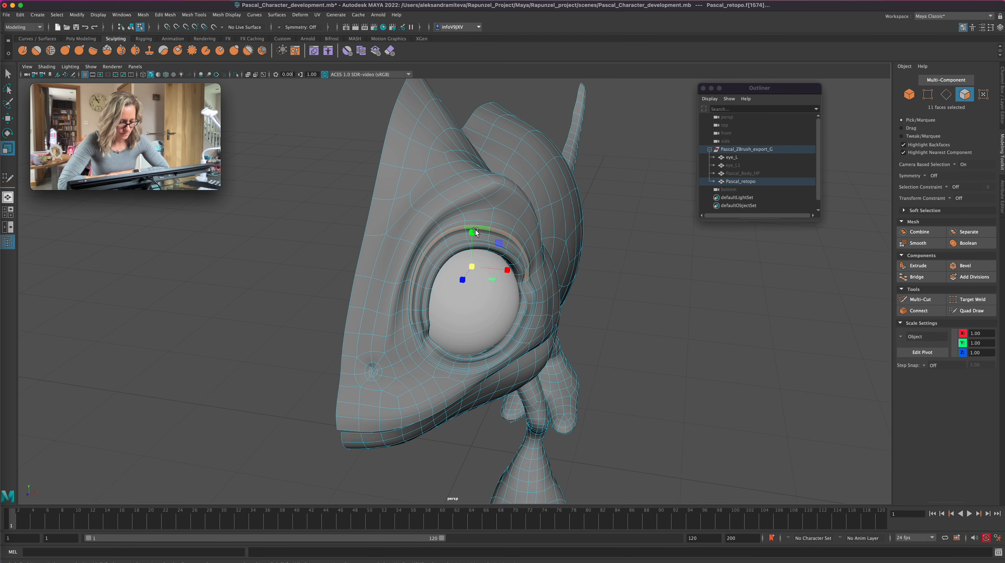
pyautogui.keyDown('alt'); pyautogui.moveTo(472, 229); pyautogui.dragTo(594, 347); pyautogui.keyUp('alt')
pyautogui.scroll(3, 596, 347)
pyautogui.hotkey('ctrl', 'z')
pyautogui.hotkey('ctrl', 'z')
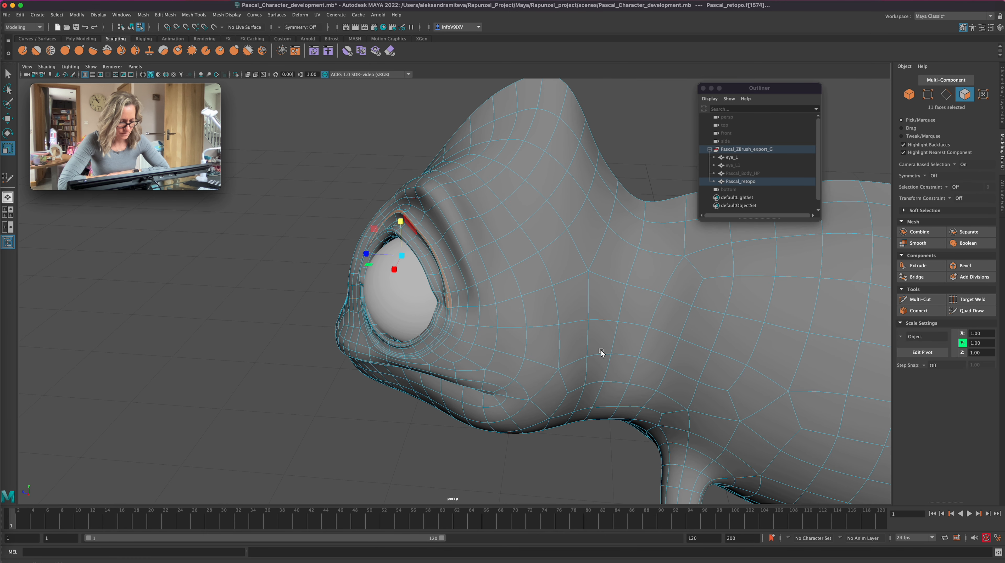
pyautogui.hotkey('ctrl', 'z')
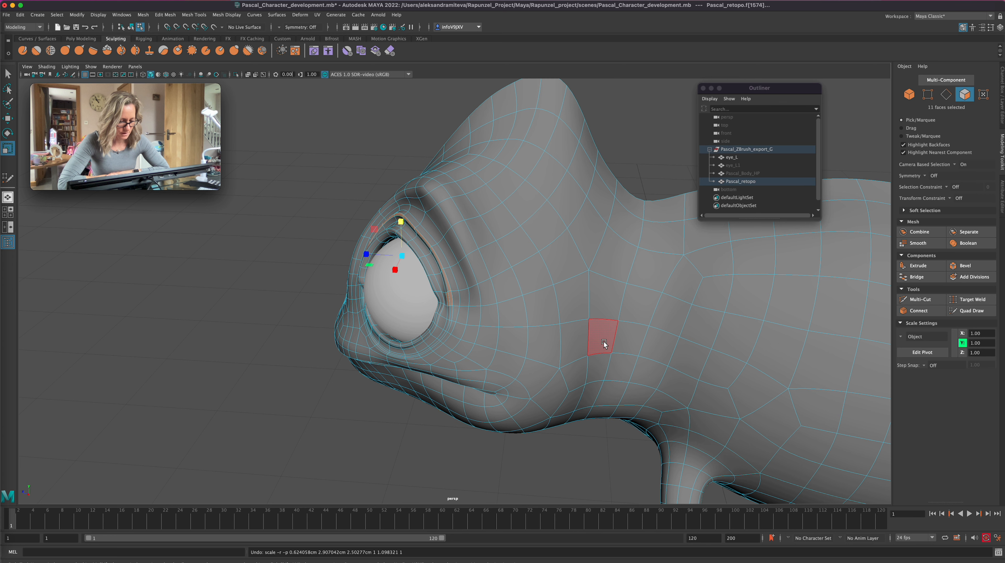
pyautogui.hotkey('ctrl', 'z')
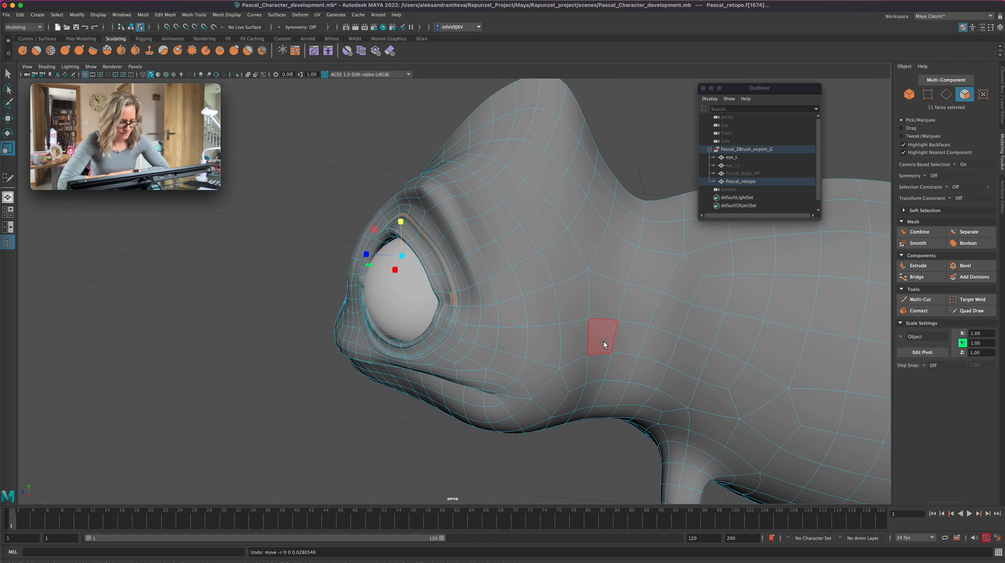
# Drop the rearmost face from the upper eyelid strip and add the adjacent row of faces, making a two-row selection of 20 faces
pyautogui.keyDown('shift'); pyautogui.click(452, 302); pyautogui.keyUp('shift')
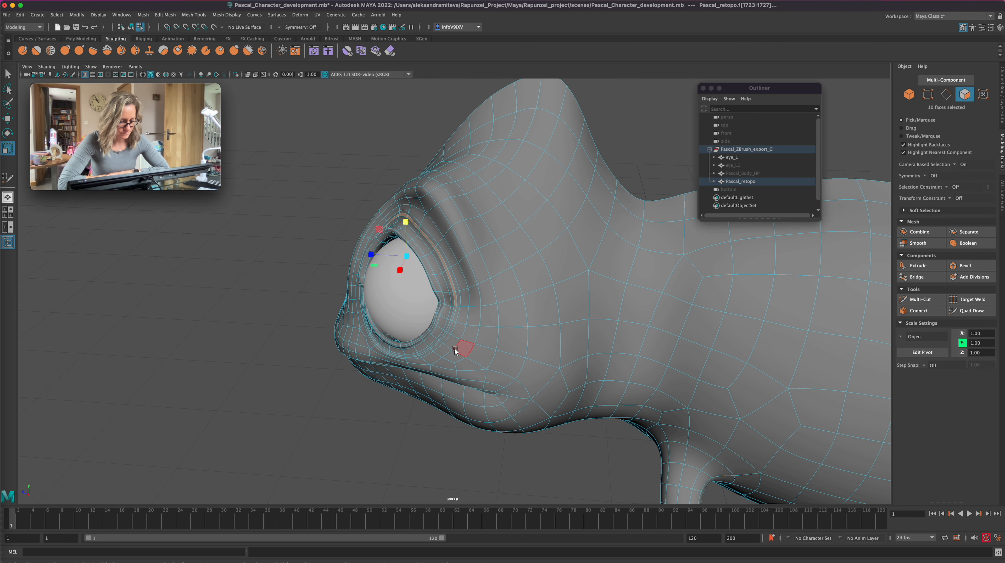
pyautogui.keyDown('alt'); pyautogui.moveTo(397, 441); pyautogui.dragTo(423, 441); pyautogui.keyUp('alt')
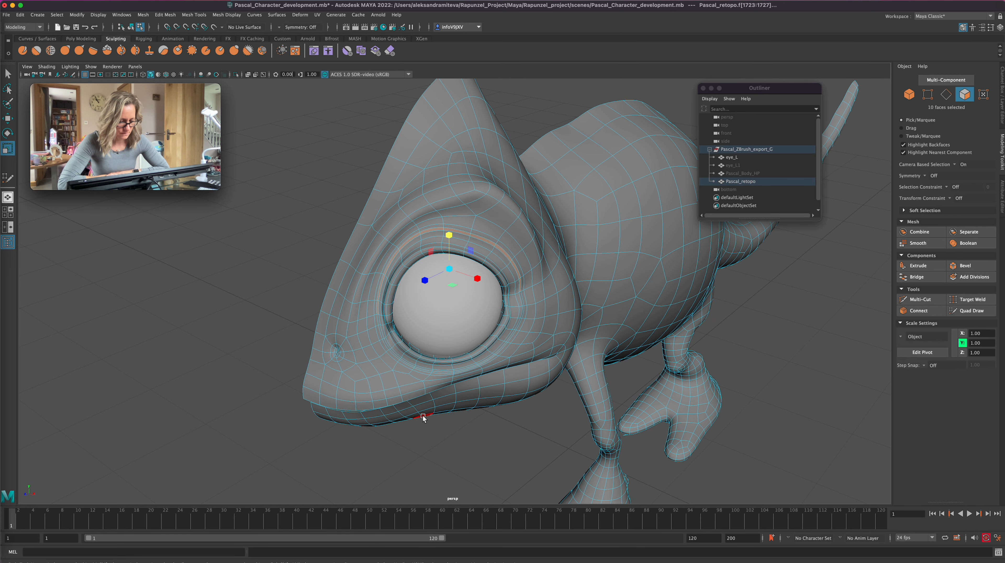
pyautogui.press('q')
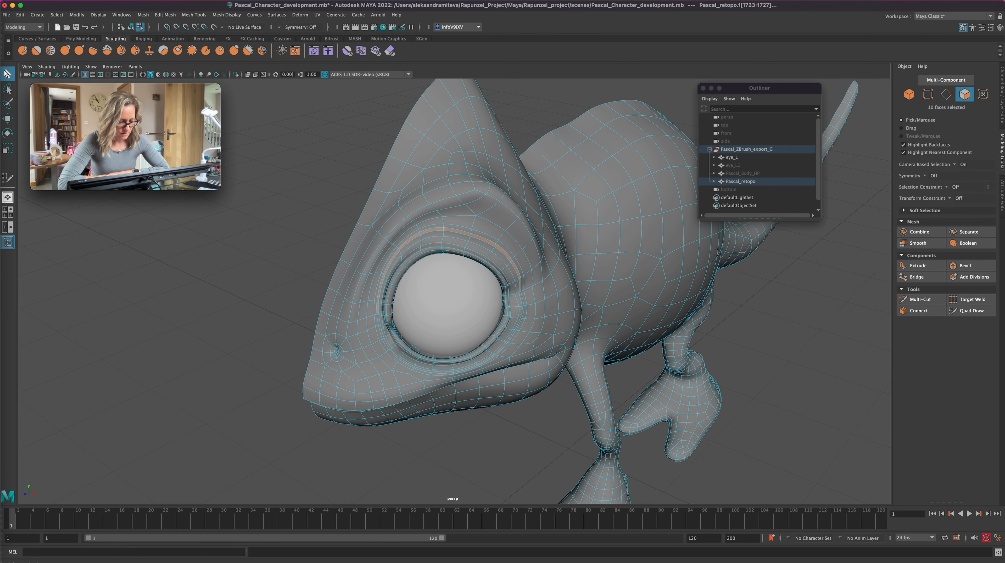
pyautogui.keyDown('shift'); pyautogui.click(376, 308); pyautogui.keyUp('shift')
pyautogui.keyDown('shift'); pyautogui.click(377, 292); pyautogui.keyUp('shift')
pyautogui.keyDown('shift'); pyautogui.click(385, 265); pyautogui.keyUp('shift')
pyautogui.keyDown('shift'); pyautogui.click(402, 242); pyautogui.keyUp('shift')
pyautogui.keyDown('shift'); pyautogui.click(432, 225); pyautogui.keyUp('shift')
pyautogui.keyDown('ctrl'); pyautogui.click(406, 235); pyautogui.keyUp('ctrl')
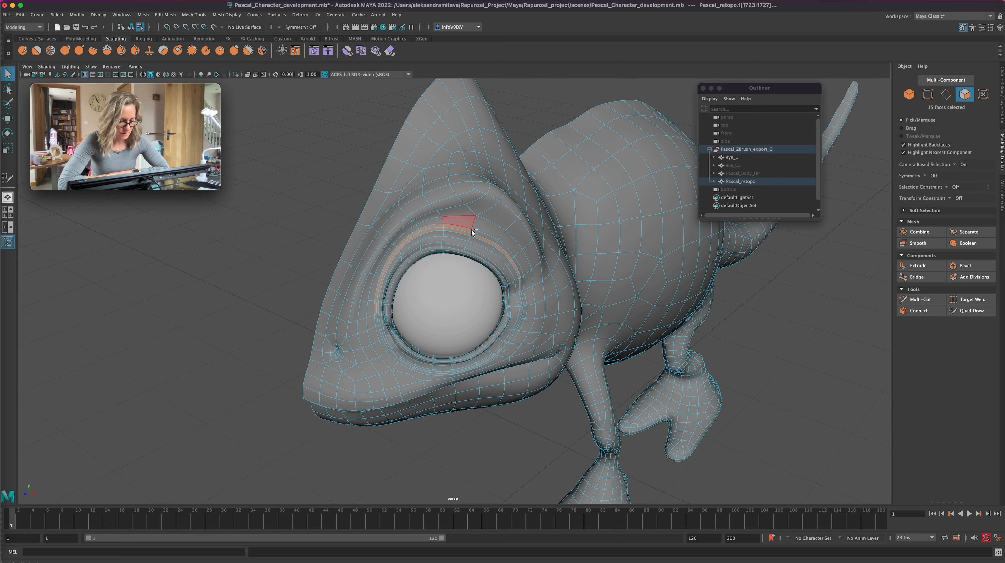
pyautogui.keyDown('shift'); pyautogui.click(485, 236); pyautogui.keyUp('shift')
pyautogui.keyDown('shift'); pyautogui.click(505, 249); pyautogui.keyUp('shift')
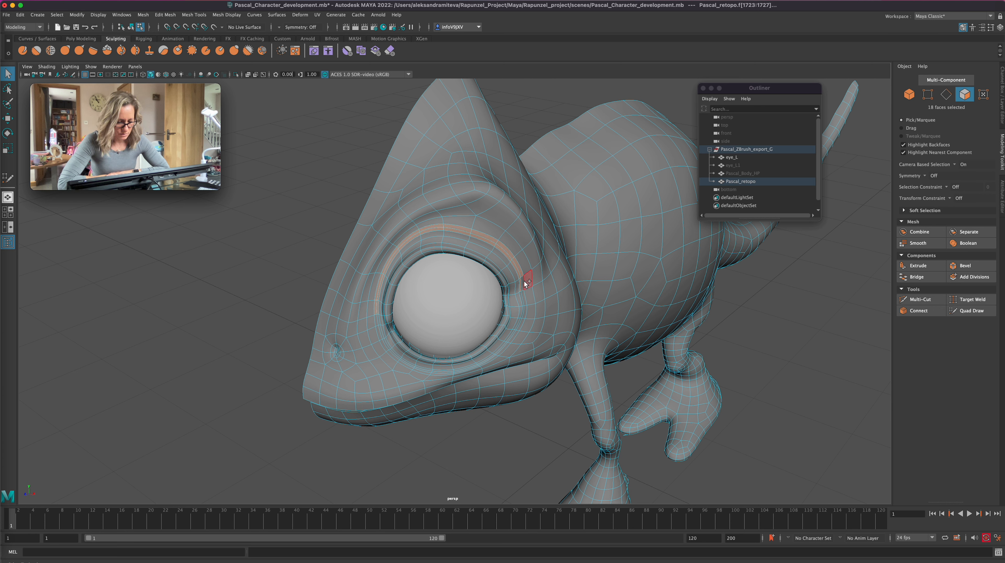
# Move the 20-face upper eyelid strip with Soft Selection and a small falloff radius to about X 0.64, Y 2.93, Z 2.49
pyautogui.press('w')
pyautogui.keyDown('alt'); pyautogui.moveTo(471, 440); pyautogui.dragTo(421, 440); pyautogui.keyUp('alt')
pyautogui.moveTo(406, 251); pyautogui.dragTo(401, 250)
pyautogui.hotkey('ctrl', 'z')
pyautogui.press('b')
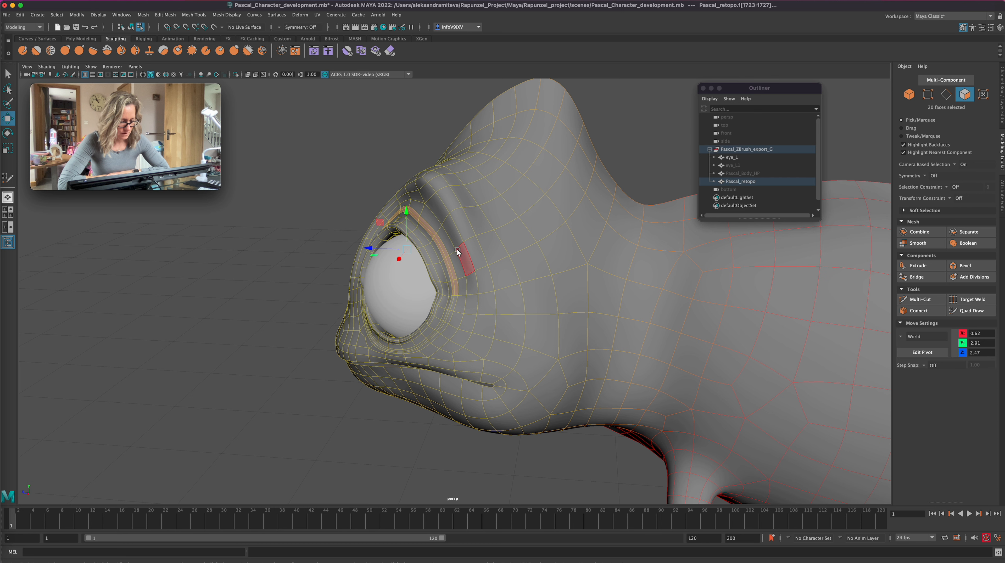
pyautogui.moveTo(359, 277); pyautogui.dragTo(237, 324)
pyautogui.moveTo(464, 252); pyautogui.dragTo(319, 295)
pyautogui.moveTo(406, 251); pyautogui.dragTo(400, 249)
pyautogui.keyDown('alt'); pyautogui.moveTo(395, 420); pyautogui.dragTo(455, 417); pyautogui.keyUp('alt')
pyautogui.moveTo(491, 258); pyautogui.dragTo(582, 315)
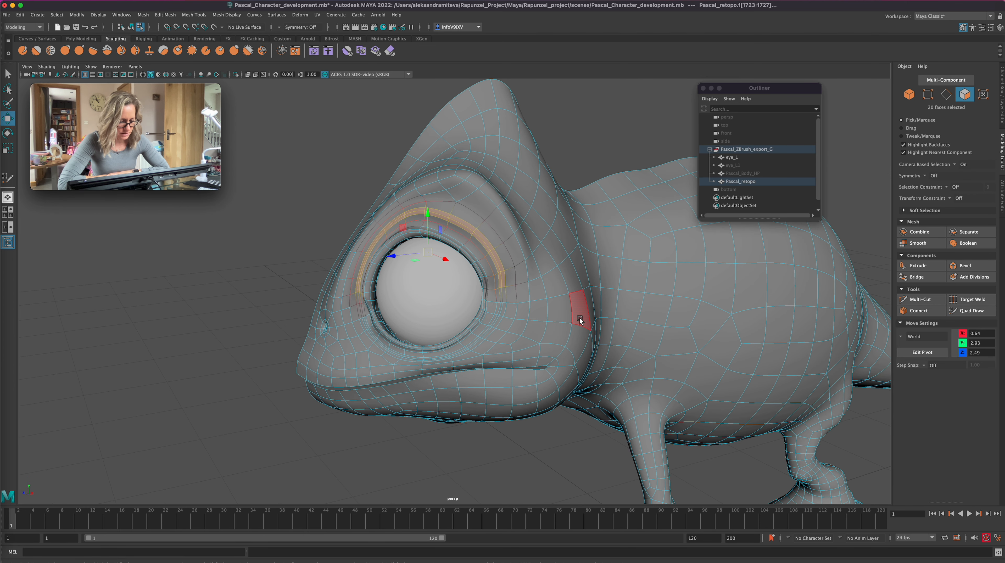
# Clear the selection and select four faces of the upper eyelid fold above and behind the eye
pyautogui.click(417, 440)
pyautogui.moveTo(418, 441)
pyautogui.keyDown('alt'); pyautogui.mouseDown()
pyautogui.moveTo(399, 450)
pyautogui.moveTo(409, 453)
pyautogui.mouseUp(); pyautogui.keyUp('alt')
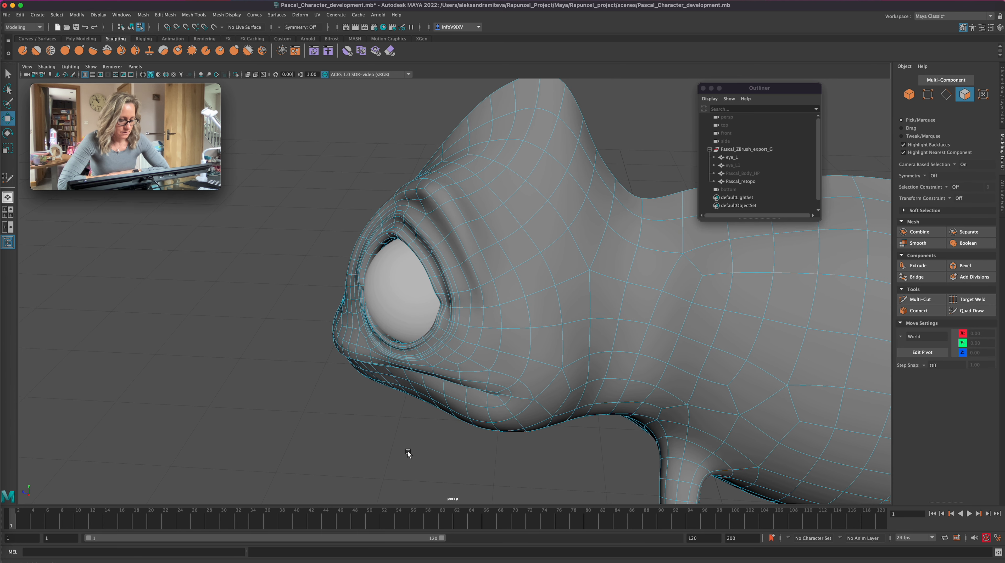
pyautogui.click(433, 234)
pyautogui.keyDown('shift'); pyautogui.click(447, 255); pyautogui.keyUp('shift')
pyautogui.keyDown('shift'); pyautogui.click(456, 276); pyautogui.keyUp('shift')
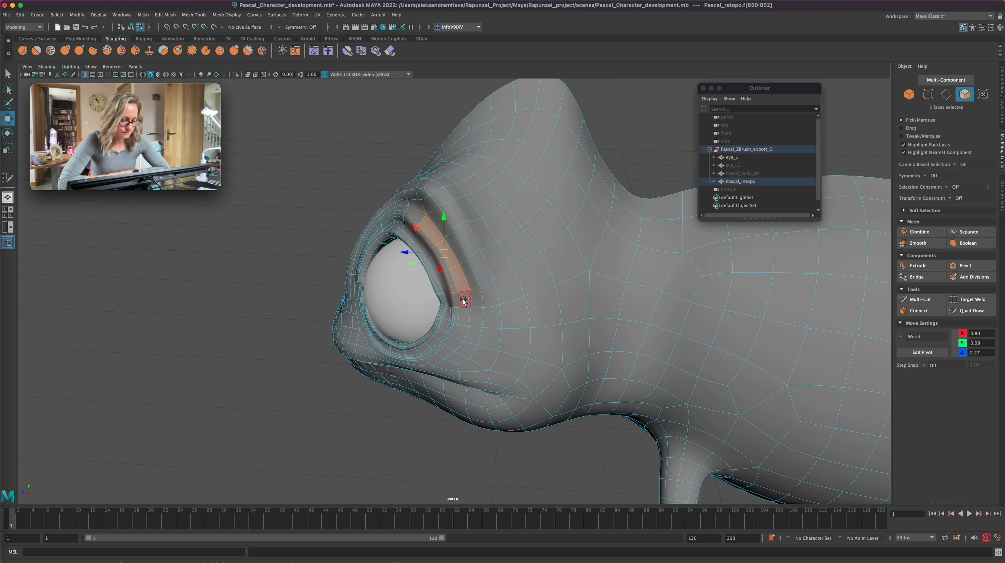
pyautogui.keyDown('shift'); pyautogui.click(464, 301); pyautogui.keyUp('shift')
# Try to nudge the four rear fold faces slightly upward, and undo the vertical move
pyautogui.moveTo(440, 261); pyautogui.dragTo(441, 259)
pyautogui.moveTo(440, 224); pyautogui.dragTo(442, 222)
pyautogui.press('z')
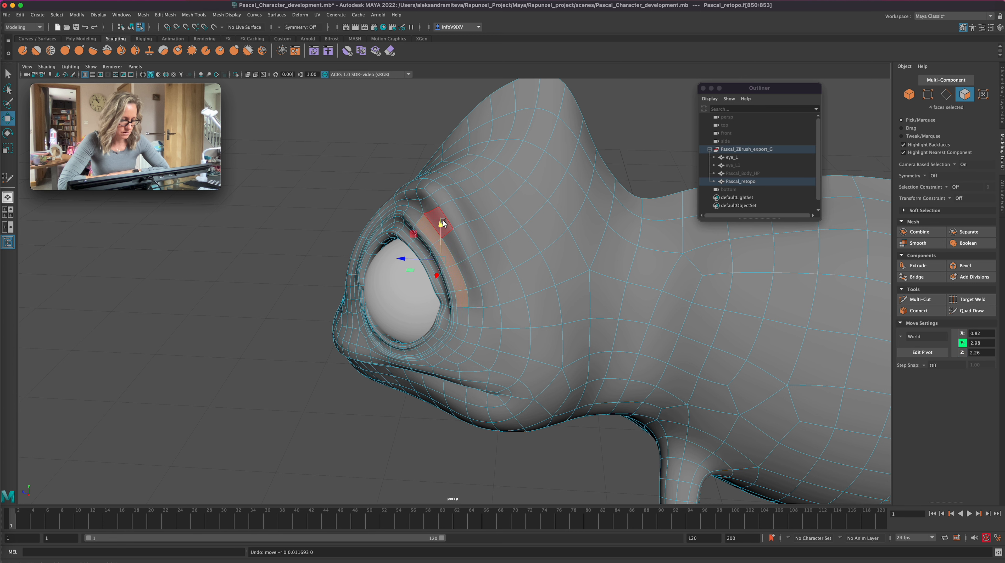
pyautogui.press('r')
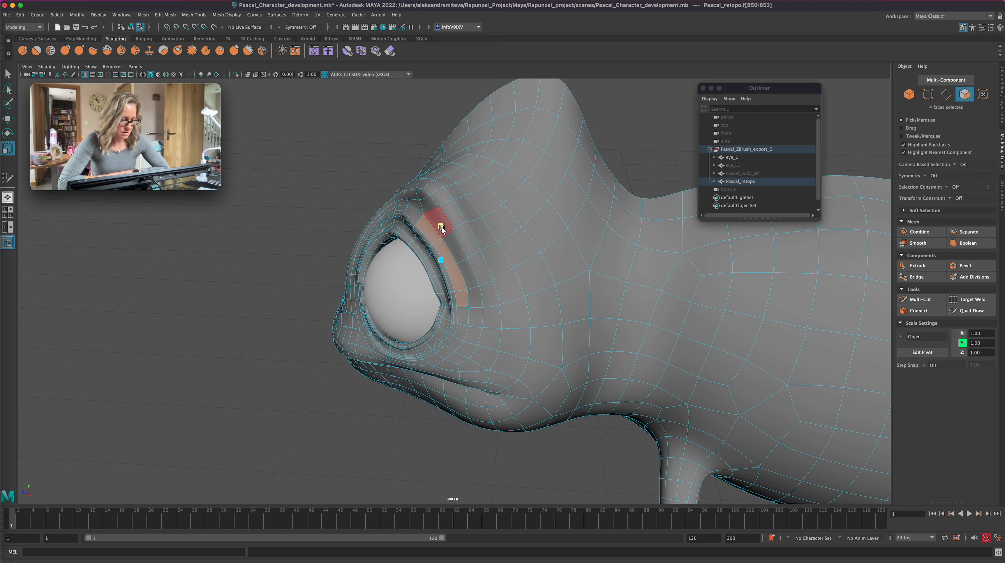
pyautogui.press('w')
# Extend the selection forward over the upper lid fold to eight faces, nudge them along Z and scale them vertically
pyautogui.keyDown('alt'); pyautogui.moveTo(382, 385); pyautogui.dragTo(429, 441); pyautogui.keyUp('alt')
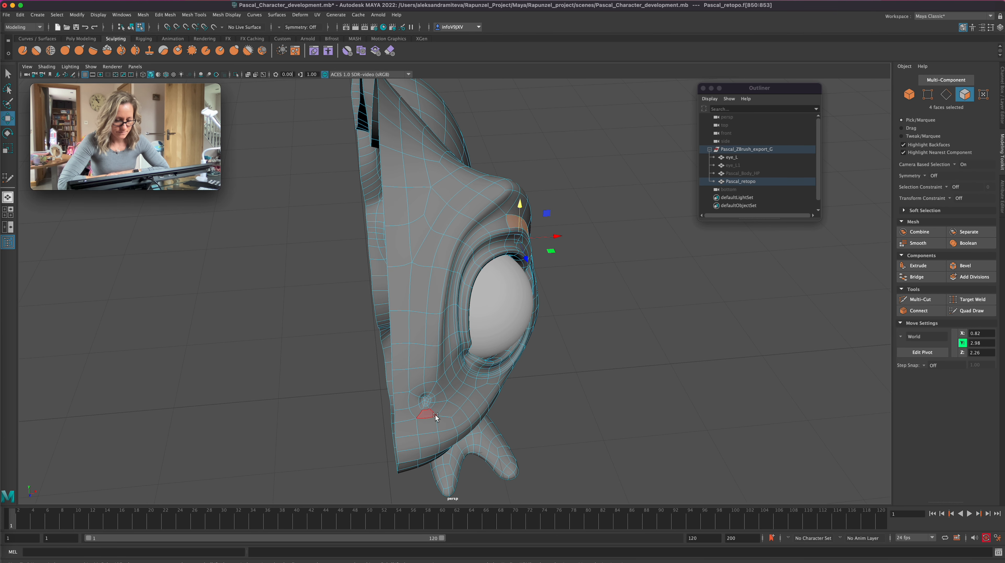
pyautogui.keyDown('shift'); pyautogui.click(491, 227); pyautogui.keyUp('shift')
pyautogui.keyDown('shift'); pyautogui.click(472, 242); pyautogui.keyUp('shift')
pyautogui.keyDown('shift'); pyautogui.click(457, 268); pyautogui.keyUp('shift')
pyautogui.keyDown('shift'); pyautogui.click(453, 287); pyautogui.keyUp('shift')
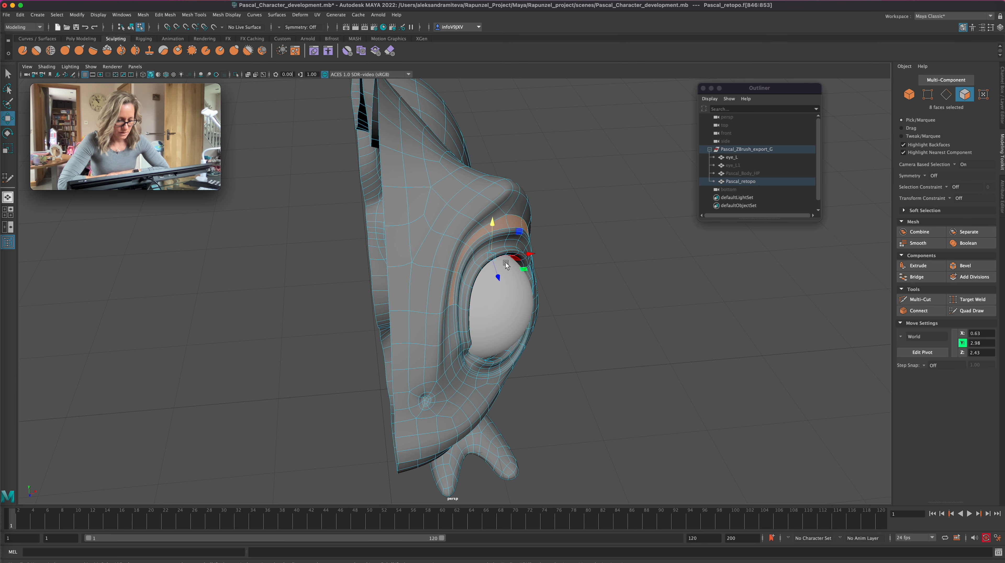
pyautogui.moveTo(497, 278); pyautogui.dragTo(499, 280)
pyautogui.press('r')
pyautogui.moveTo(493, 226); pyautogui.dragTo(493, 221)
pyautogui.keyDown('alt'); pyautogui.moveTo(617, 310); pyautogui.dragTo(603, 285); pyautogui.keyUp('alt')
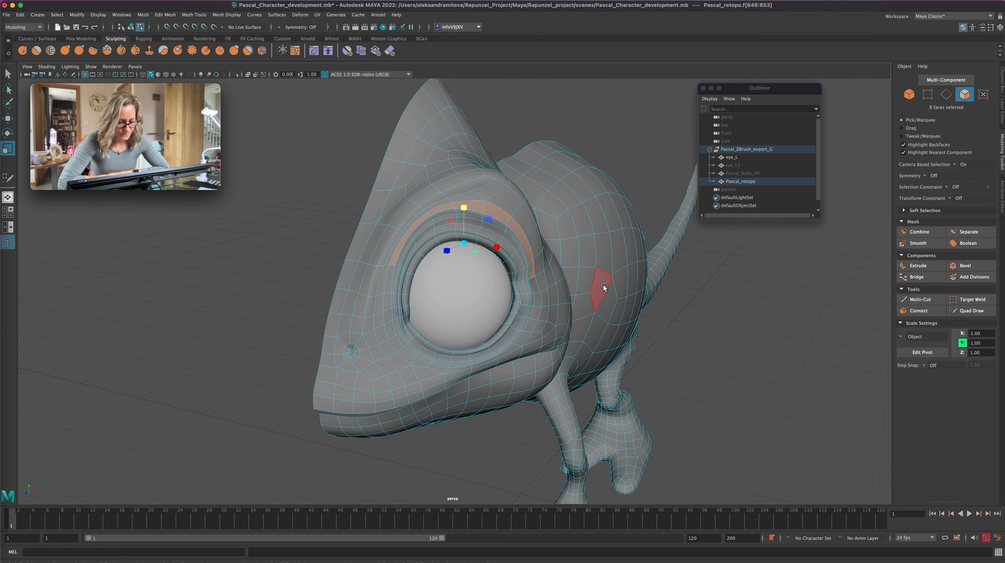
# Select eight edges along the upper eyelid fold, from above the eyeball to its rear corner
pyautogui.click(945, 95)
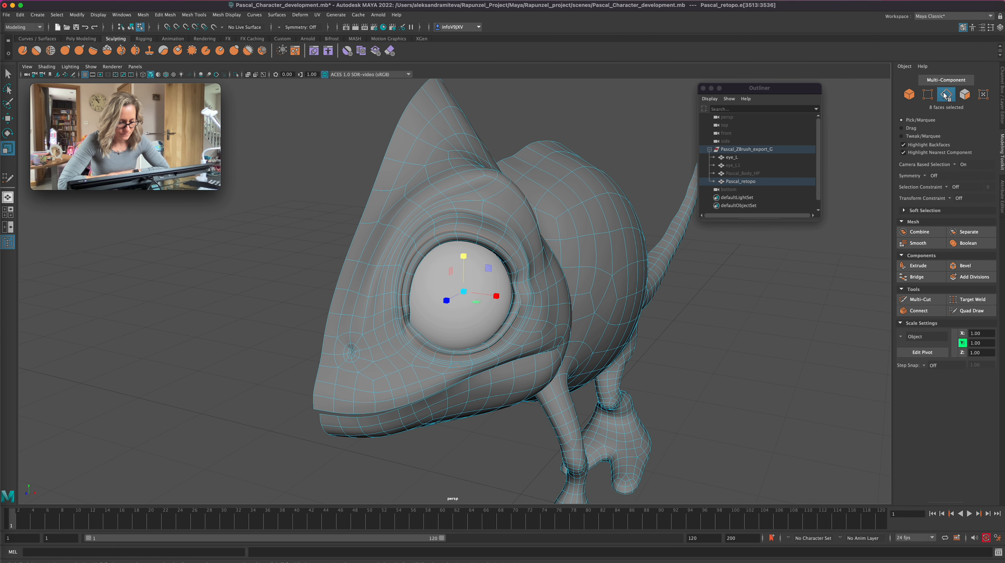
pyautogui.click(487, 229)
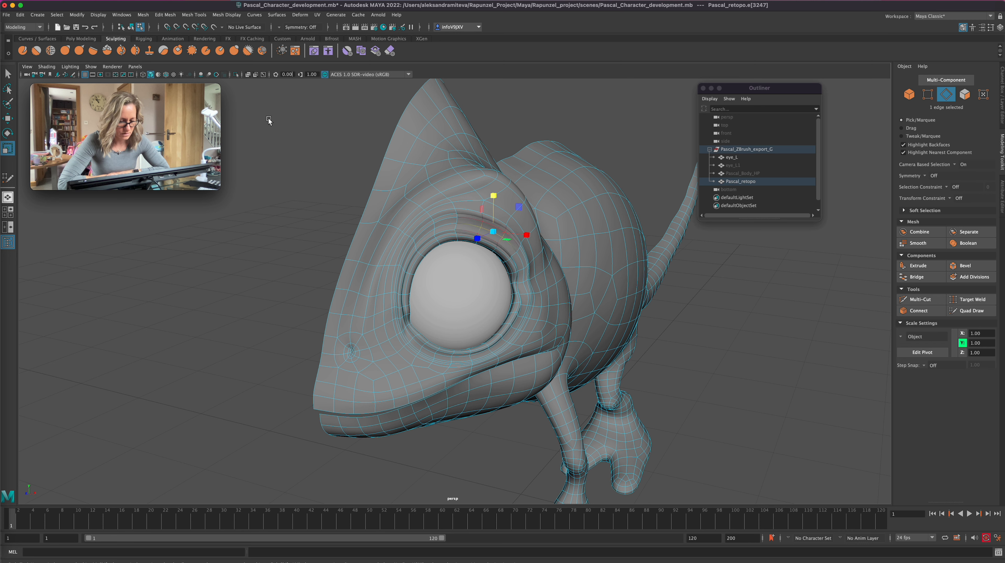
pyautogui.press('q')
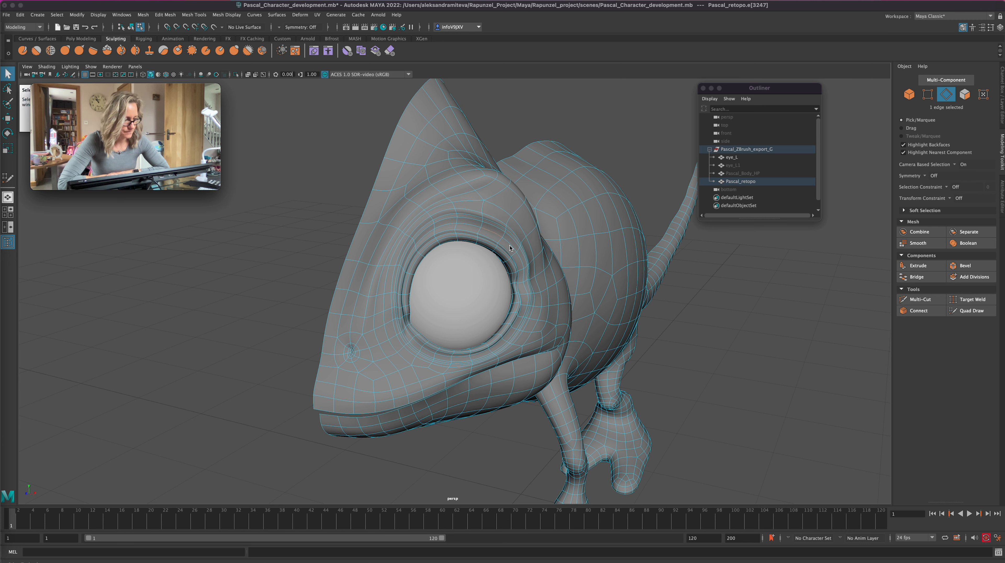
pyautogui.click(446, 225)
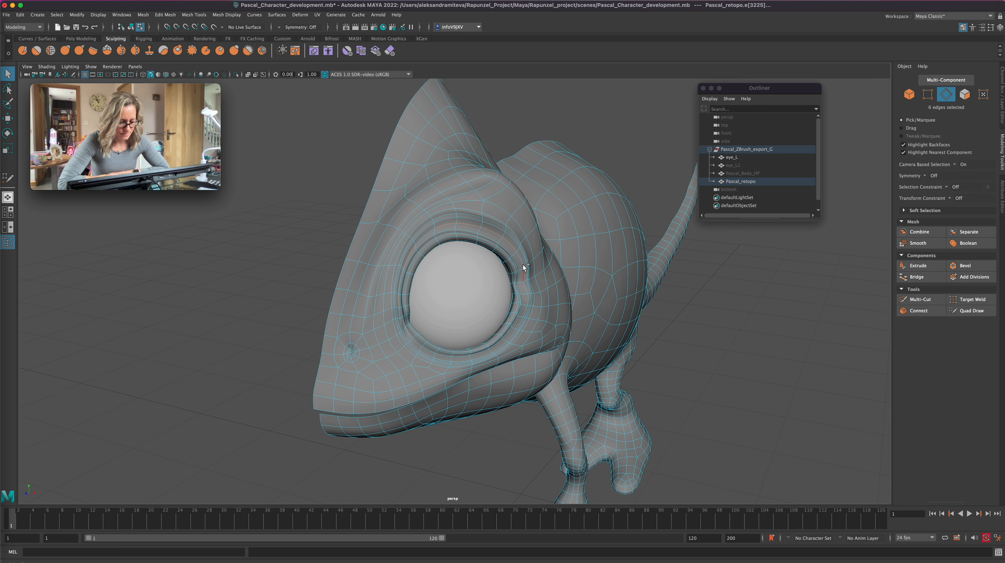
pyautogui.keyDown('shift'); pyautogui.click(524, 277); pyautogui.keyUp('shift')
# Move the eight upper eyelid fold edges in depth and height to about X 0.65, Y 2.87, Z 2.49
pyautogui.press('w')
pyautogui.keyDown('alt'); pyautogui.moveTo(448, 419); pyautogui.dragTo(428, 437); pyautogui.keyUp('alt')
pyautogui.moveTo(372, 263); pyautogui.dragTo(372, 262)
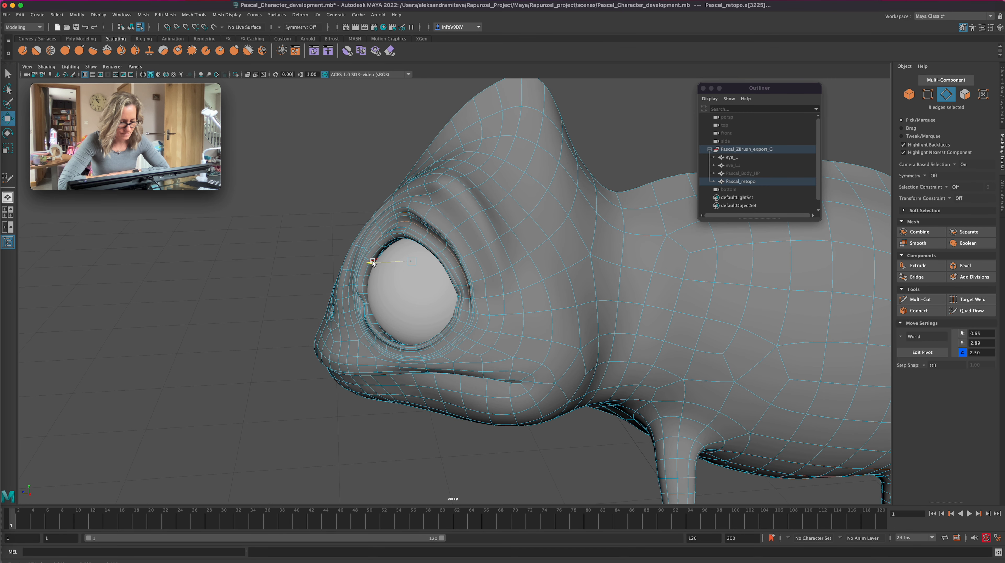
pyautogui.moveTo(411, 225); pyautogui.dragTo(427, 426)
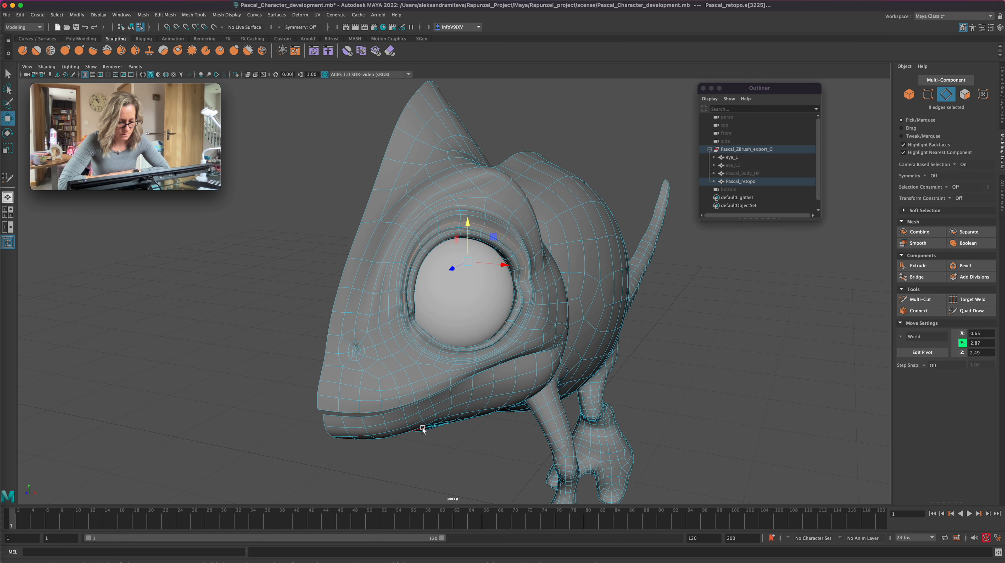
# Return to object mode, deselect the mesh and examine the shaded eyelid shape from the side and three-quarter views
pyautogui.keyDown('alt'); pyautogui.moveTo(422, 428); pyautogui.dragTo(463, 453); pyautogui.keyUp('alt')
pyautogui.click(462, 451)
pyautogui.click(908, 95)
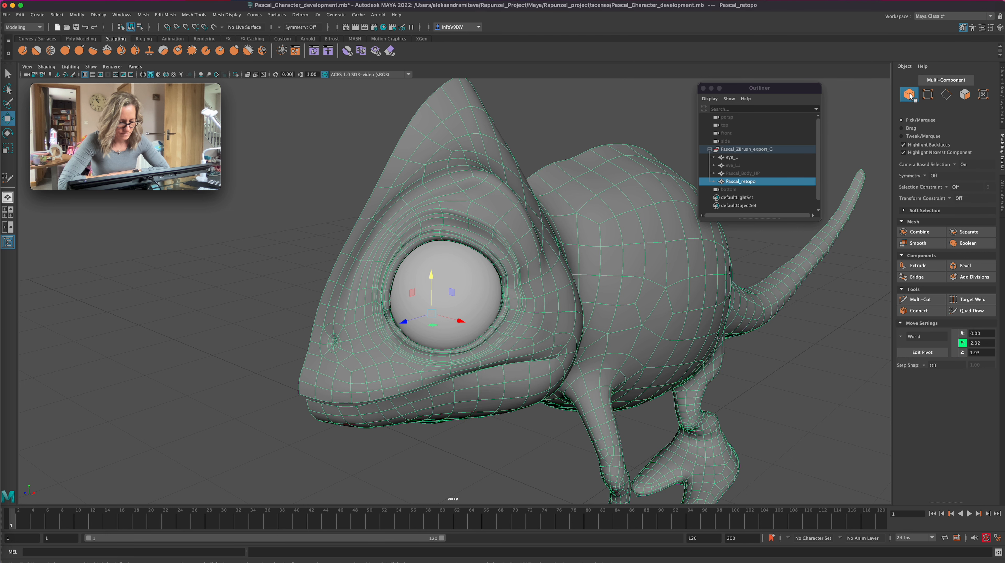
pyautogui.click(826, 341)
pyautogui.keyDown('alt'); pyautogui.moveTo(825, 341); pyautogui.dragTo(664, 338, button='right'); pyautogui.keyUp('alt')
pyautogui.scroll(5, 724, 392)
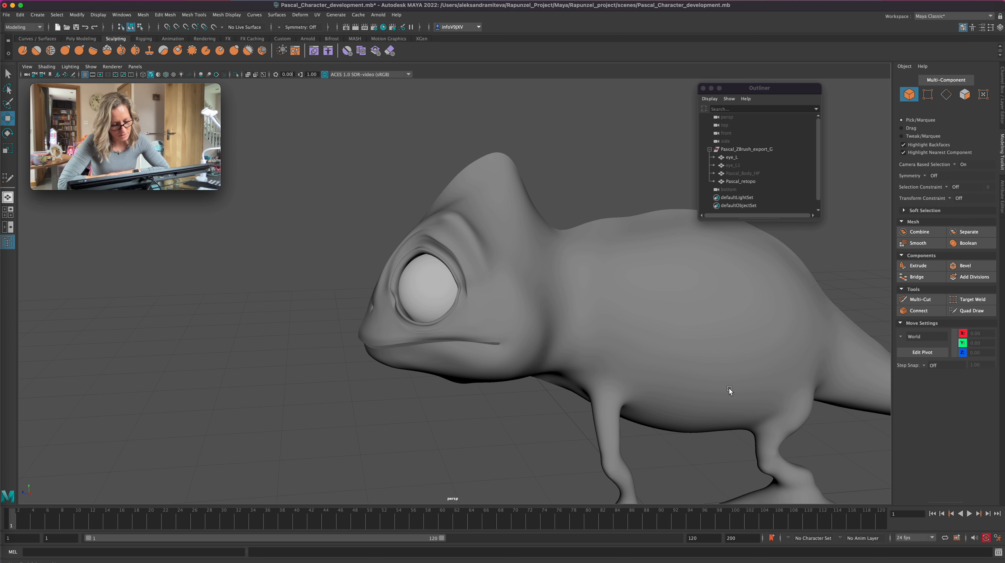
pyautogui.keyDown('alt'); pyautogui.moveTo(729, 392); pyautogui.dragTo(493, 417, button='right'); pyautogui.keyUp('alt')
pyautogui.scroll(3, 492, 417)
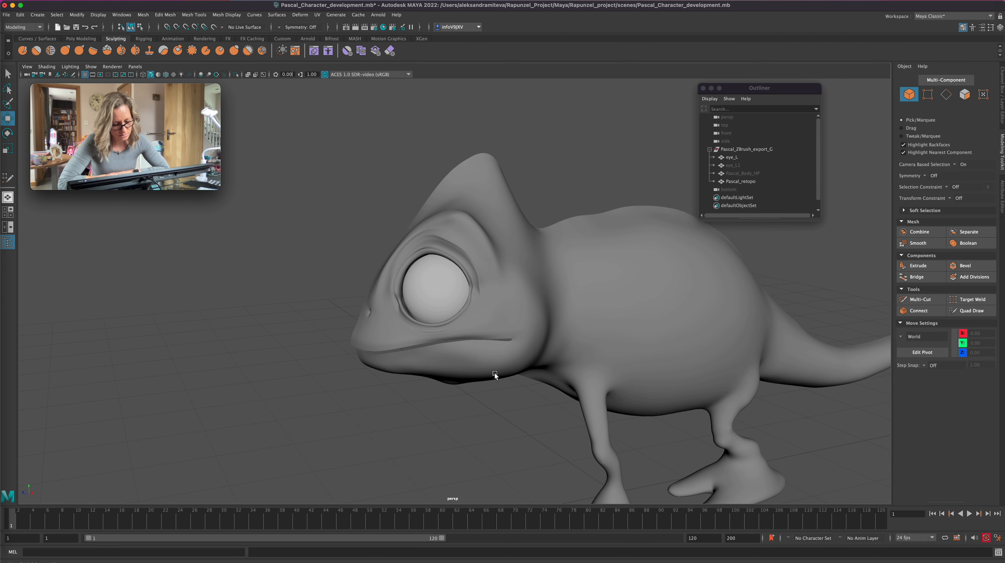
# Select the Pascal_retopo mesh in vertex mode and adjust single vertices of the outer lid loop behind the eye
pyautogui.click(504, 312)
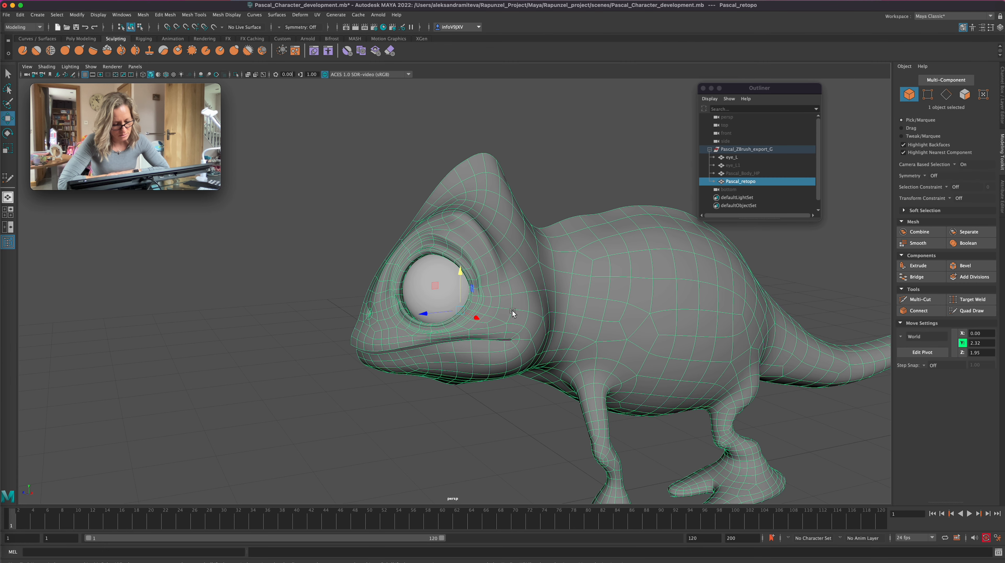
pyautogui.keyDown('alt'); pyautogui.moveTo(509, 311); pyautogui.dragTo(884, 242, button='right'); pyautogui.keyUp('alt')
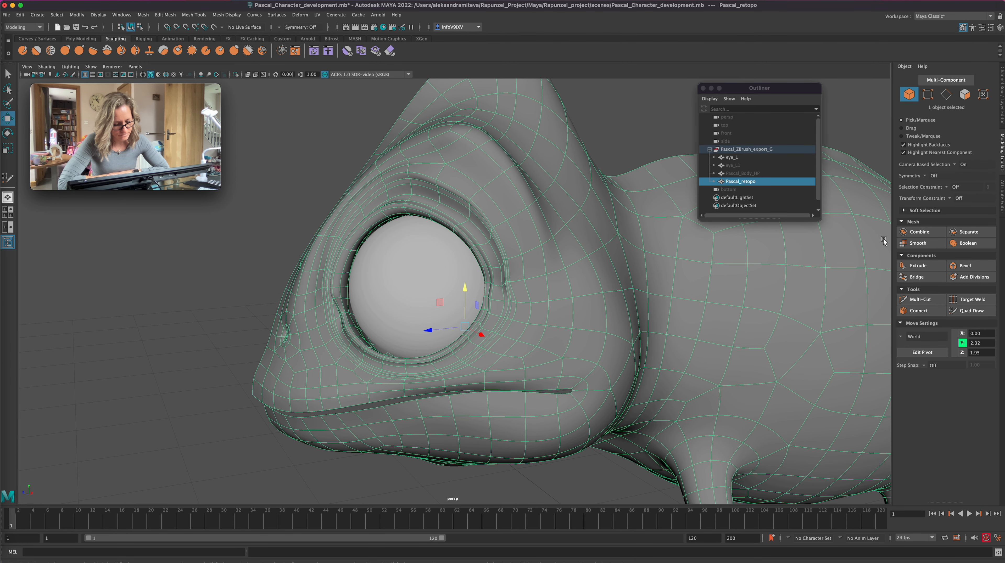
pyautogui.press('F9')
pyautogui.click(494, 241)
pyautogui.click(487, 247)
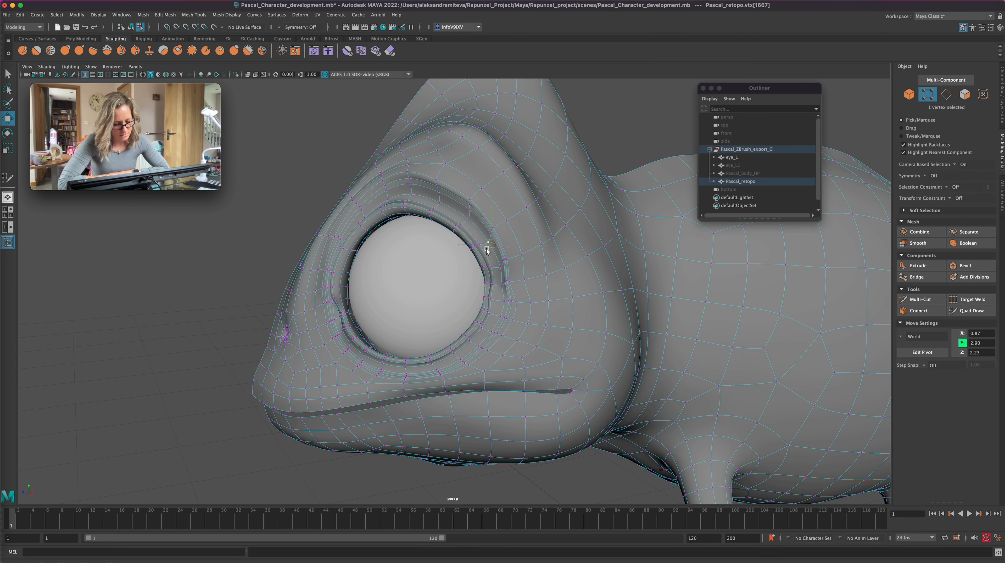
pyautogui.click(501, 290)
pyautogui.click(499, 301)
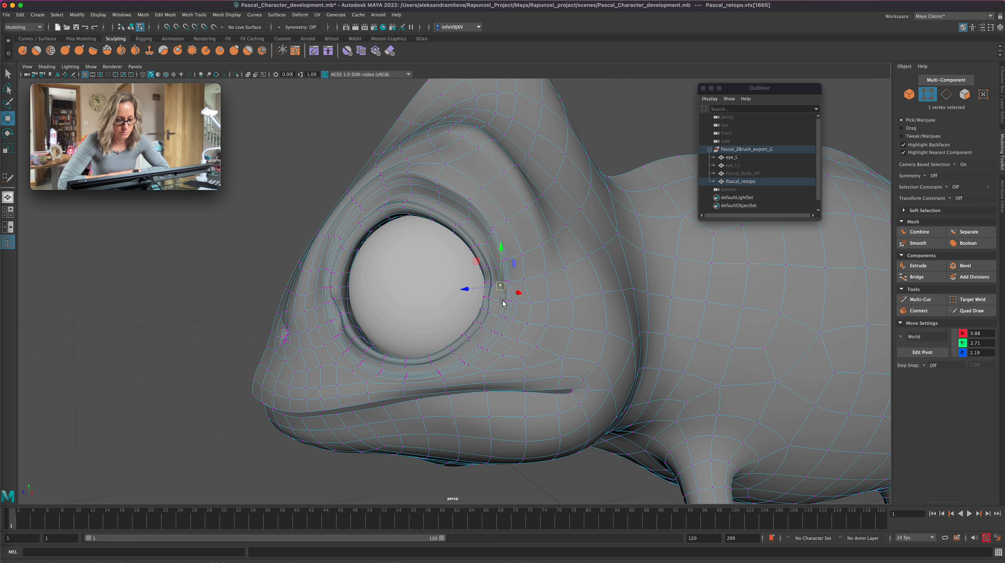
pyautogui.click(496, 317)
pyautogui.moveTo(496, 317); pyautogui.dragTo(498, 314)
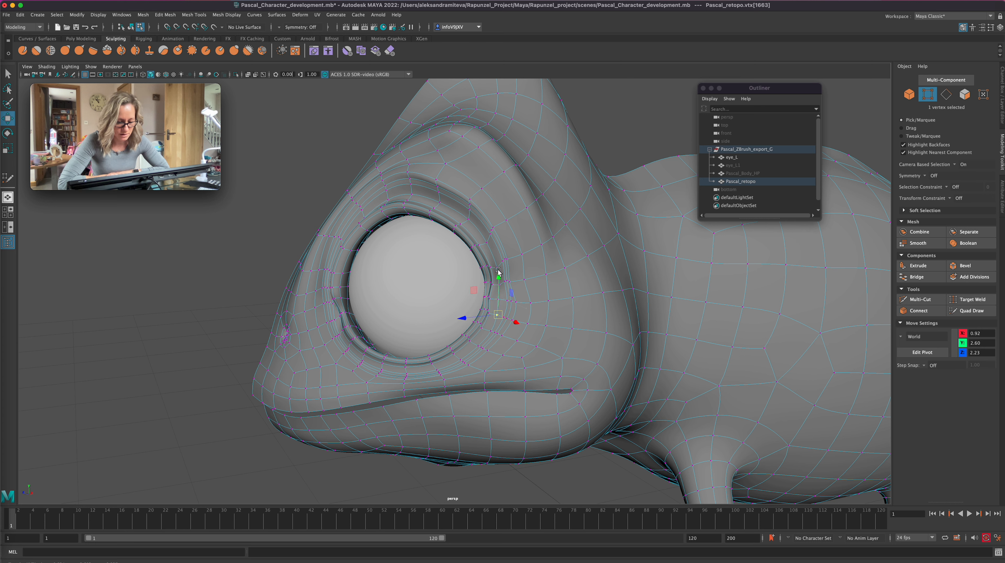
# Adjust the inner eyelid vertices at the rear corner of the eye one by one
pyautogui.click(491, 300)
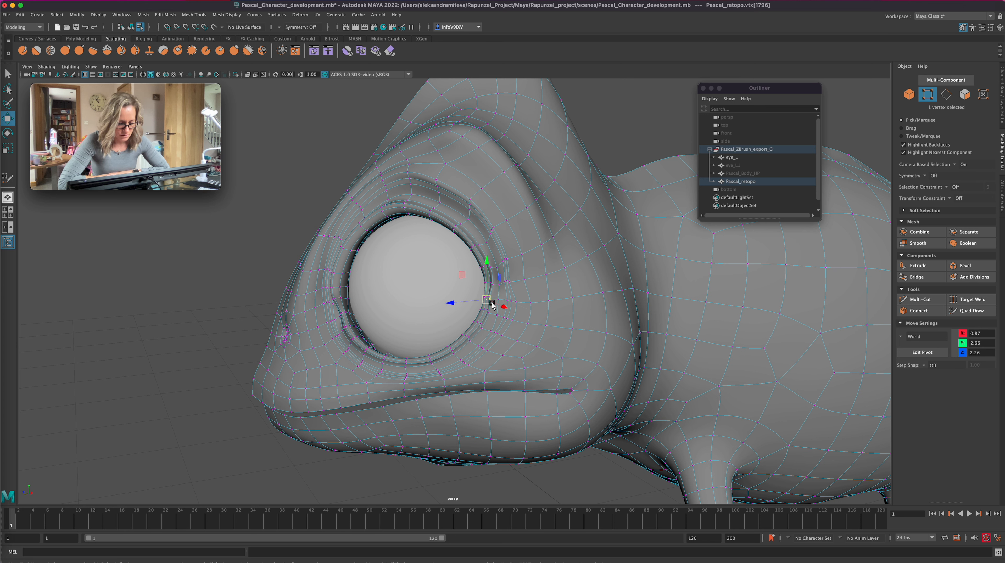
pyautogui.click(489, 314)
pyautogui.click(490, 298)
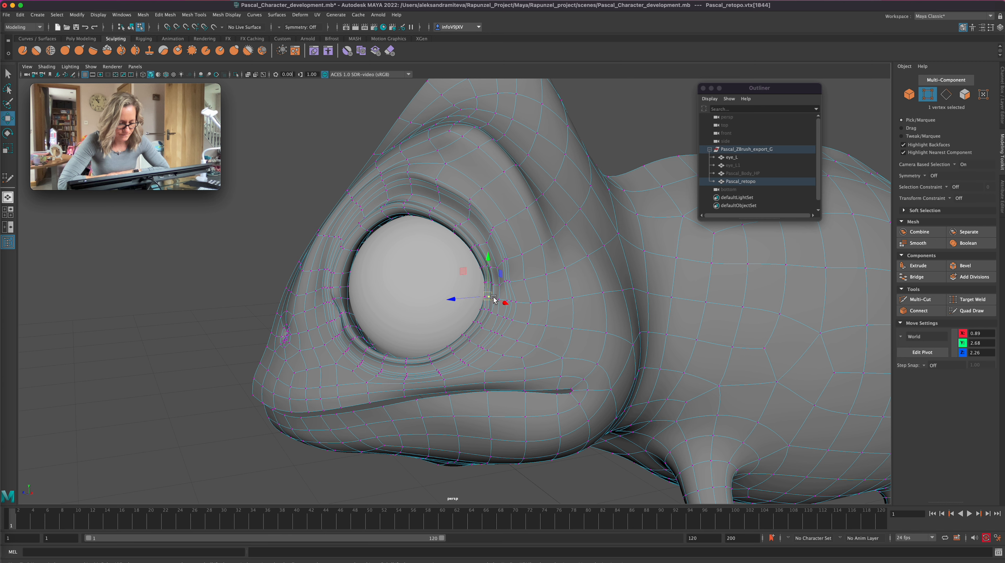
pyautogui.click(408, 474)
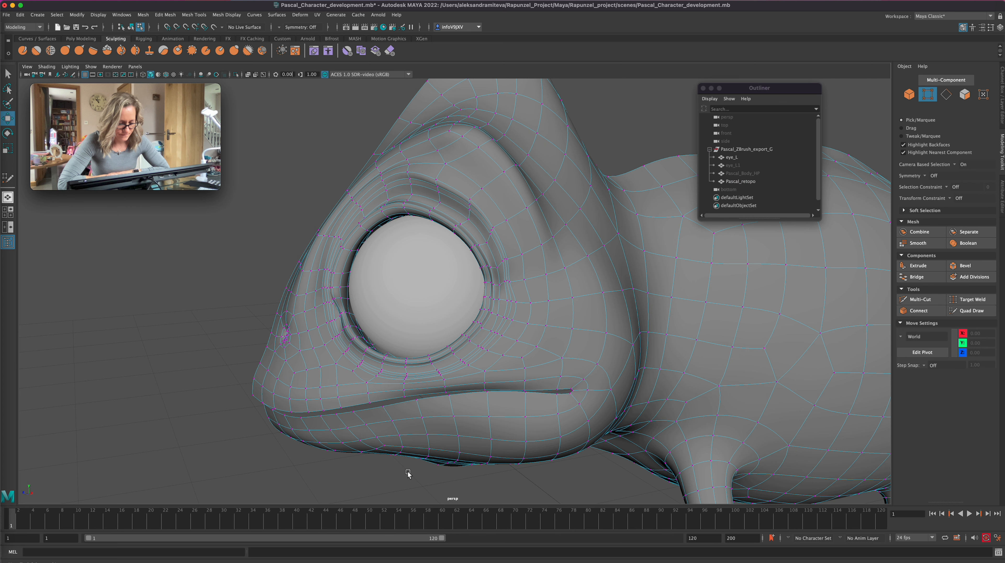
pyautogui.click(485, 297)
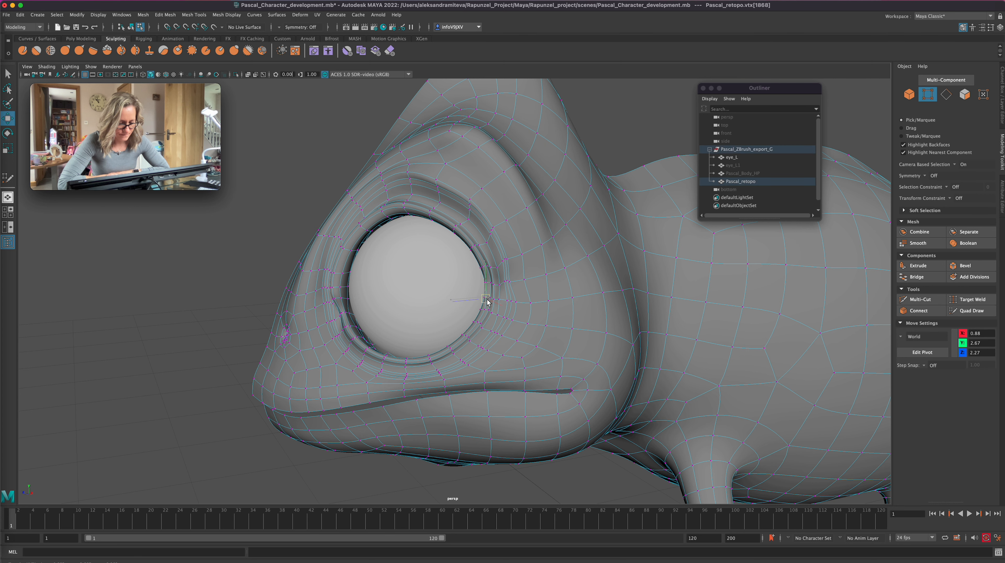
# Adjust the vertices of the upper lid fold from the rear eye corner up to the brow
pyautogui.keyDown('alt'); pyautogui.moveTo(462, 454); pyautogui.dragTo(436, 473); pyautogui.keyUp('alt')
pyautogui.click(450, 324)
pyautogui.click(449, 303)
pyautogui.click(437, 269)
pyautogui.moveTo(439, 266); pyautogui.dragTo(438, 266)
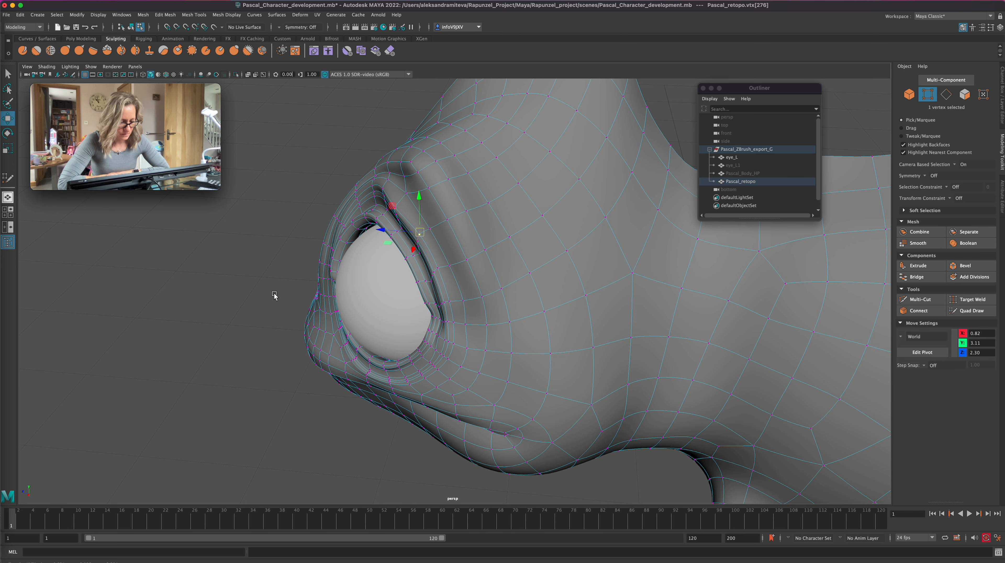
pyautogui.click(397, 204)
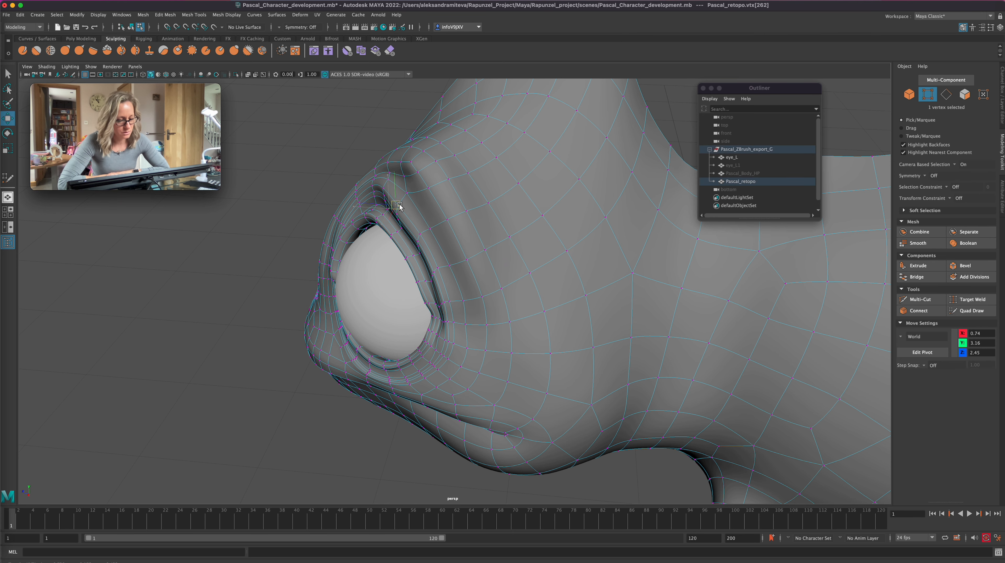
pyautogui.keyDown('alt'); pyautogui.moveTo(398, 206); pyautogui.dragTo(378, 421); pyautogui.keyUp('alt')
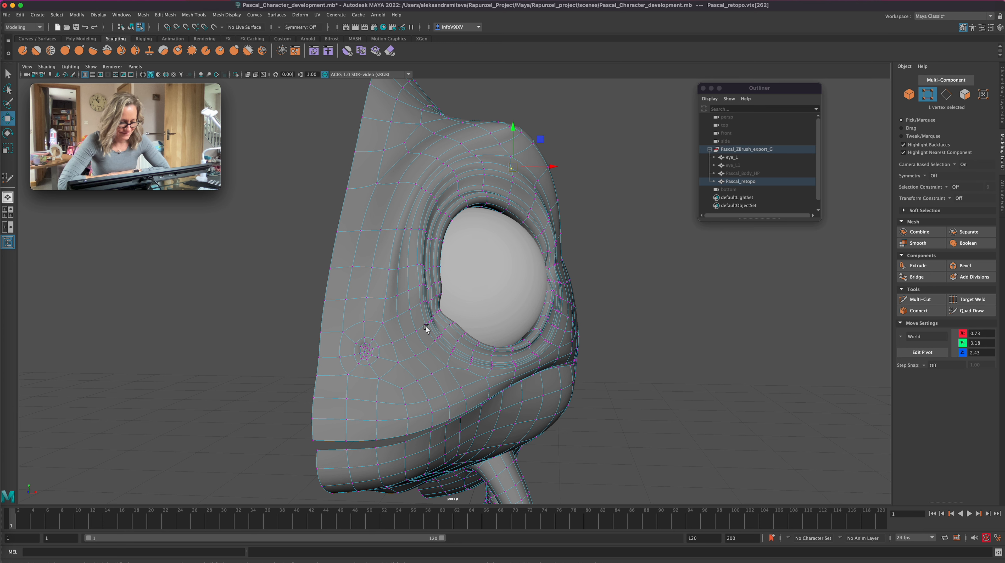
# Reposition the vertices between the front eye corner and the nostril to even out the edge flow
pyautogui.moveTo(427, 319)
pyautogui.mouseDown()
pyautogui.moveTo(432, 330)
pyautogui.moveTo(423, 324)
pyautogui.mouseUp()
pyautogui.click(414, 287)
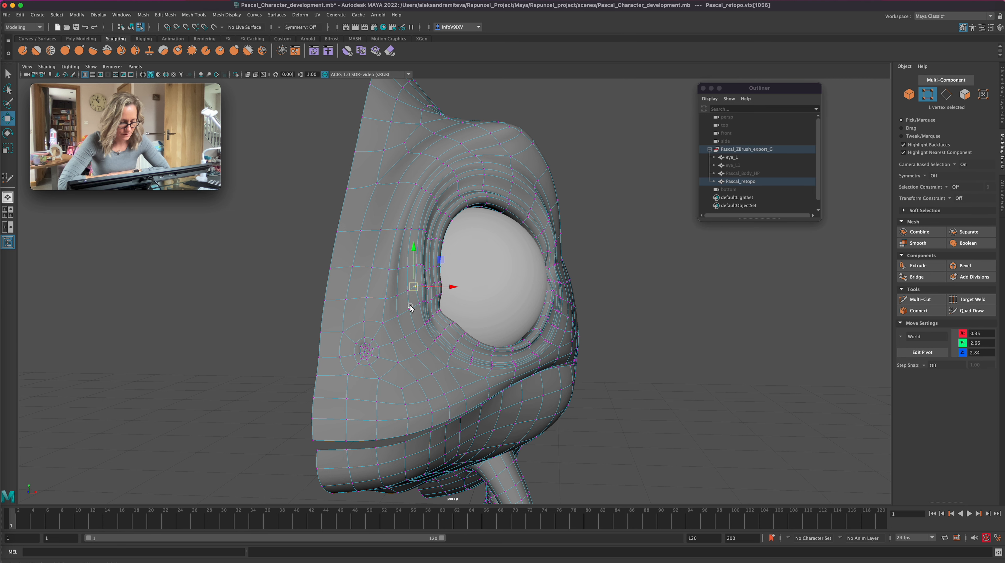
pyautogui.click(403, 294)
pyautogui.click(393, 317)
# Adjust single vertices on the snout ridge between the nostril and the brow
pyautogui.moveTo(655, 319)
pyautogui.keyDown('alt'); pyautogui.mouseDown()
pyautogui.moveTo(630, 319)
pyautogui.moveTo(637, 321)
pyautogui.mouseUp(); pyautogui.keyUp('alt')
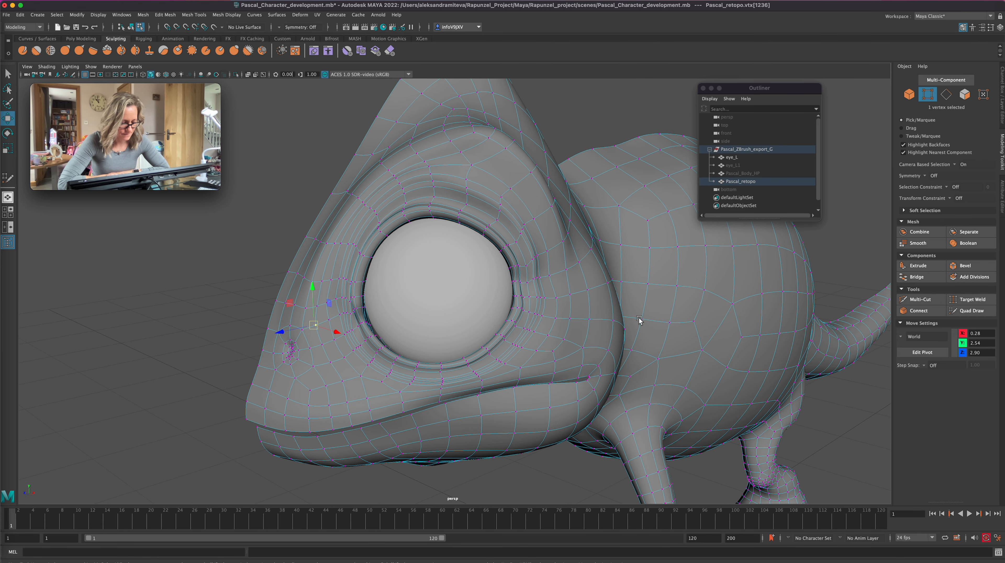
pyautogui.moveTo(283, 306); pyautogui.dragTo(302, 310)
pyautogui.click(267, 269)
pyautogui.click(284, 302)
# Undo the last vertex moves, shift the two snout ridge vertices to about X 0.12, Y 2.68, Z 2.88, and adjust their neighbours
pyautogui.keyDown('shift'); pyautogui.click(297, 272); pyautogui.keyUp('shift')
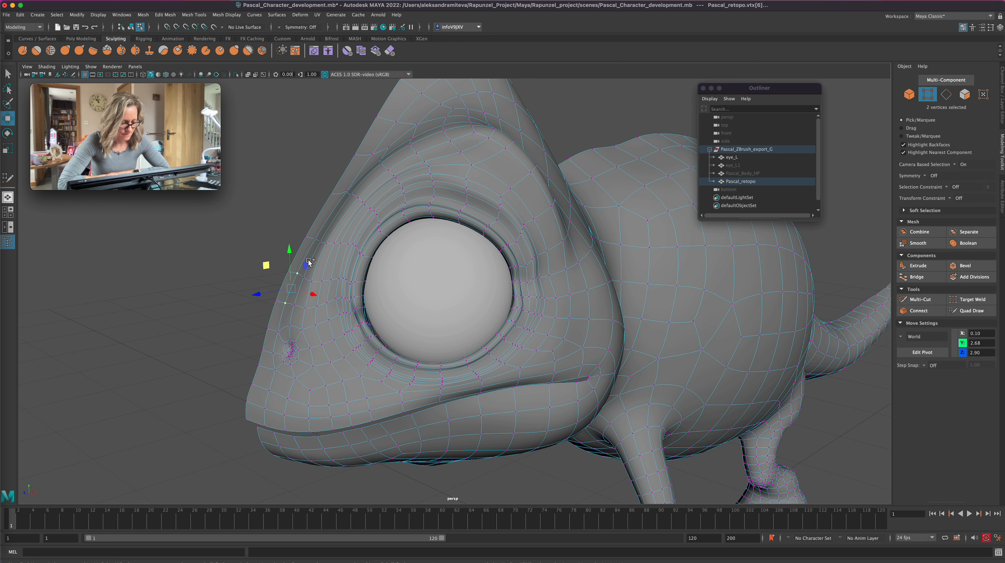
pyautogui.press('super+z')
pyautogui.press('super+z')
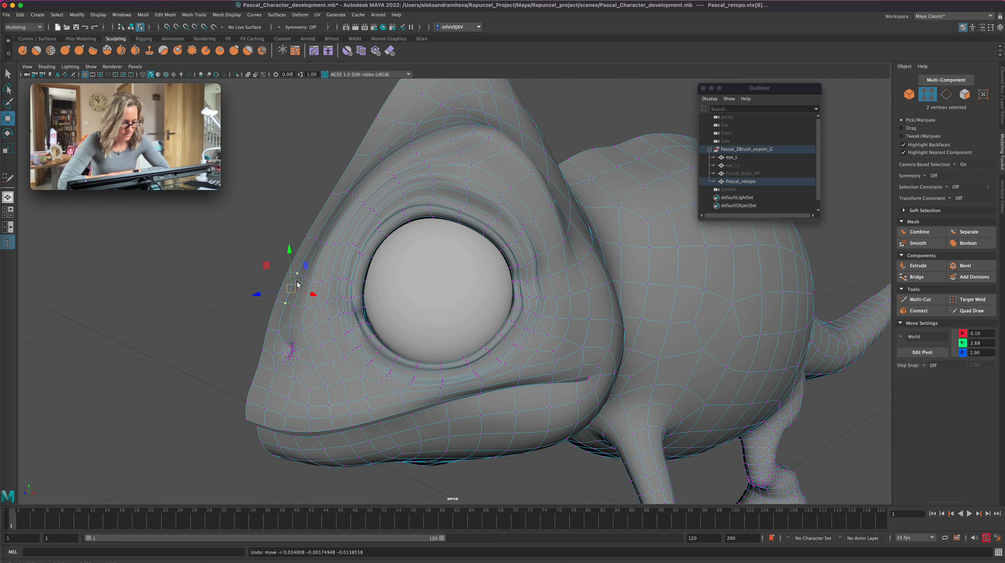
pyautogui.moveTo(292, 289); pyautogui.dragTo(292, 288)
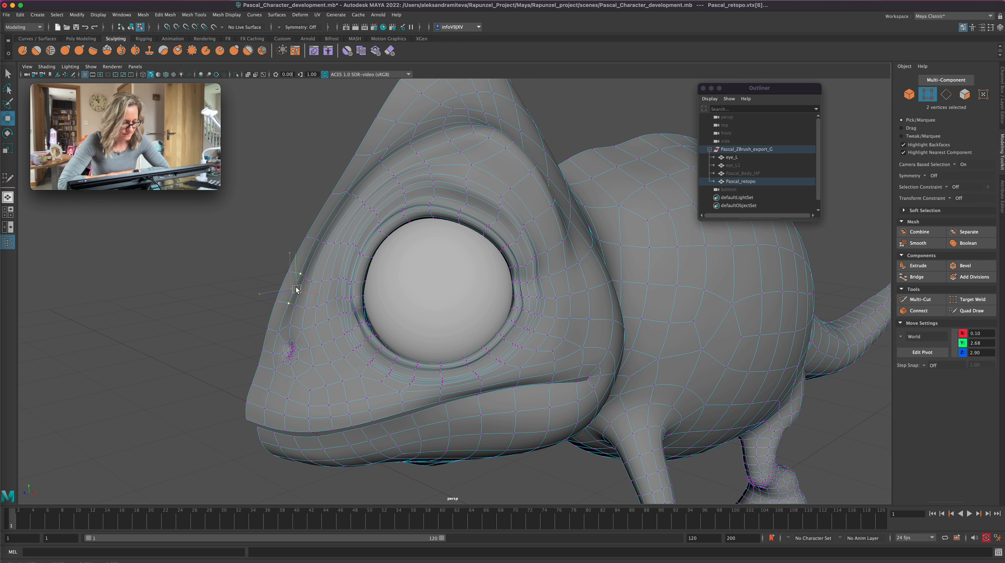
pyautogui.moveTo(255, 441)
pyautogui.keyDown('alt'); pyautogui.mouseDown()
pyautogui.moveTo(274, 433)
pyautogui.moveTo(251, 434)
pyautogui.mouseUp(); pyautogui.keyUp('alt')
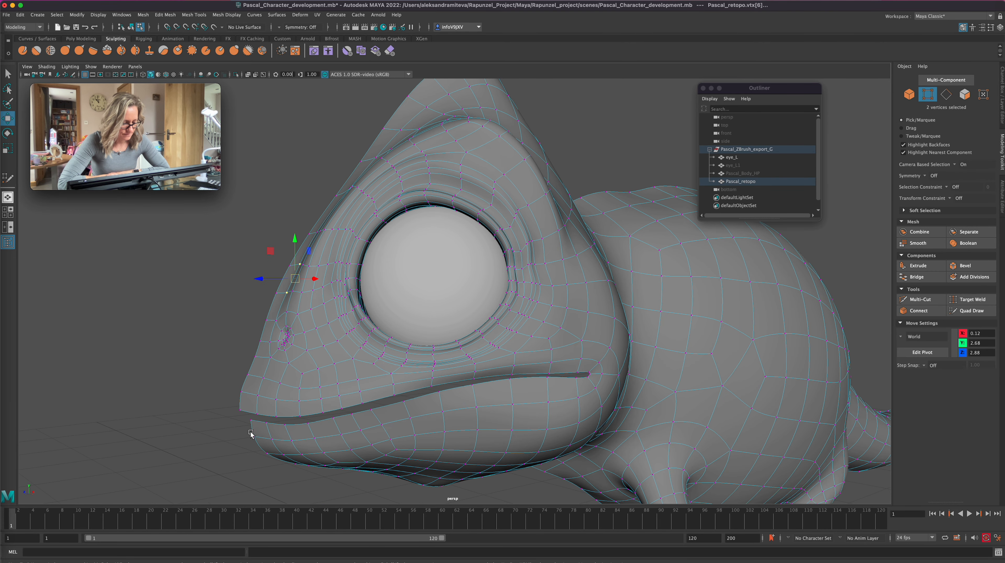
pyautogui.click(317, 233)
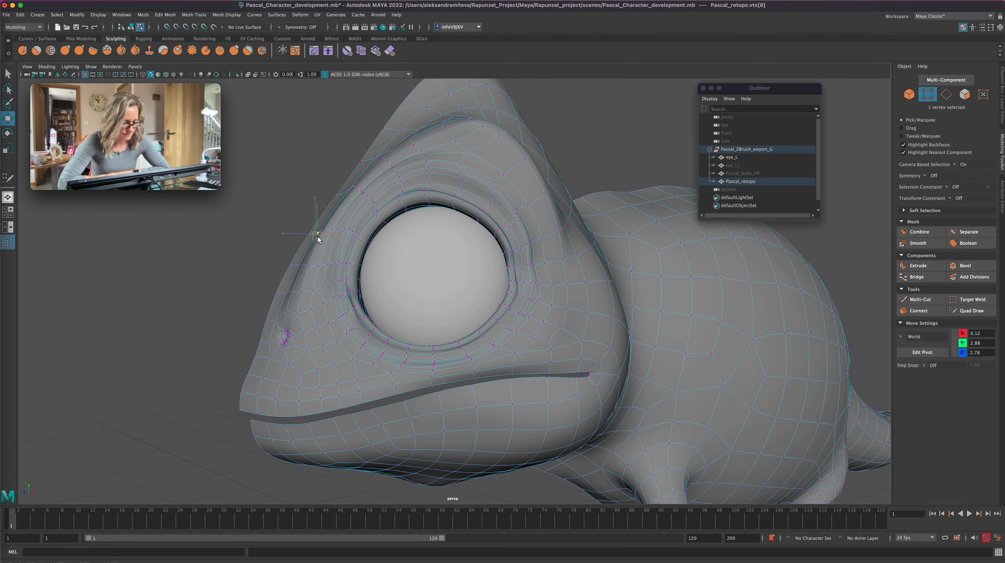
pyautogui.click(276, 322)
# Return to object mode, deselect the mesh and examine the shaded head and eyelids from the side and front
pyautogui.keyDown('alt'); pyautogui.moveTo(289, 472); pyautogui.dragTo(408, 345); pyautogui.keyUp('alt')
pyautogui.scroll(-6, 341, 477)
pyautogui.click(662, 375)
pyautogui.moveTo(662, 376)
pyautogui.keyDown('alt'); pyautogui.mouseDown()
pyautogui.moveTo(650, 402)
pyautogui.moveTo(633, 409)
pyautogui.moveTo(660, 389)
pyautogui.mouseUp(); pyautogui.keyUp('alt')
pyautogui.click(907, 95)
pyautogui.click(478, 433)
pyautogui.scroll(4, 472, 444)
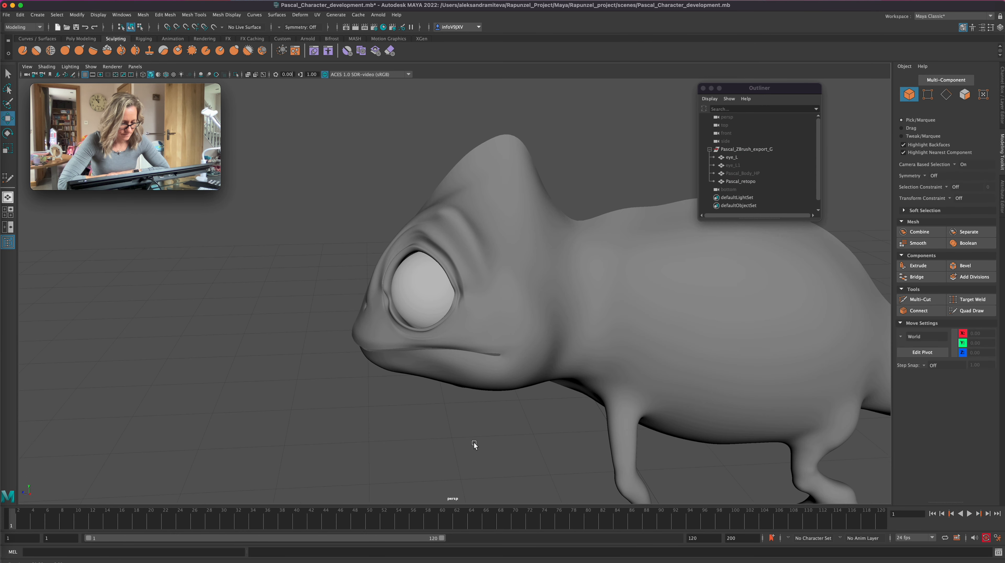
pyautogui.keyDown('alt'); pyautogui.moveTo(487, 444); pyautogui.dragTo(510, 424); pyautogui.keyUp('alt')
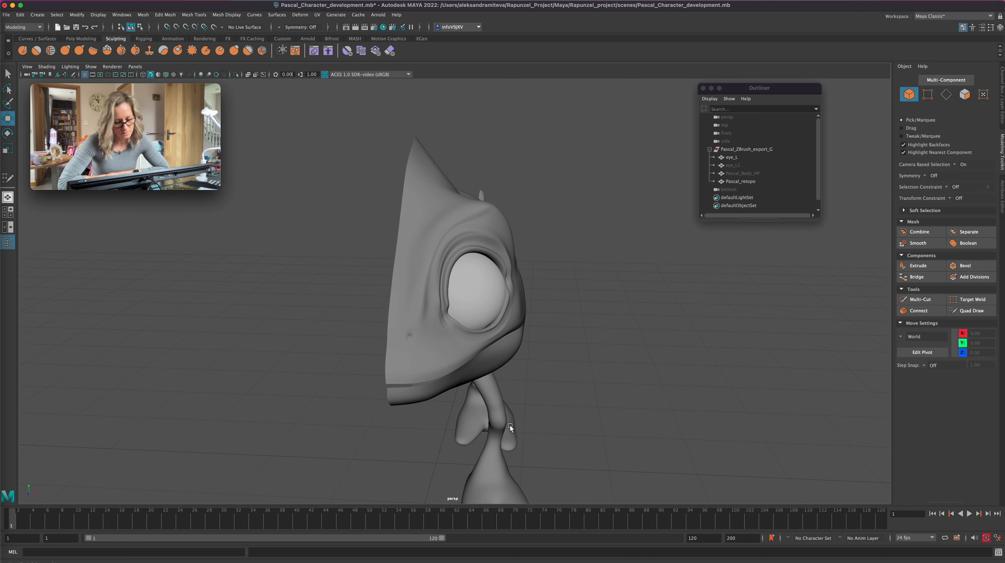
pyautogui.keyDown('alt'); pyautogui.moveTo(567, 385); pyautogui.dragTo(550, 383); pyautogui.keyUp('alt')
# Select the retopologized body mesh for vertex editing and nudge the vertices along the front and middle of the lower eyelid fold
pyautogui.click(502, 321)
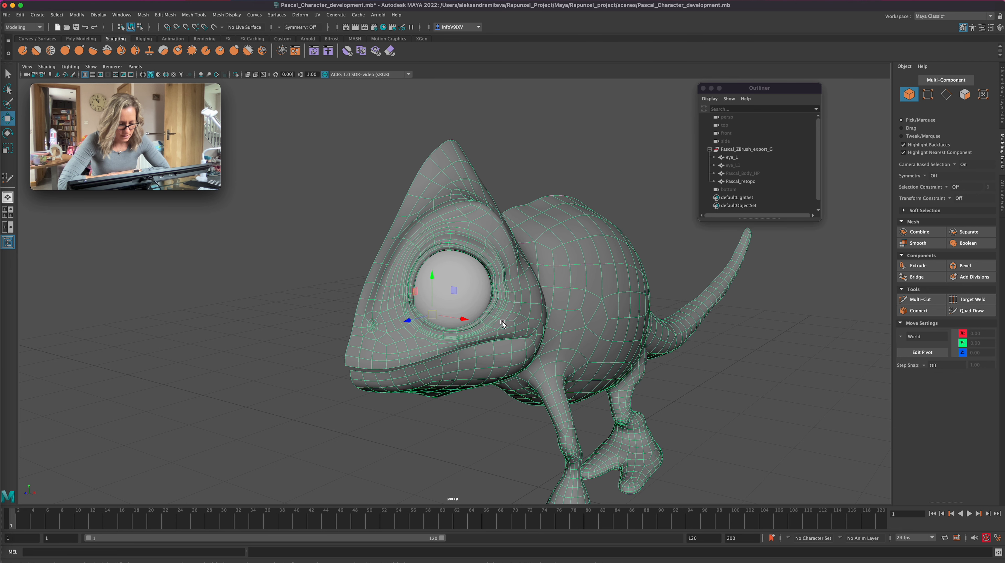
pyautogui.keyDown('alt'); pyautogui.moveTo(574, 332); pyautogui.dragTo(813, 296, button='right'); pyautogui.keyUp('alt')
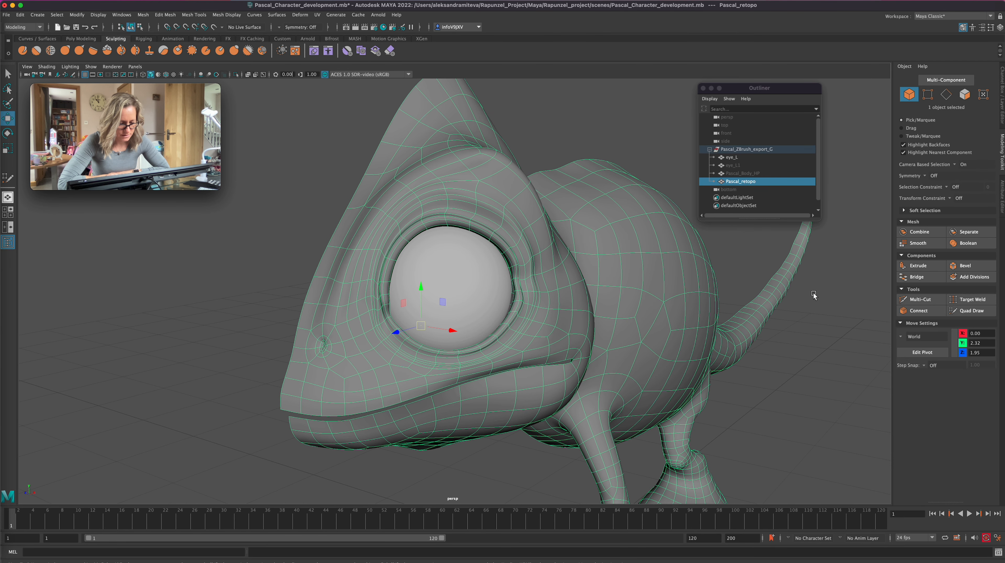
pyautogui.click(932, 95)
pyautogui.click(398, 347)
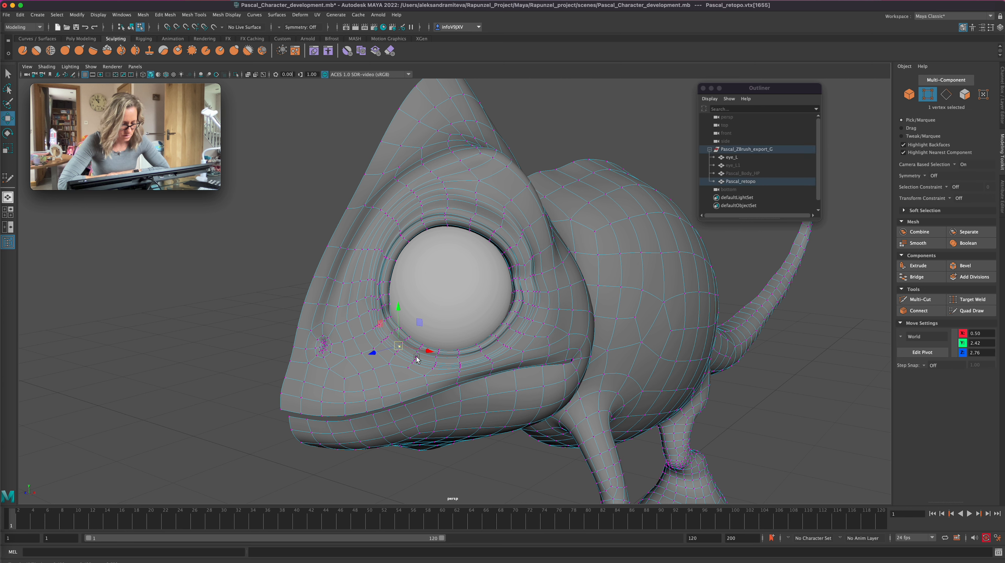
pyautogui.click(447, 364)
pyautogui.moveTo(448, 366); pyautogui.dragTo(457, 369, button='middle')
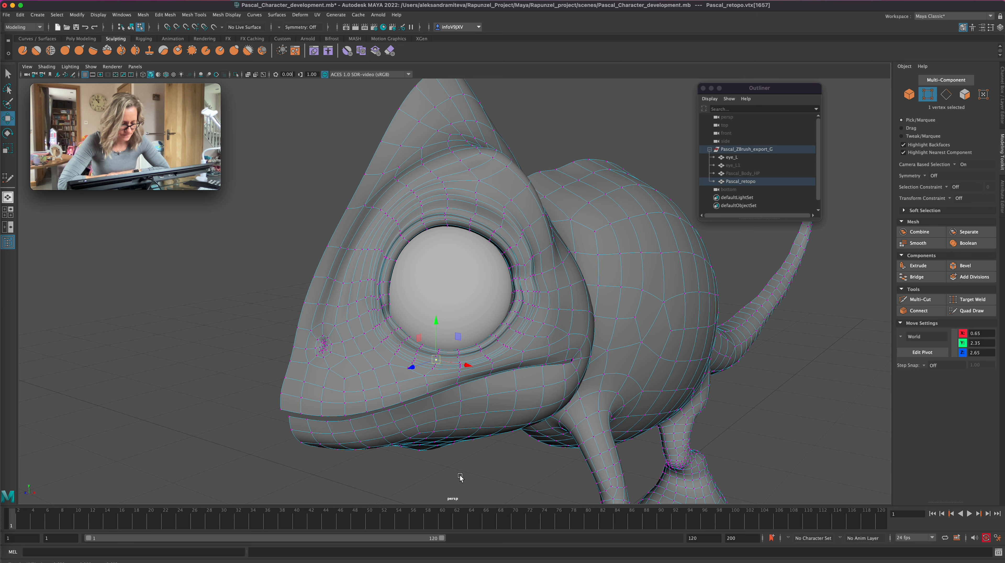
pyautogui.click(461, 478)
pyautogui.click(459, 360)
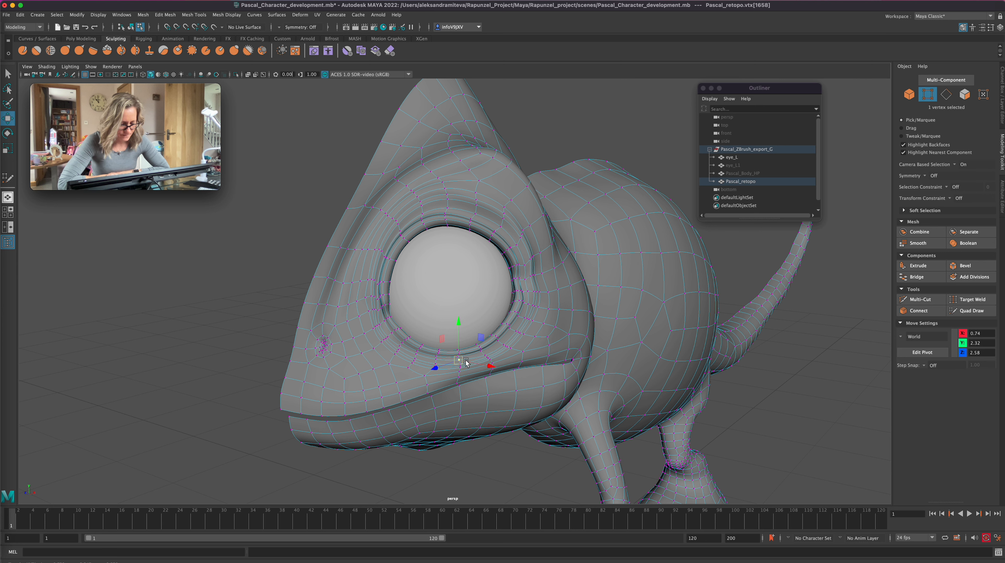
# Reposition the outer fold vertices one by one around the rear half of the lower eyelid, up toward the rear eye corner
pyautogui.click(486, 358)
pyautogui.click(504, 344)
pyautogui.click(514, 331)
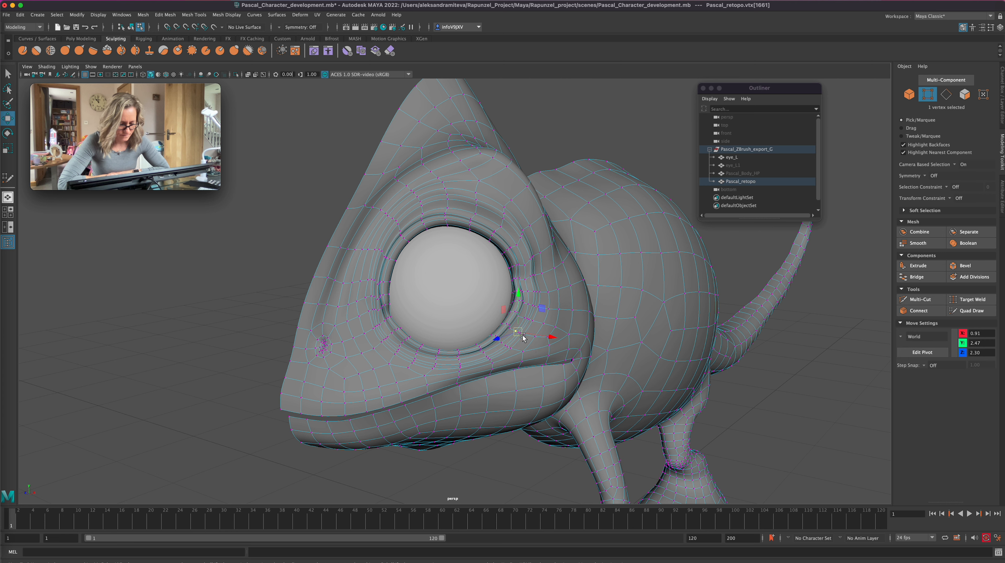
pyautogui.click(527, 319)
pyautogui.moveTo(527, 319); pyautogui.dragTo(521, 317)
pyautogui.click(537, 308)
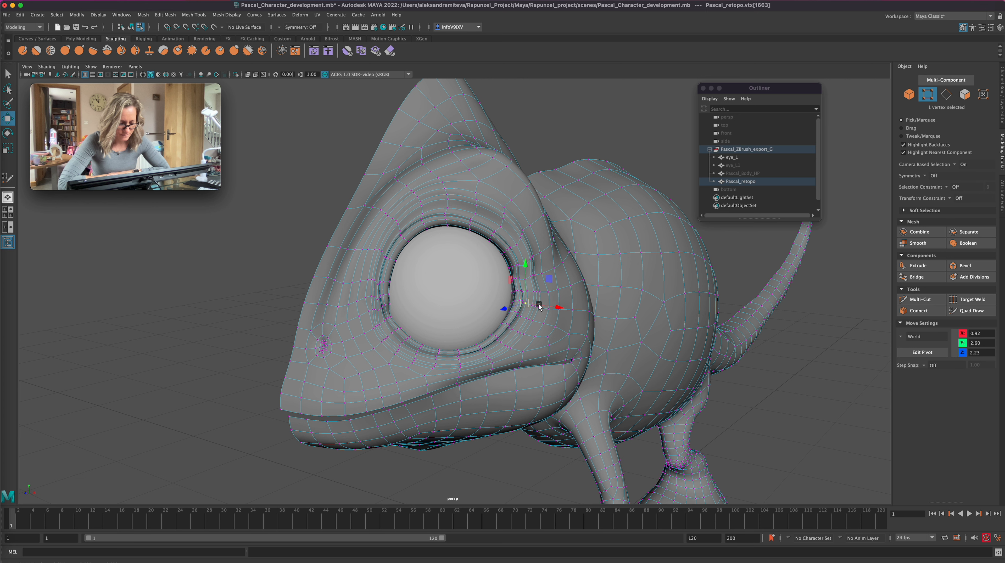
pyautogui.click(527, 291)
# Adjust the vertices at the rear eye corner, from the outer fold in to the lid edge, to tidy the crease
pyautogui.click(495, 457)
pyautogui.click(529, 279)
pyautogui.moveTo(528, 278); pyautogui.dragTo(531, 278)
pyautogui.keyDown('alt'); pyautogui.moveTo(515, 465); pyautogui.dragTo(505, 444); pyautogui.keyUp('alt')
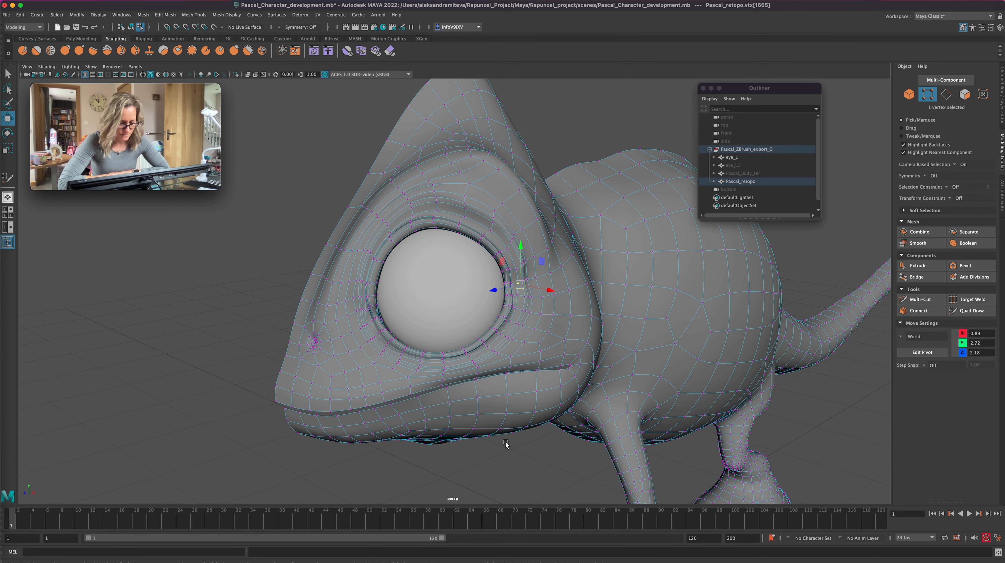
pyautogui.click(492, 454)
pyautogui.click(517, 283)
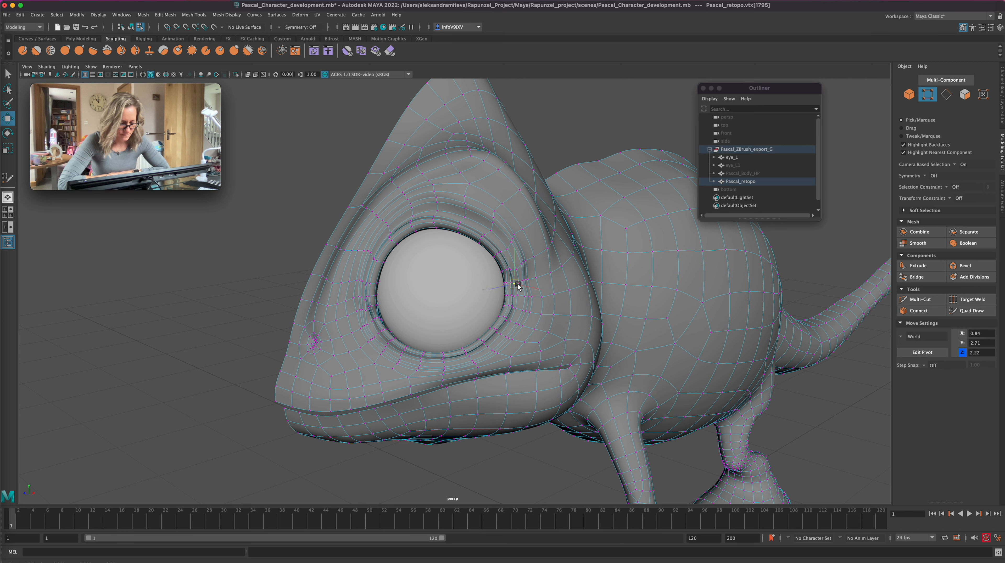
pyautogui.moveTo(519, 283); pyautogui.dragTo(514, 269)
pyautogui.click(507, 284)
pyautogui.moveTo(509, 285); pyautogui.dragTo(509, 286)
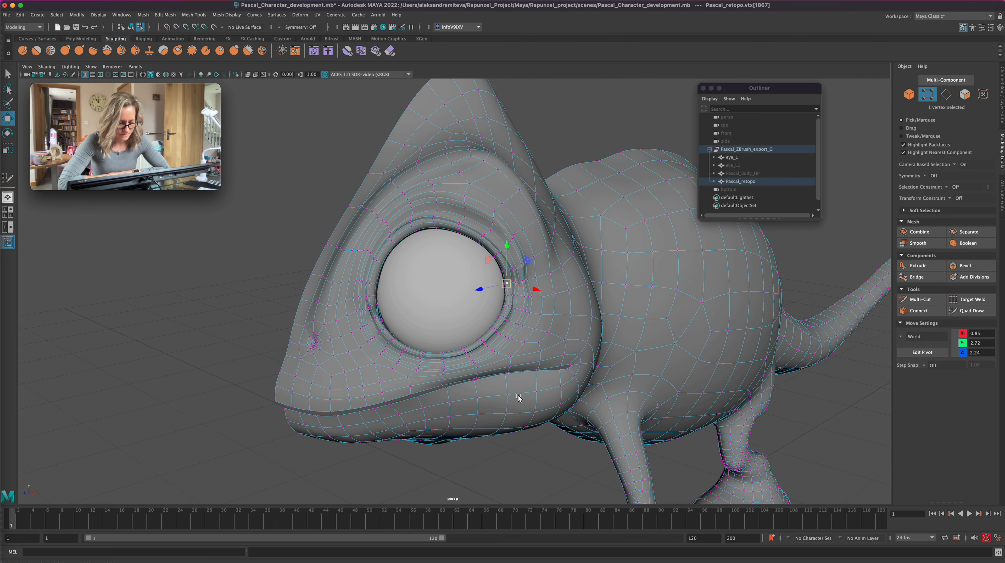
pyautogui.moveTo(518, 447)
pyautogui.keyDown('alt'); pyautogui.mouseDown()
pyautogui.moveTo(484, 456)
pyautogui.moveTo(528, 454)
pyautogui.moveTo(523, 444)
pyautogui.mouseUp(); pyautogui.keyUp('alt')
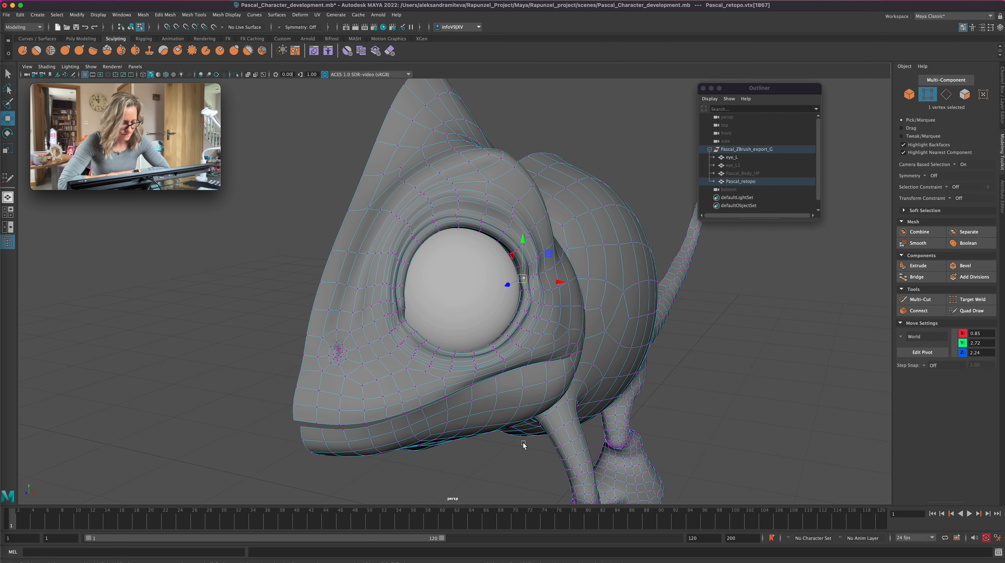
# Turn off the smooth mesh preview and even out the vertices just below the front eye corner
pyautogui.press('1')
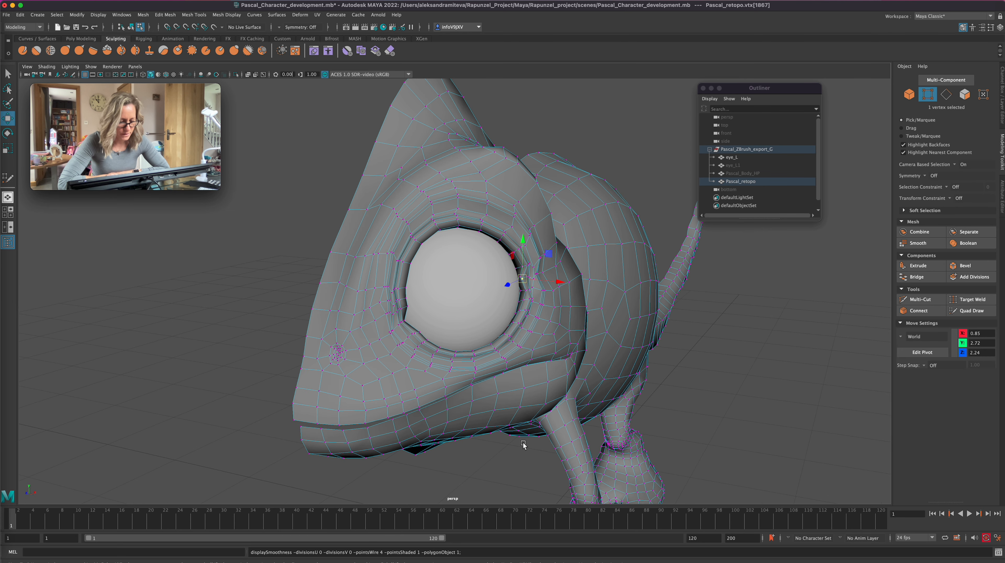
pyautogui.keyDown('alt'); pyautogui.moveTo(523, 445); pyautogui.dragTo(458, 442); pyautogui.keyUp('alt')
pyautogui.keyDown('alt'); pyautogui.moveTo(494, 368); pyautogui.dragTo(826, 278, button='right'); pyautogui.keyUp('alt')
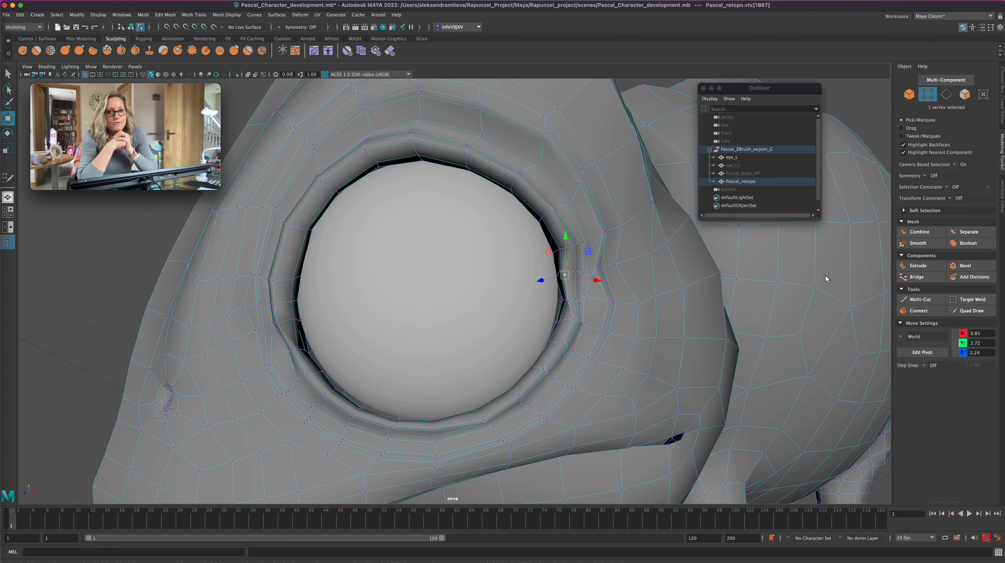
pyautogui.click(265, 370)
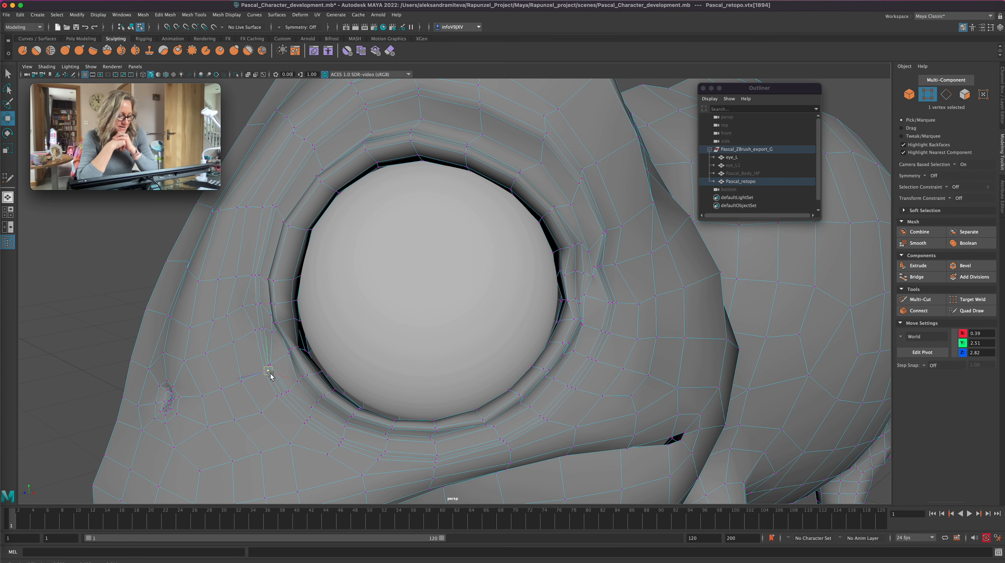
pyautogui.click(294, 423)
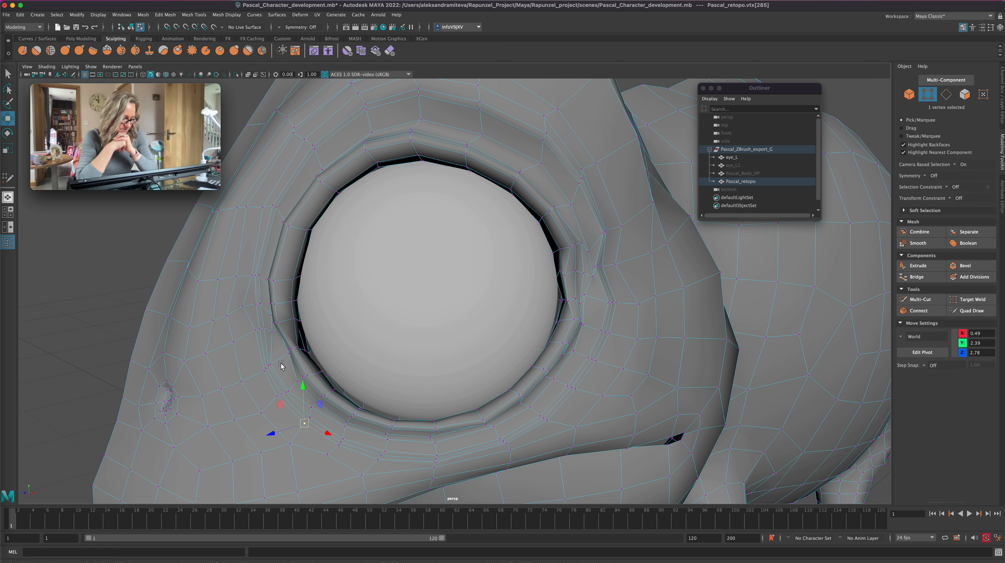
pyautogui.click(273, 365)
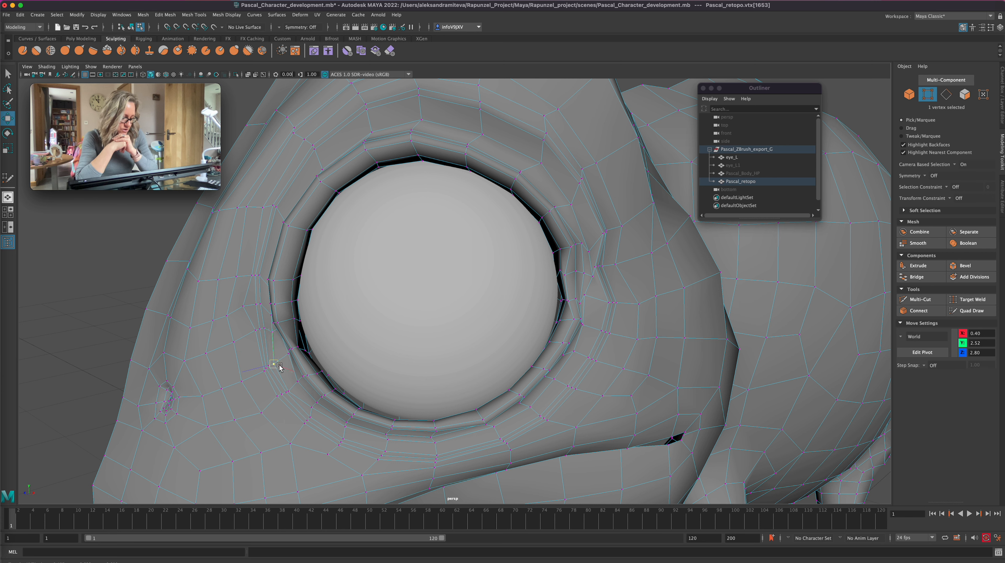
pyautogui.click(291, 388)
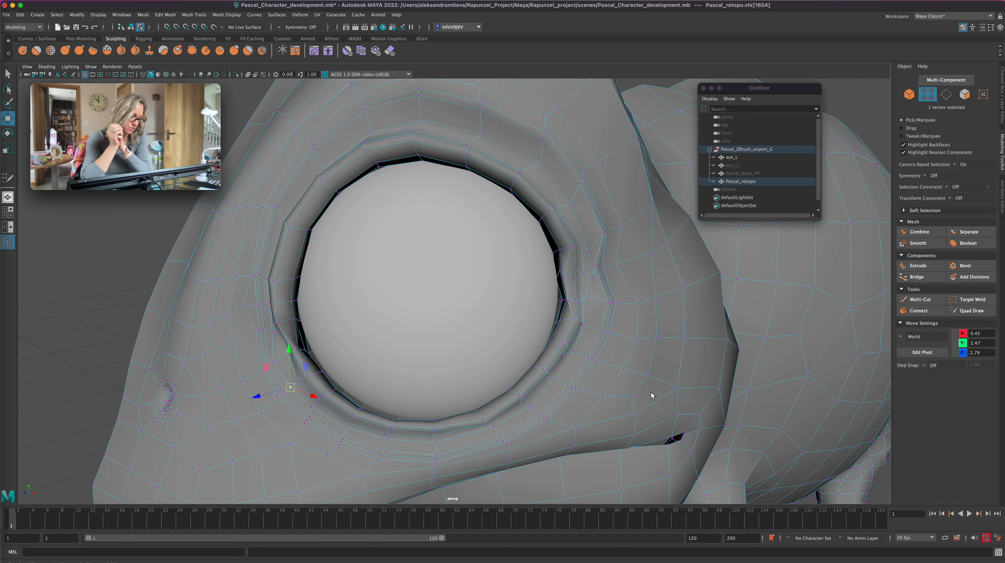
# Nudge the vertices along the lower eyelid rim so its loop follows the eyeball evenly toward the rear
pyautogui.keyDown('alt'); pyautogui.moveTo(546, 445); pyautogui.dragTo(547, 454); pyautogui.keyUp('alt')
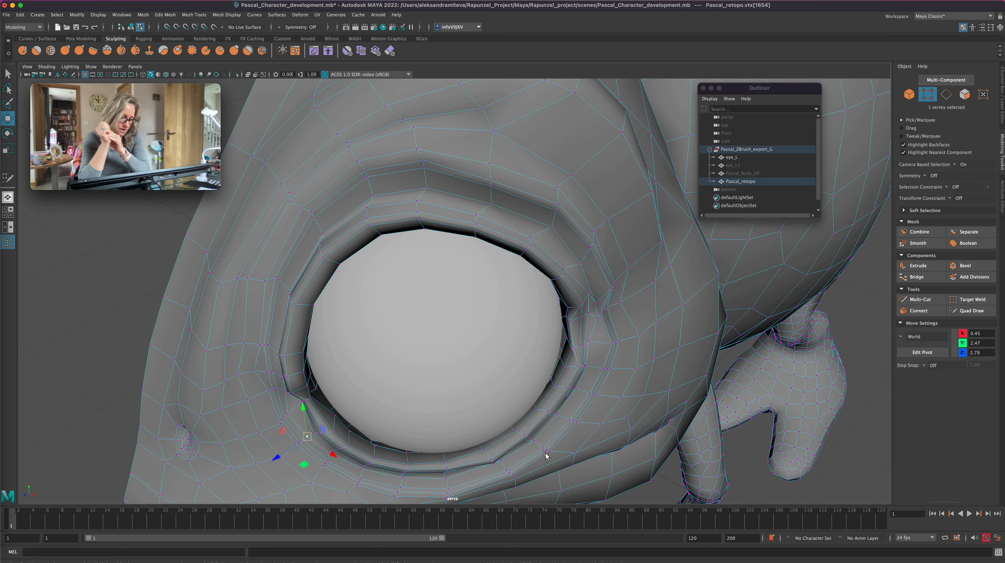
pyautogui.click(495, 462)
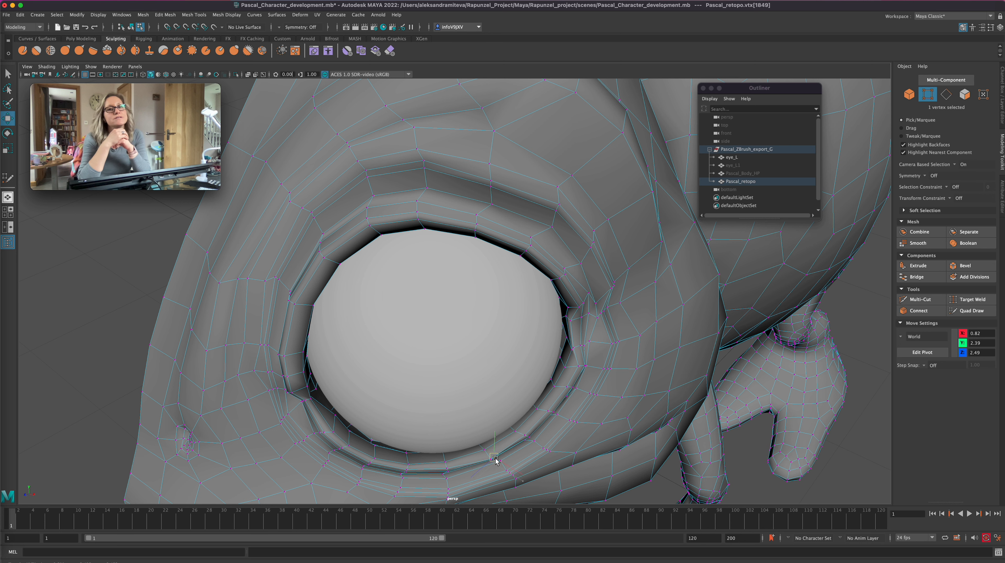
pyautogui.click(444, 472)
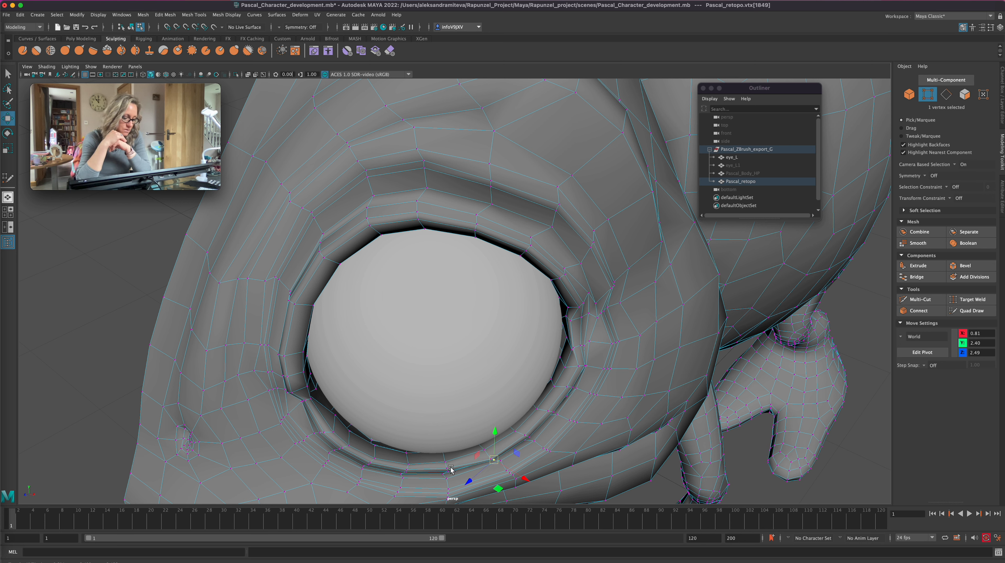
pyautogui.click(400, 474)
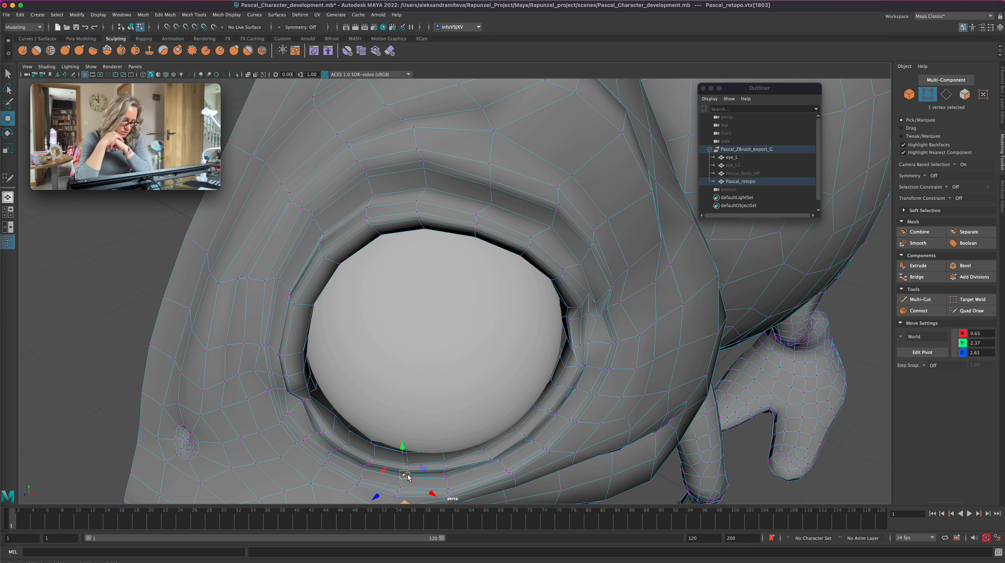
pyautogui.click(491, 459)
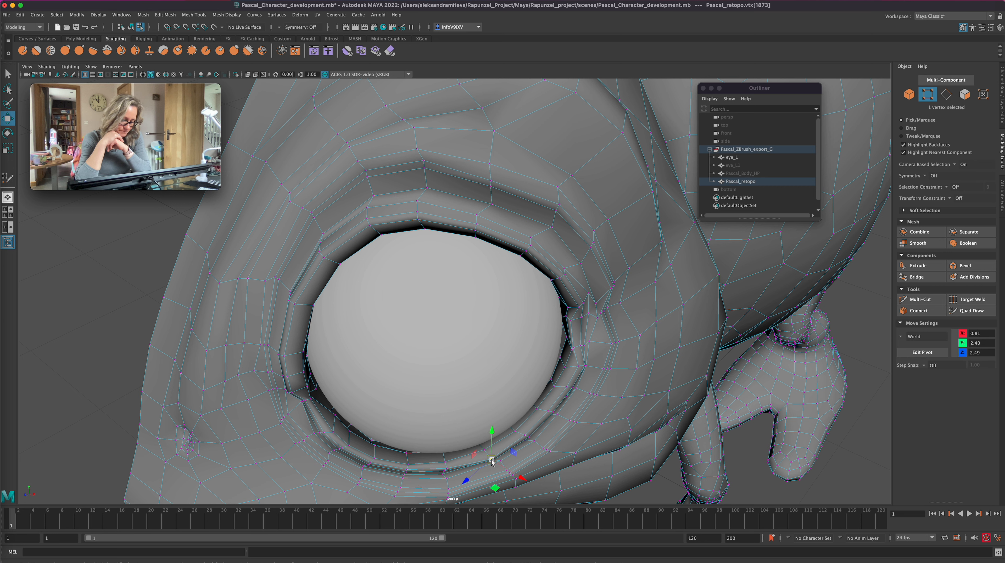
pyautogui.moveTo(491, 460); pyautogui.dragTo(490, 456)
pyautogui.click(529, 442)
pyautogui.moveTo(530, 443); pyautogui.dragTo(529, 441)
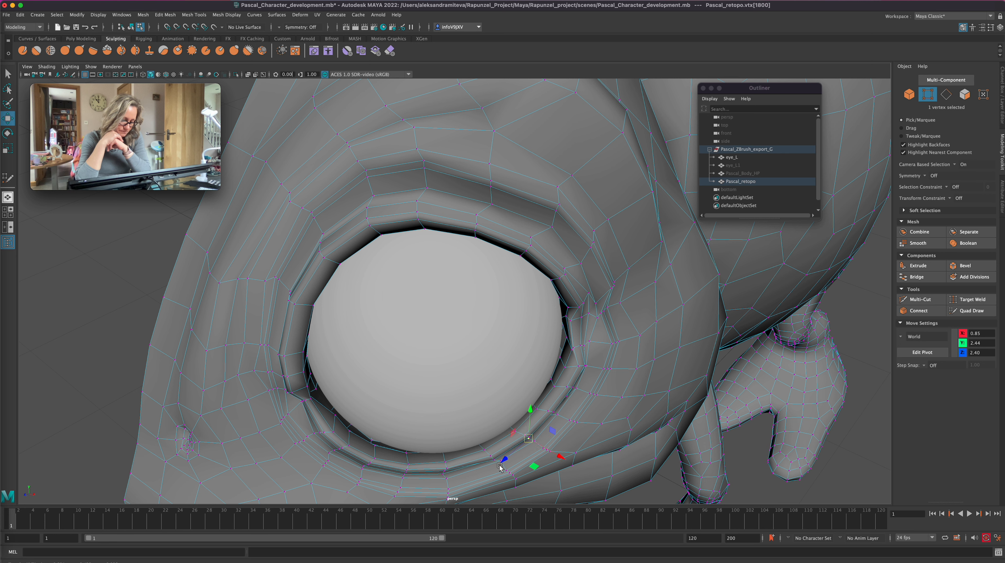
# Adjust the spacing between the rim and fold vertices beneath the rear part of the lower eyelid
pyautogui.click(504, 465)
pyautogui.click(496, 468)
pyautogui.moveTo(495, 471); pyautogui.dragTo(495, 472)
pyautogui.keyDown('alt'); pyautogui.moveTo(600, 407); pyautogui.dragTo(577, 295, button='middle'); pyautogui.keyUp('alt')
pyautogui.keyDown('alt'); pyautogui.moveTo(552, 443); pyautogui.dragTo(539, 414); pyautogui.keyUp('alt')
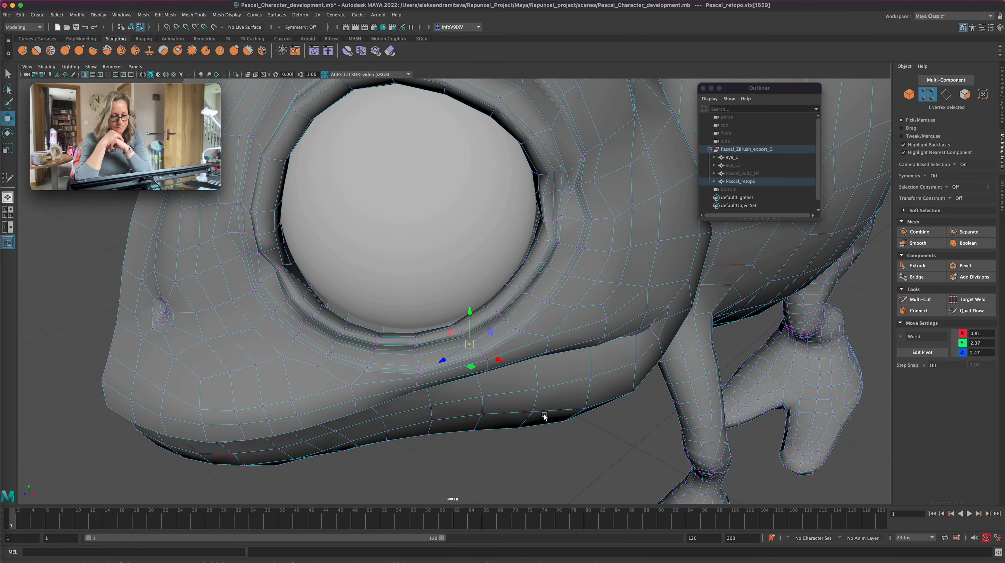
pyautogui.click(463, 338)
pyautogui.moveTo(467, 342); pyautogui.dragTo(468, 344)
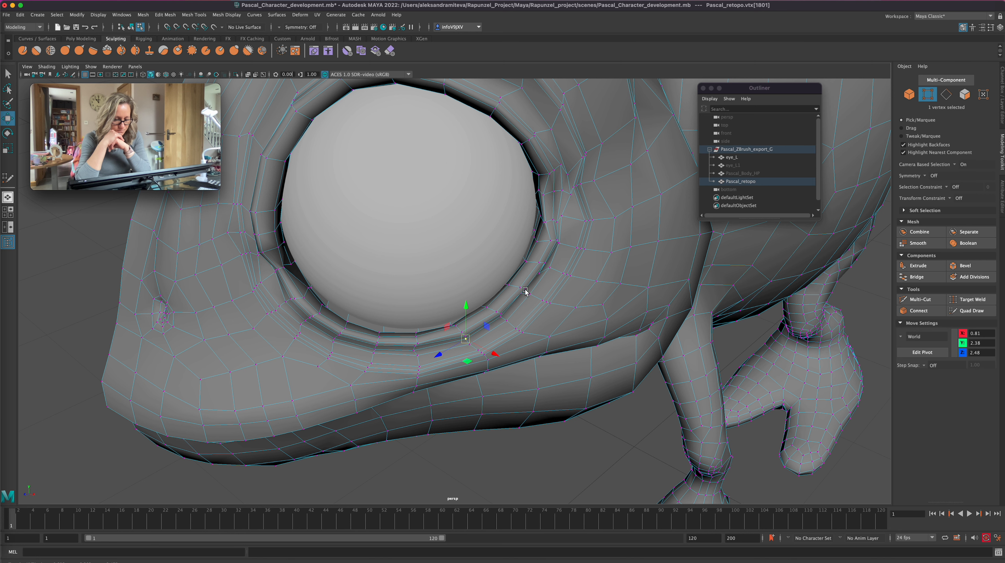
# Shift the vertices on the rear lower eyelid up to the eye corner to smooth the curve of the fold
pyautogui.keyDown('alt'); pyautogui.moveTo(500, 455); pyautogui.dragTo(499, 442); pyautogui.keyUp('alt')
pyautogui.click(513, 277)
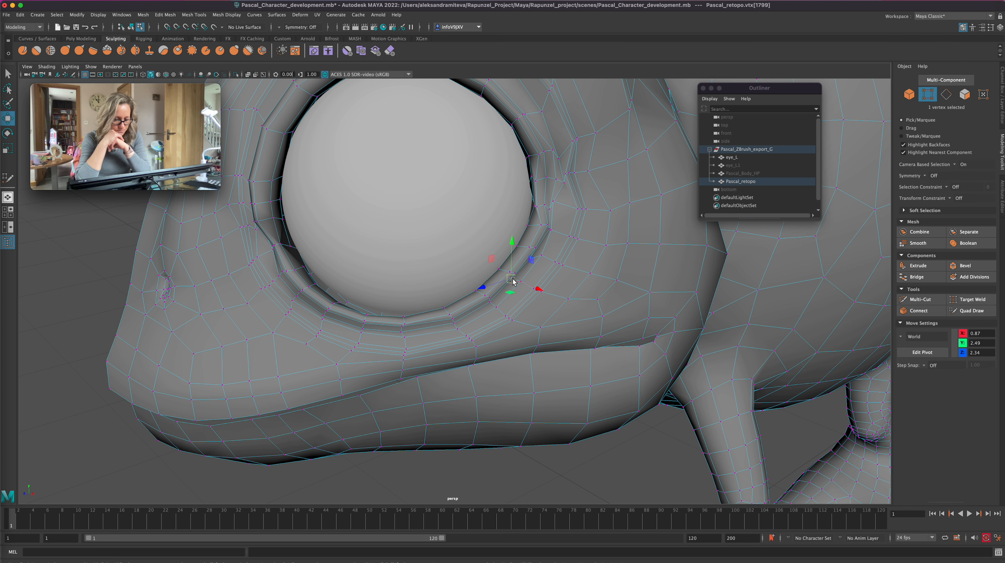
pyautogui.click(541, 258)
pyautogui.moveTo(540, 262); pyautogui.dragTo(539, 261)
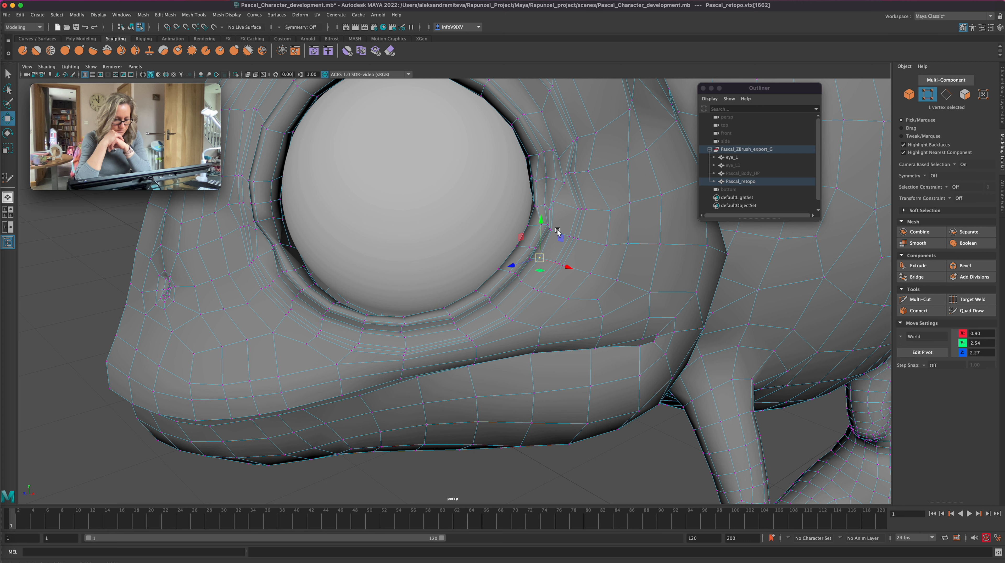
pyautogui.click(557, 204)
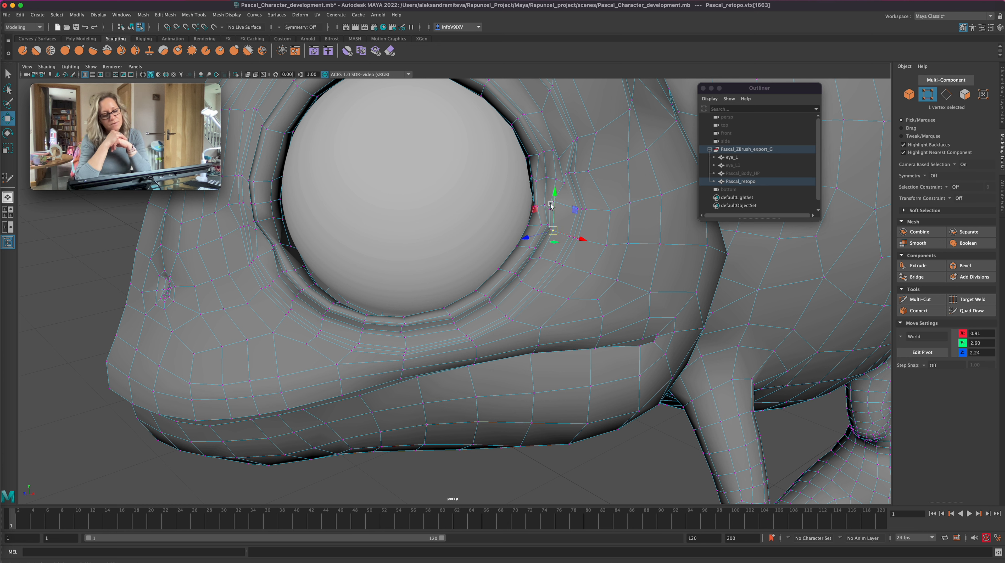
pyautogui.click(548, 204)
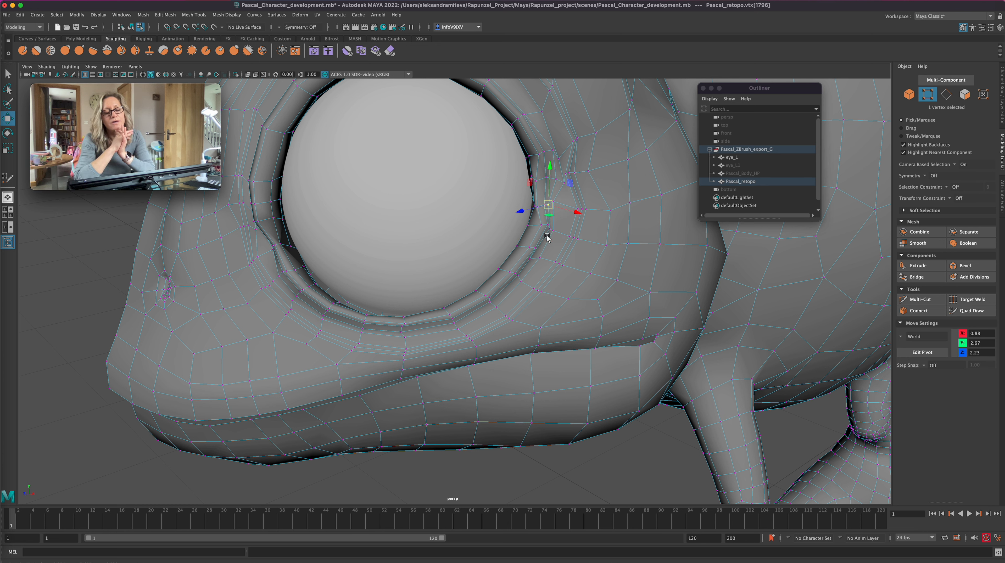
# Fine-tune the inner rim vertices of the rear lower eyelid up to the rear eye corner
pyautogui.click(530, 251)
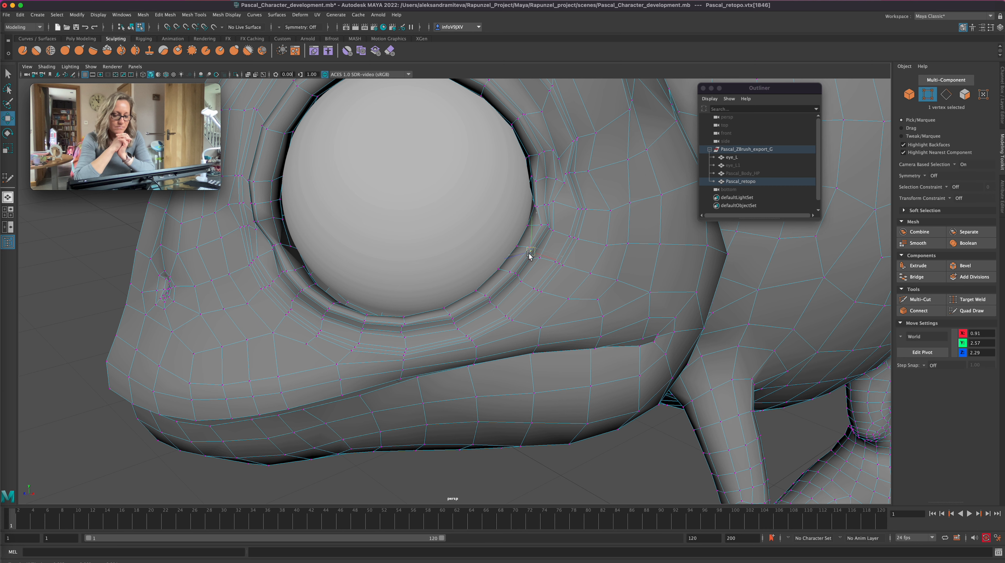
pyautogui.click(529, 259)
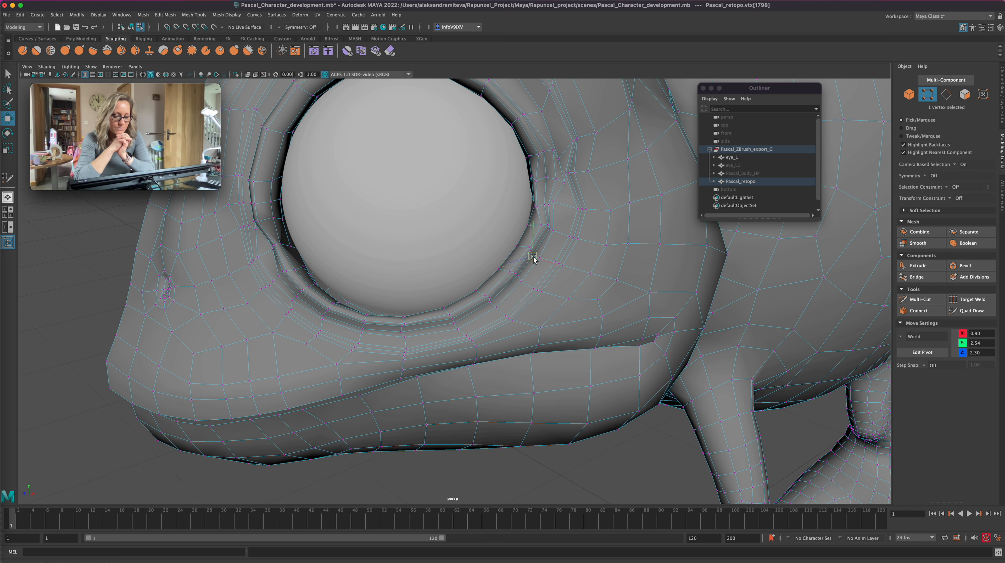
pyautogui.click(547, 226)
pyautogui.click(539, 205)
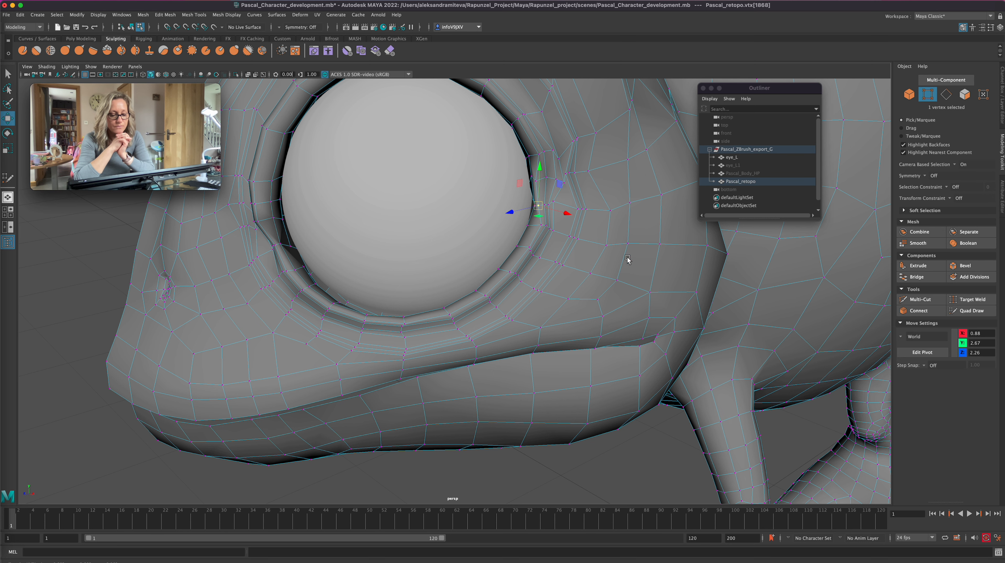
# Restore the smooth mesh preview, return to object mode, deselect the mesh and examine the shaded eyelids from several angles
pyautogui.press('3')
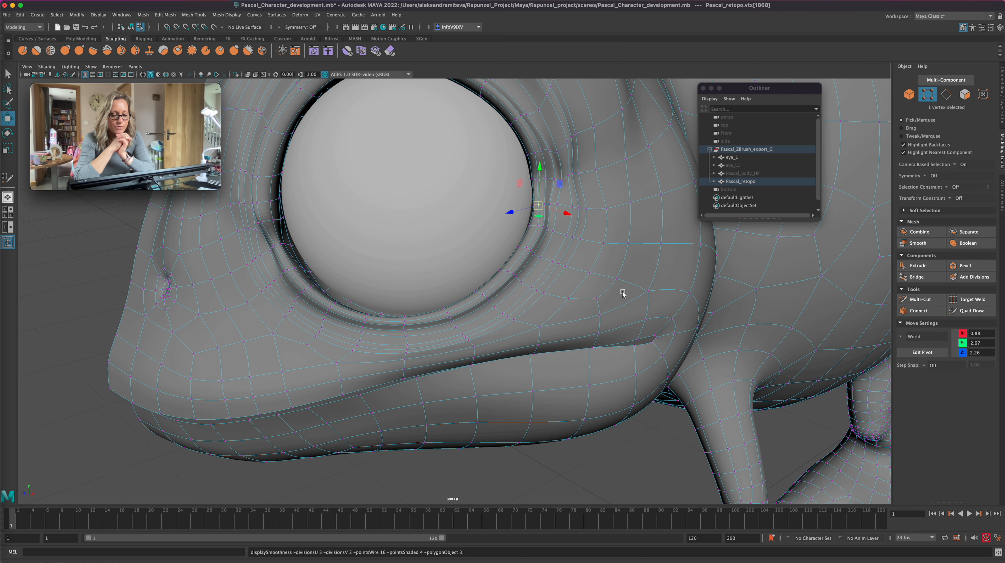
pyautogui.keyDown('alt'); pyautogui.moveTo(648, 373); pyautogui.dragTo(472, 367, button='right'); pyautogui.keyUp('alt')
pyautogui.click(533, 426)
pyautogui.keyDown('alt'); pyautogui.moveTo(534, 426); pyautogui.dragTo(502, 370); pyautogui.keyUp('alt')
pyautogui.click(908, 95)
pyautogui.click(724, 342)
pyautogui.keyDown('alt'); pyautogui.moveTo(727, 390); pyautogui.dragTo(723, 393); pyautogui.keyUp('alt')
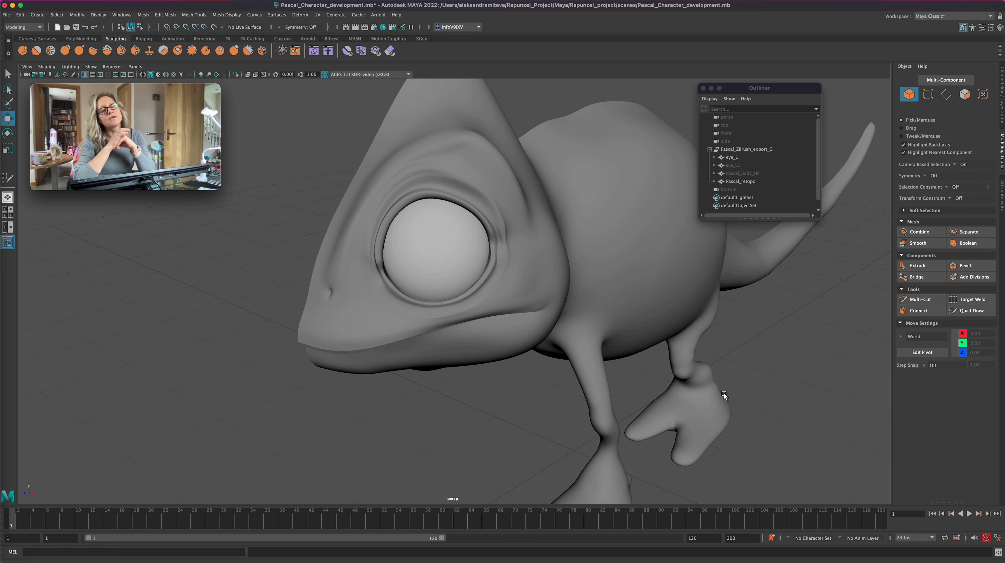
pyautogui.keyDown('alt'); pyautogui.moveTo(723, 391); pyautogui.dragTo(608, 384); pyautogui.keyUp('alt')
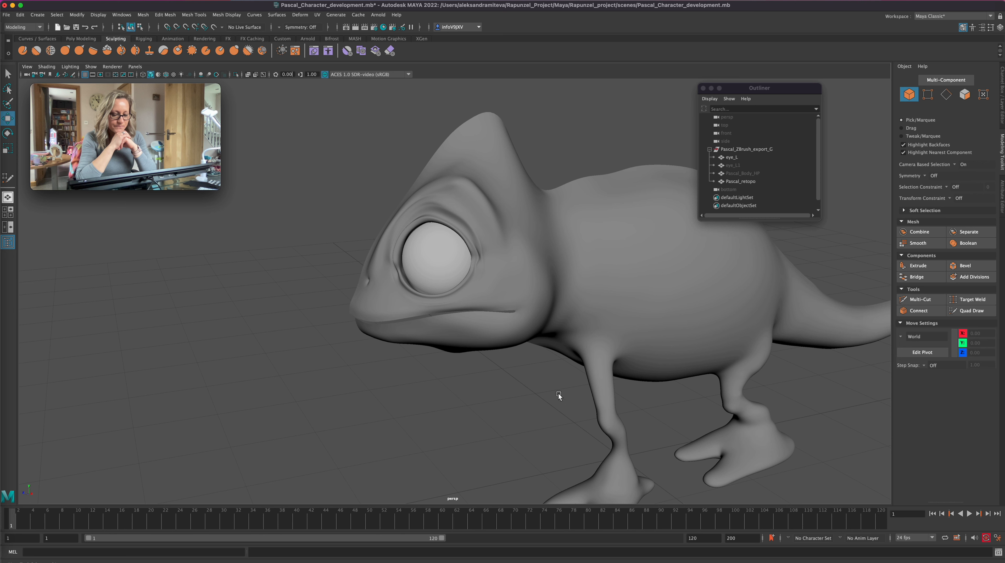
# Raise the vertices just beneath the middle of the lower eyelid slightly, working on the unsmoothed mesh
pyautogui.click(465, 302)
pyautogui.keyDown('alt'); pyautogui.moveTo(557, 347); pyautogui.dragTo(765, 307, button='right'); pyautogui.keyUp('alt')
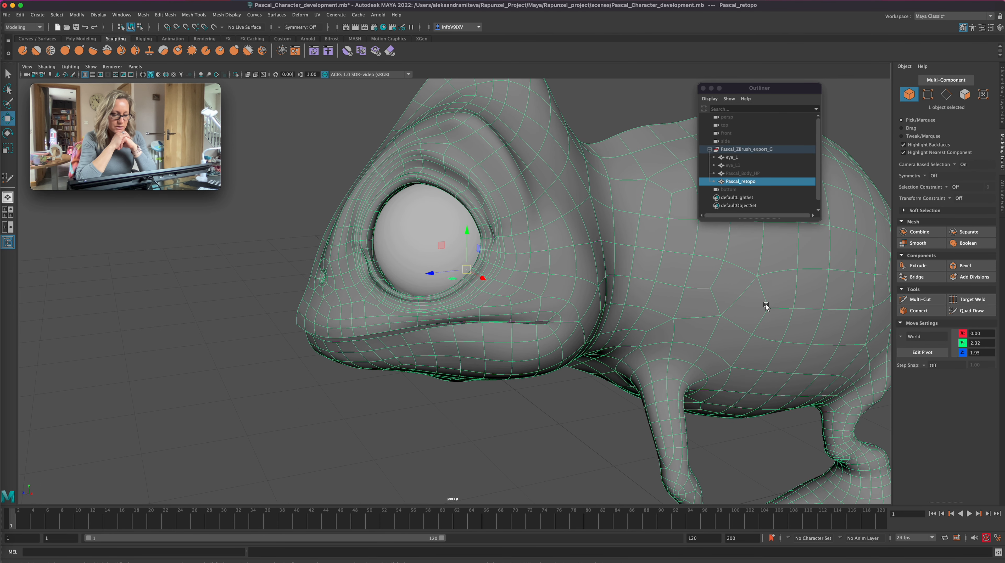
pyautogui.click(926, 95)
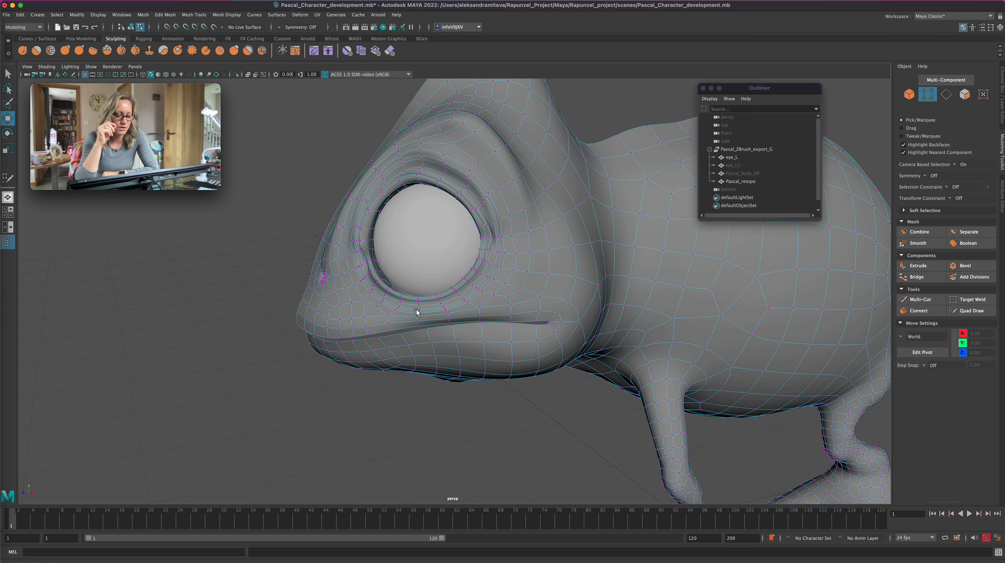
pyautogui.moveTo(422, 320); pyautogui.dragTo(467, 304)
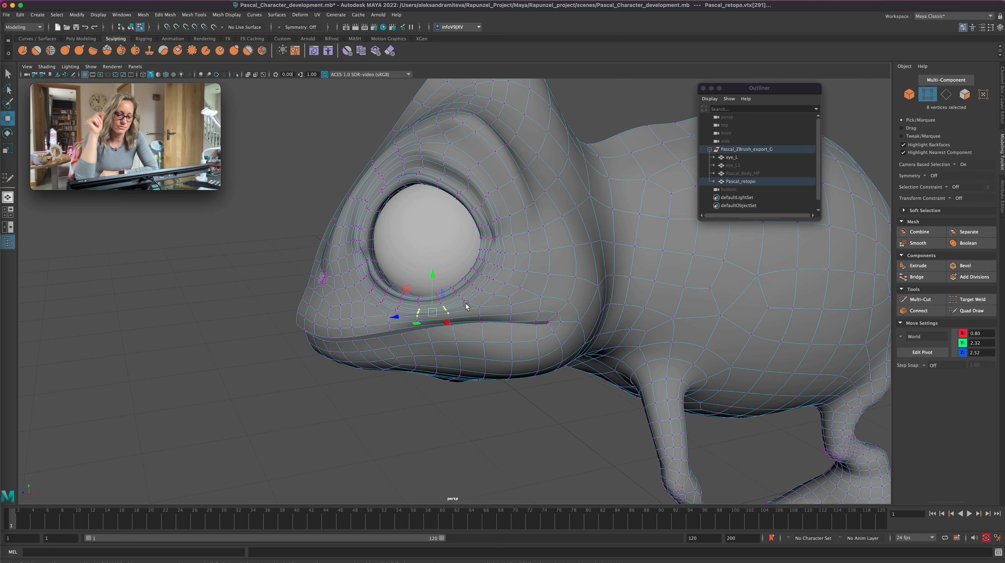
pyautogui.press('1')
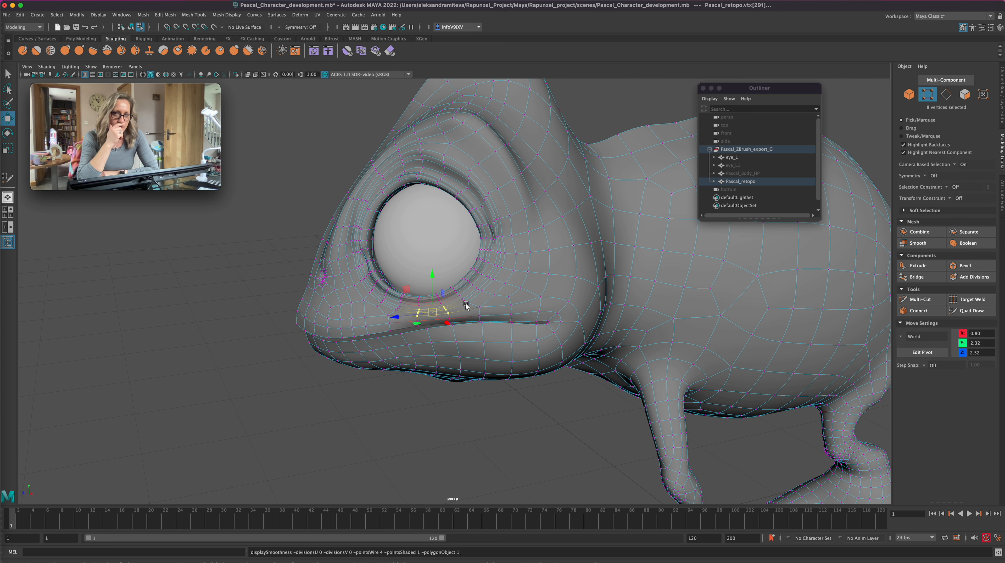
pyautogui.moveTo(432, 274); pyautogui.dragTo(432, 274)
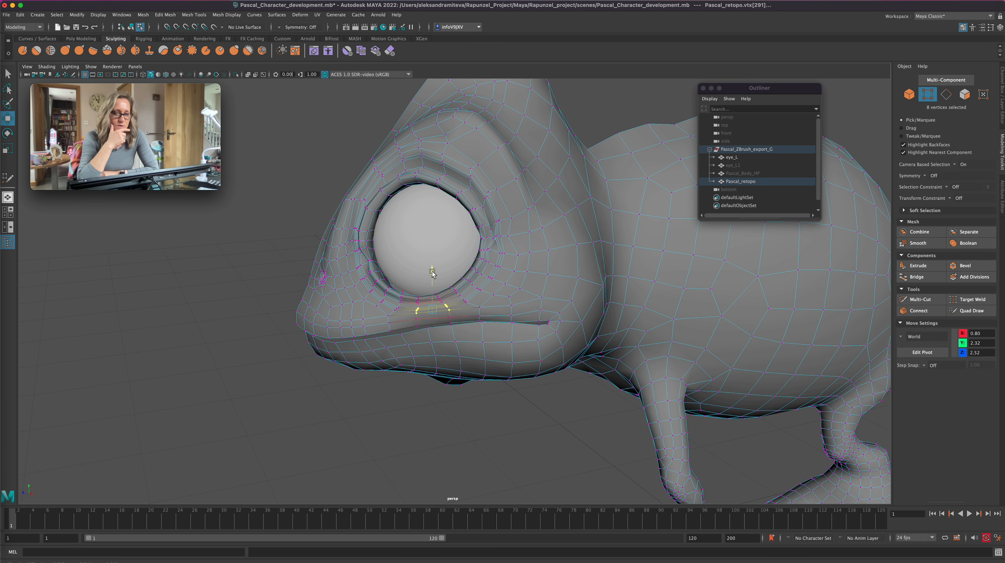
pyautogui.moveTo(432, 272); pyautogui.dragTo(482, 306)
pyautogui.click(386, 313)
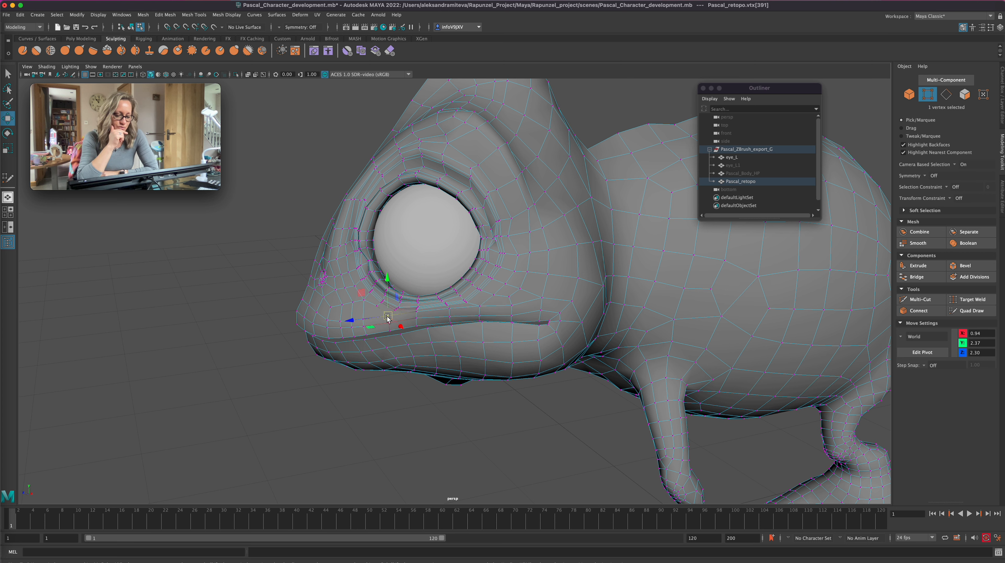
pyautogui.click(490, 431)
# Return the mesh to smooth preview and object mode, deselect it and inspect the adjusted lower eyelid from several angles
pyautogui.keyDown('alt'); pyautogui.moveTo(493, 433); pyautogui.dragTo(554, 434); pyautogui.keyUp('alt')
pyautogui.press('3')
pyautogui.click(909, 94)
pyautogui.click(685, 346)
pyautogui.keyDown('alt'); pyautogui.moveTo(672, 402); pyautogui.dragTo(632, 417); pyautogui.keyUp('alt')
pyautogui.keyDown('alt'); pyautogui.moveTo(630, 417); pyautogui.dragTo(613, 436); pyautogui.keyUp('alt')
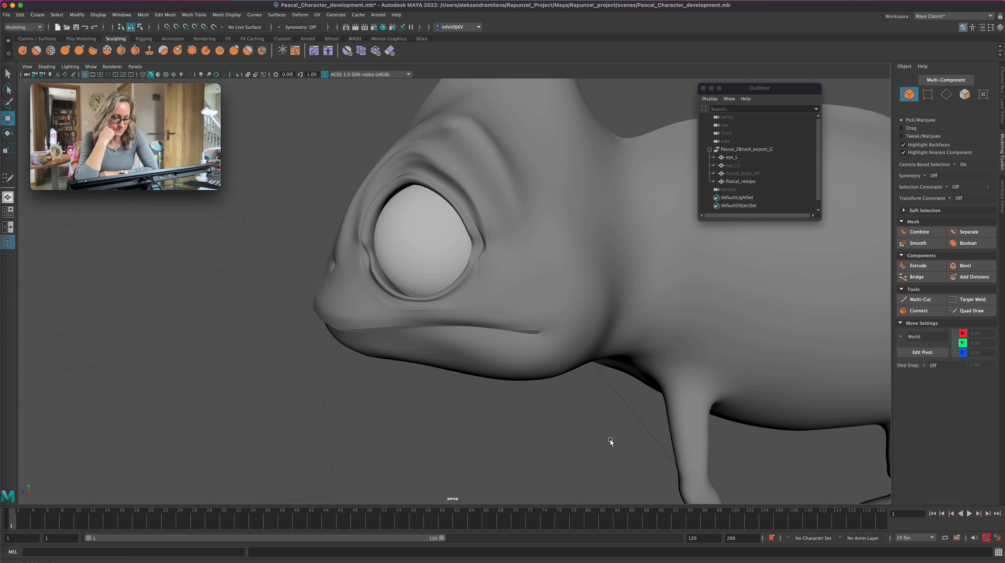
pyautogui.keyDown('alt'); pyautogui.moveTo(609, 441); pyautogui.dragTo(611, 436); pyautogui.keyUp('alt')
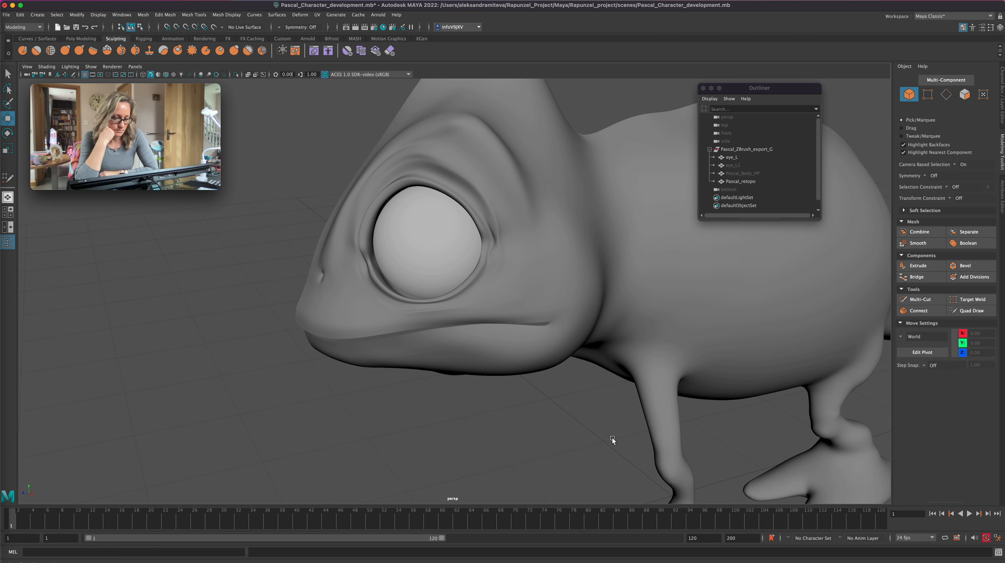
# Try the Smooth sculpting tool on the Pascal_retopo mesh while its smooth preview is on
pyautogui.click(551, 301)
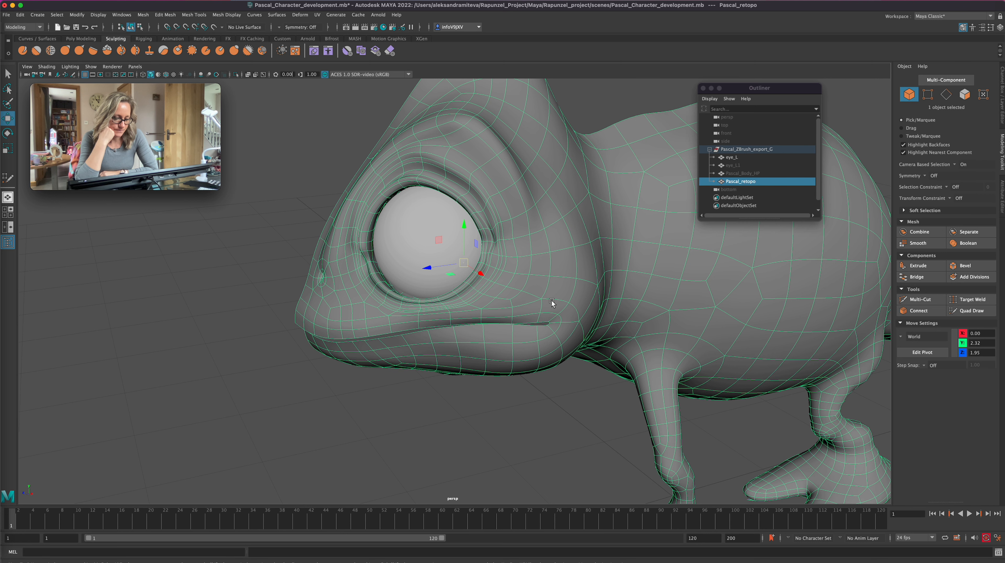
pyautogui.click(36, 50)
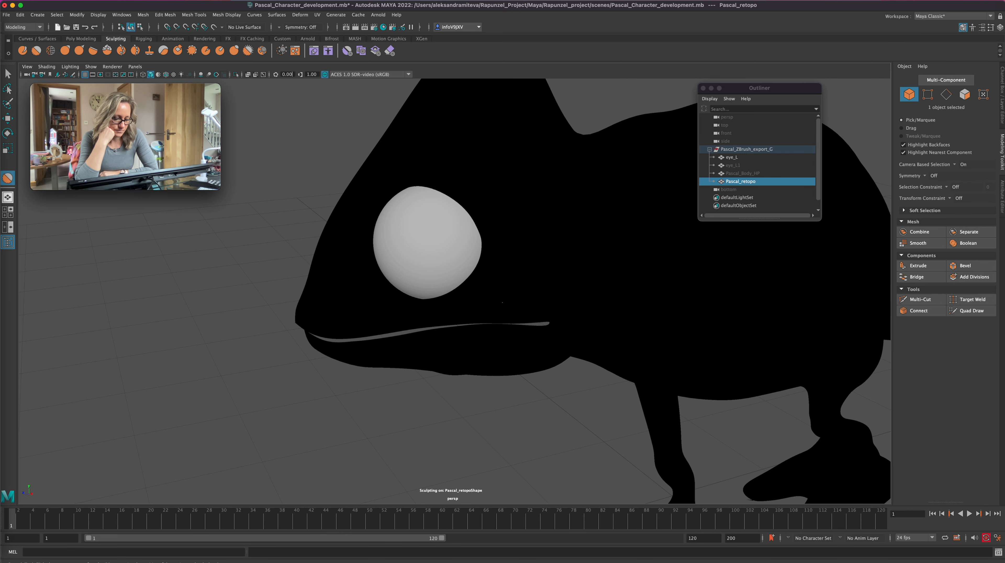
pyautogui.keyDown('alt'); pyautogui.moveTo(541, 310); pyautogui.dragTo(528, 412); pyautogui.keyUp('alt')
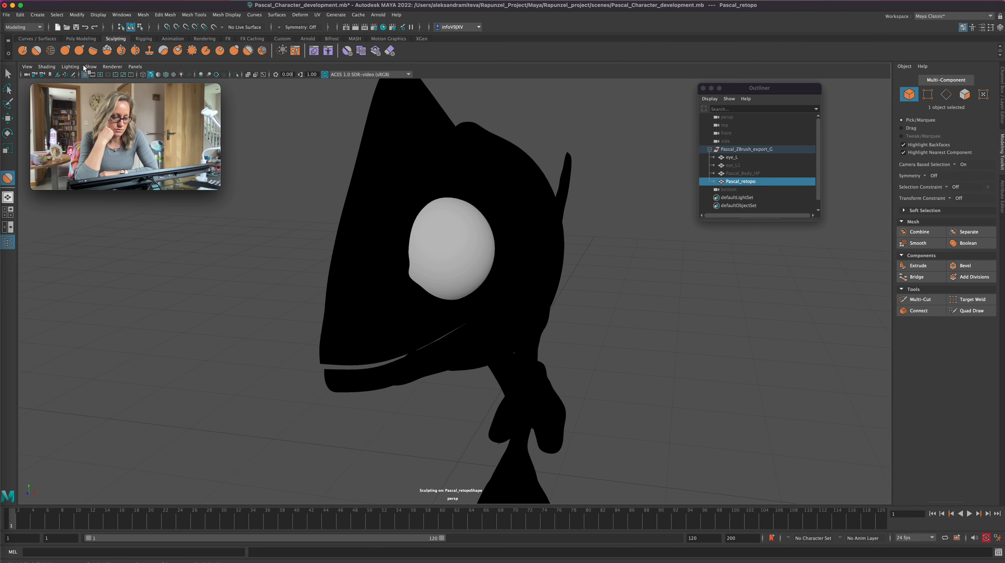
pyautogui.click(70, 67)
pyautogui.click(70, 66)
pyautogui.click(7, 73)
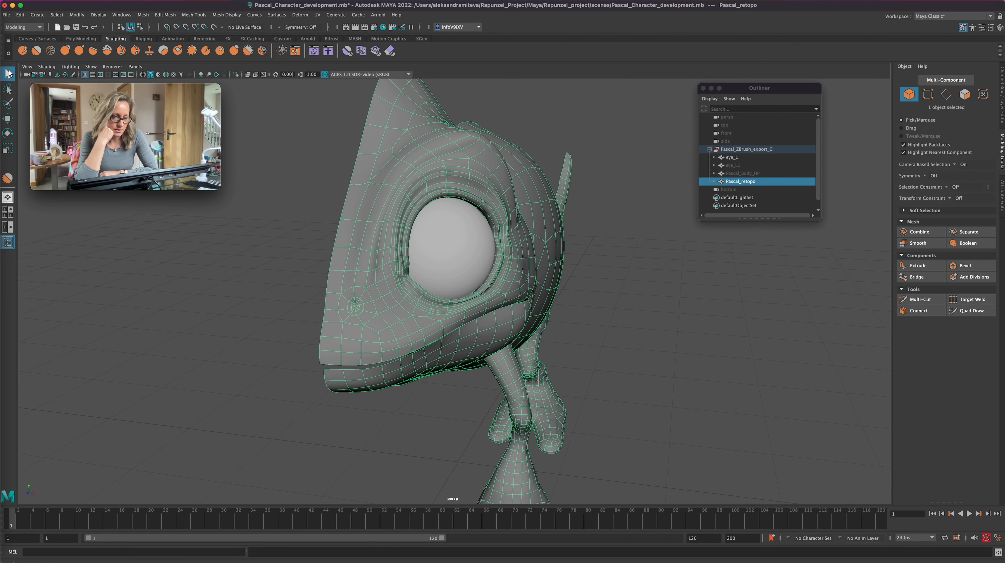
pyautogui.click(760, 182)
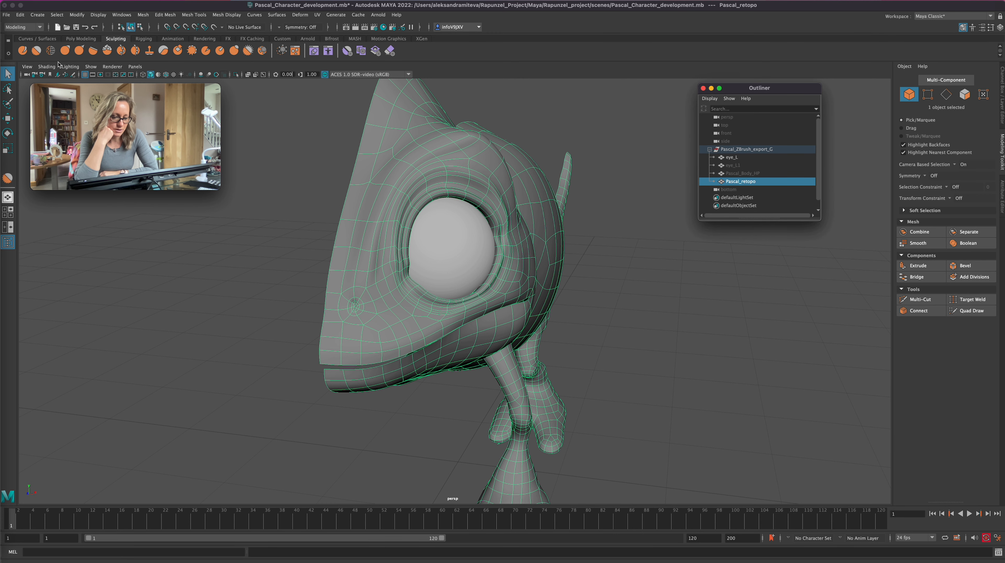
pyautogui.click(37, 51)
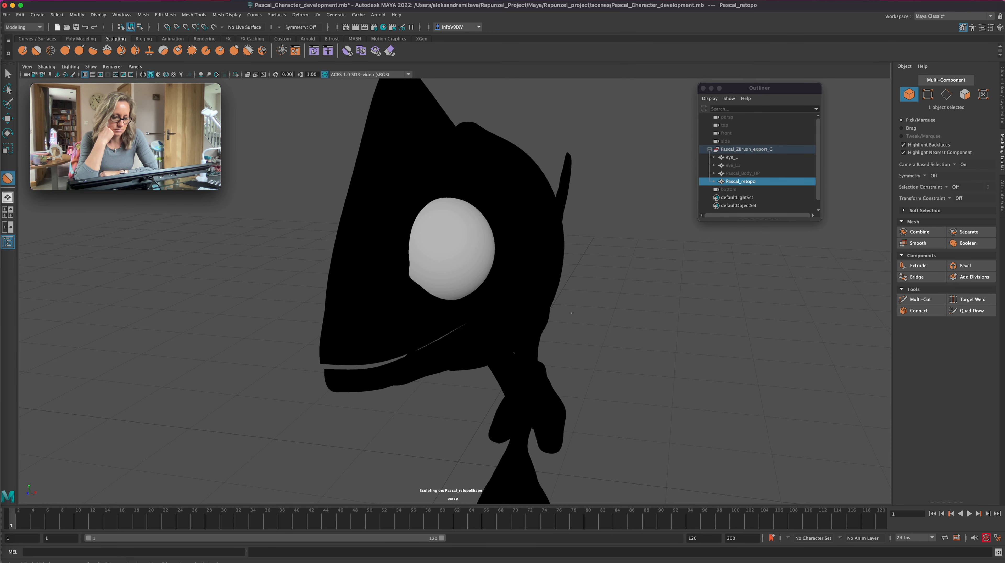
pyautogui.scroll(-5, 563, 314)
pyautogui.keyDown('alt'); pyautogui.moveTo(624, 364); pyautogui.dragTo(543, 328); pyautogui.keyUp('alt')
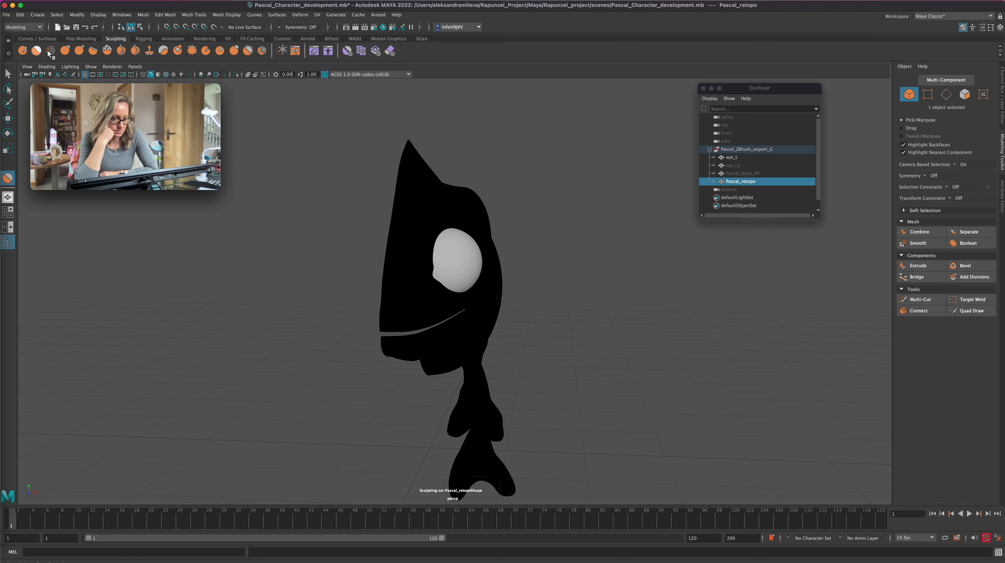
pyautogui.keyDown('alt'); pyautogui.moveTo(634, 384); pyautogui.dragTo(613, 371); pyautogui.keyUp('alt')
pyautogui.press('q')
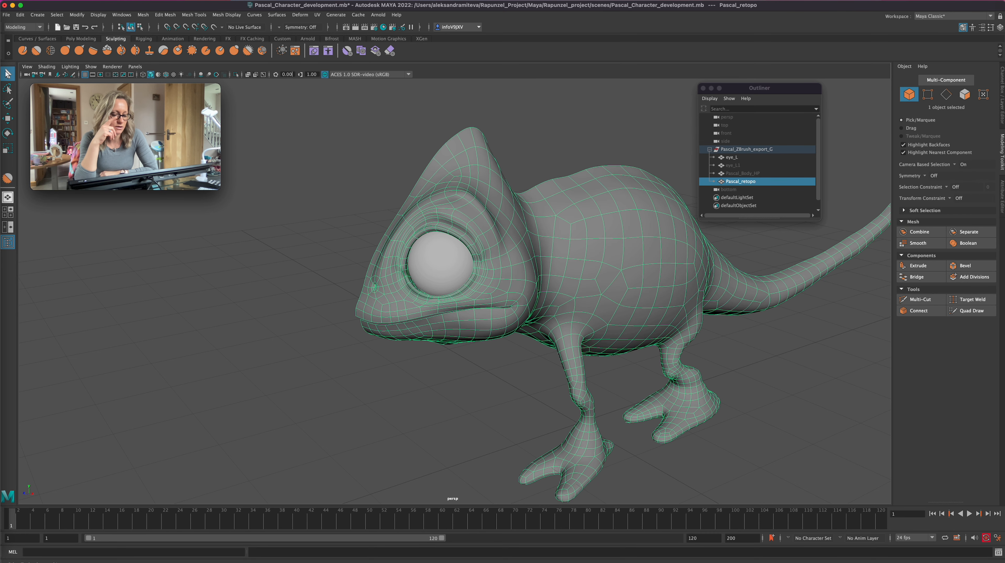
# Turn off the smooth mesh preview and activate the Grab sculpting tool on Pascal_retopo for work around the eye
pyautogui.moveTo(678, 353)
pyautogui.keyDown('alt'); pyautogui.mouseDown()
pyautogui.moveTo(764, 363)
pyautogui.moveTo(695, 355)
pyautogui.moveTo(688, 370)
pyautogui.moveTo(698, 358)
pyautogui.mouseUp(); pyautogui.keyUp('alt')
pyautogui.press('1')
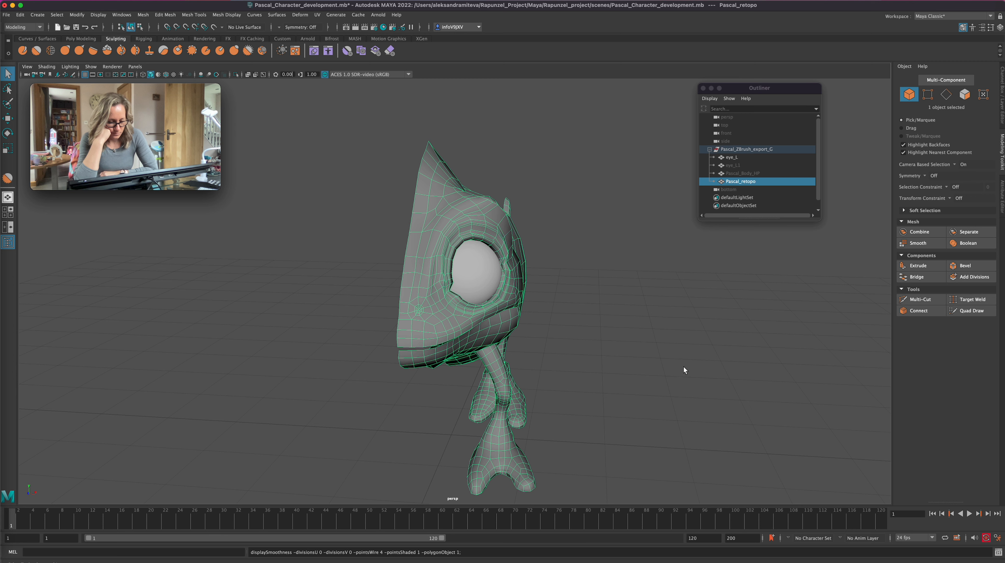
pyautogui.click(66, 50)
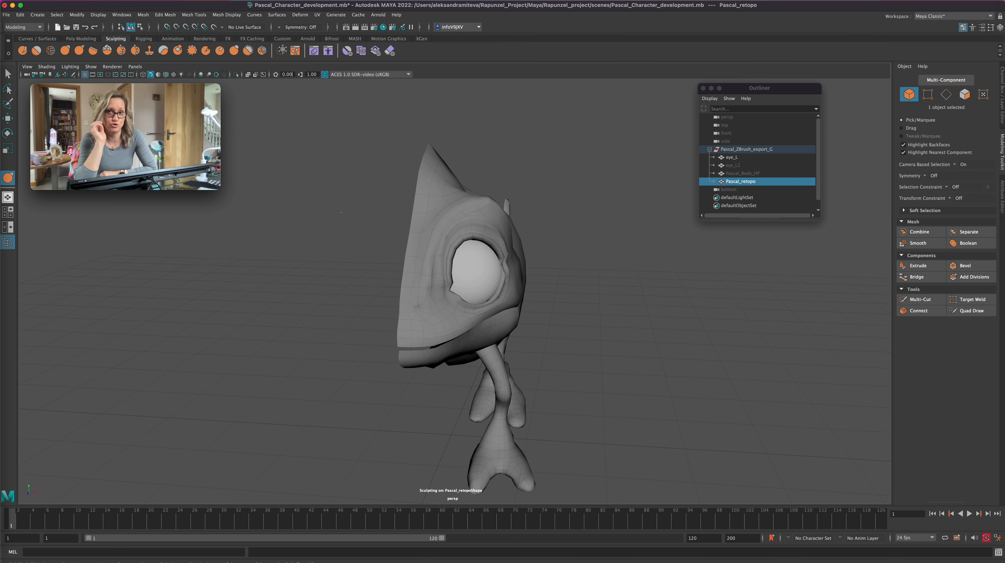
pyautogui.press('3')
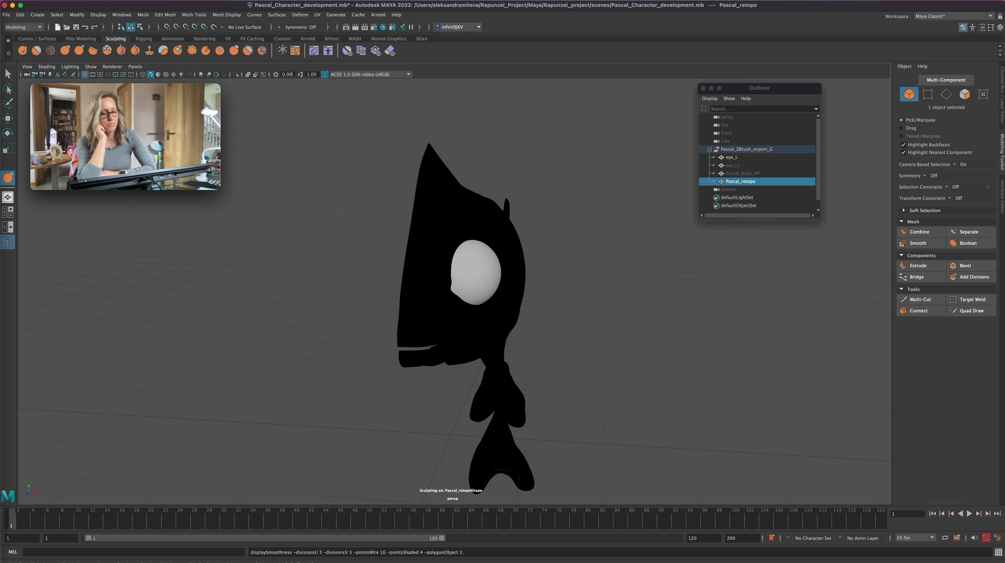
pyautogui.press('1')
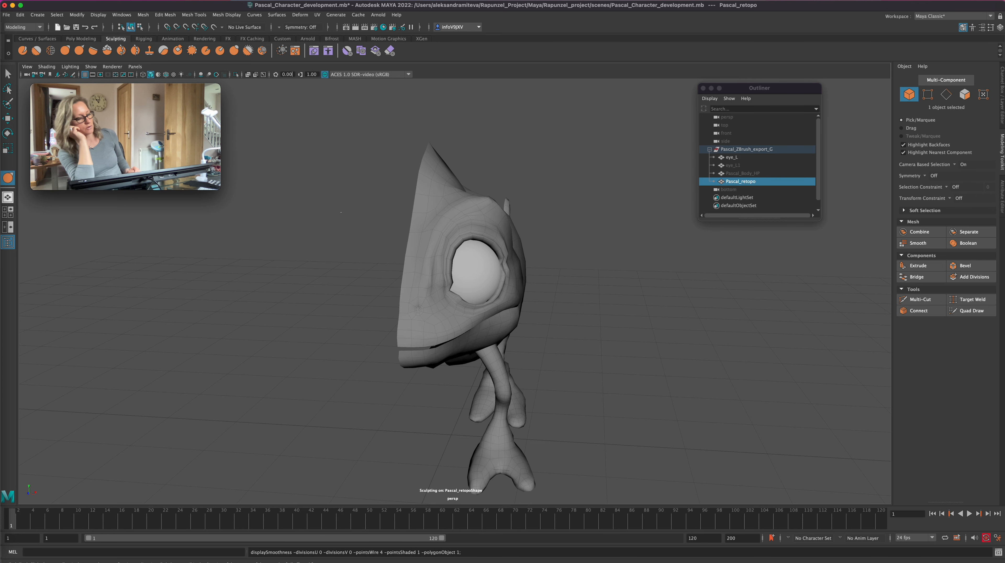
pyautogui.keyDown('alt'); pyautogui.moveTo(341, 213); pyautogui.dragTo(375, 212, button='right'); pyautogui.keyUp('alt')
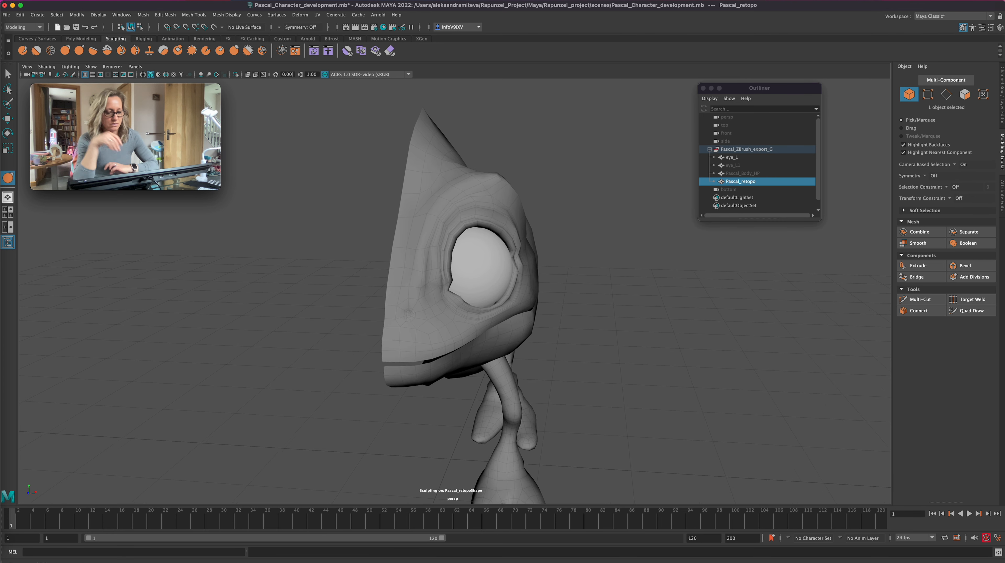
pyautogui.keyDown('alt'); pyautogui.moveTo(609, 372); pyautogui.dragTo(491, 361); pyautogui.keyUp('alt')
pyautogui.keyDown('alt'); pyautogui.moveTo(227, 151); pyautogui.dragTo(282, 152, button='right'); pyautogui.keyUp('alt')
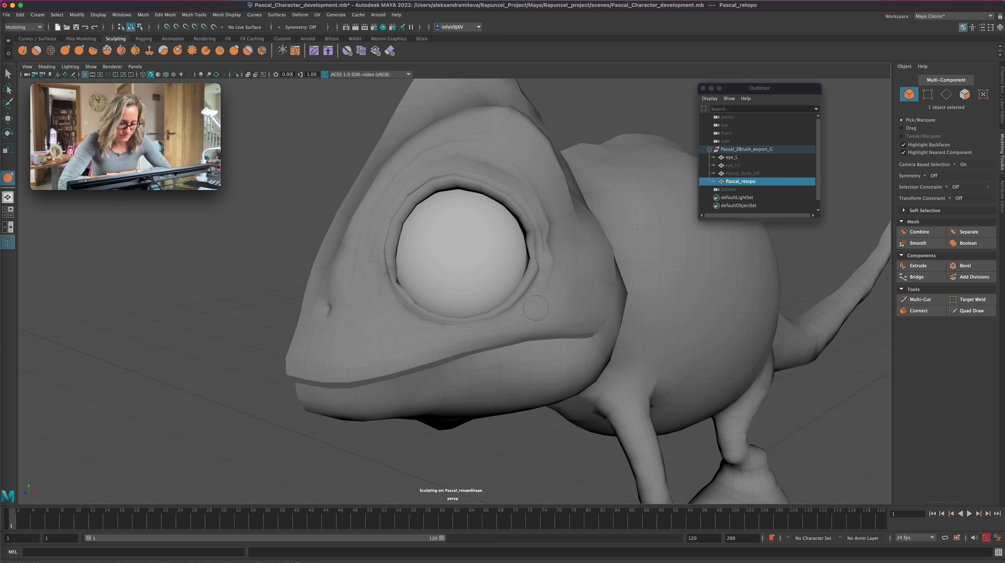
# Keep the mesh unsmoothed and switch to the Smooth sculpting tool for the area around the eye
pyautogui.press('3')
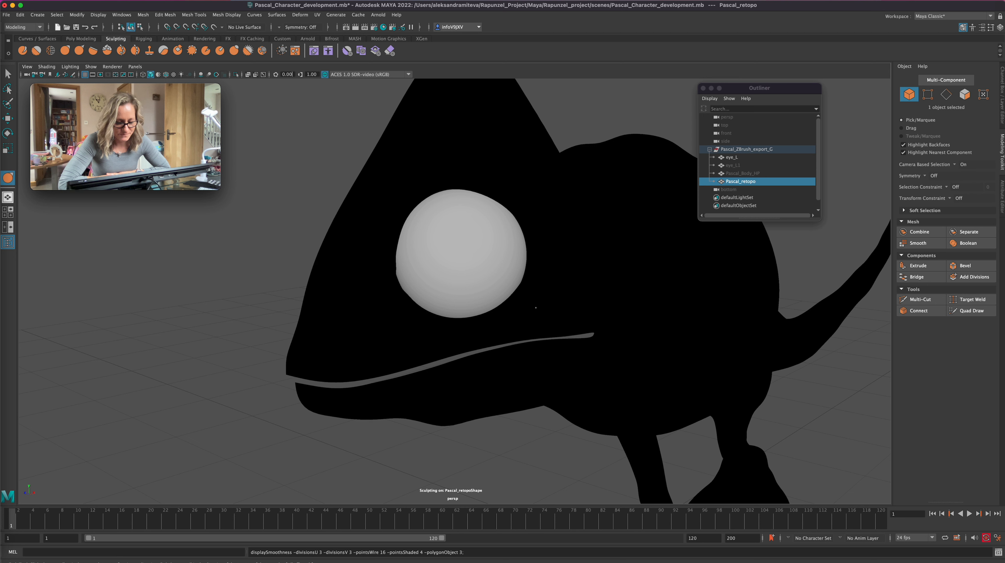
pyautogui.press('1')
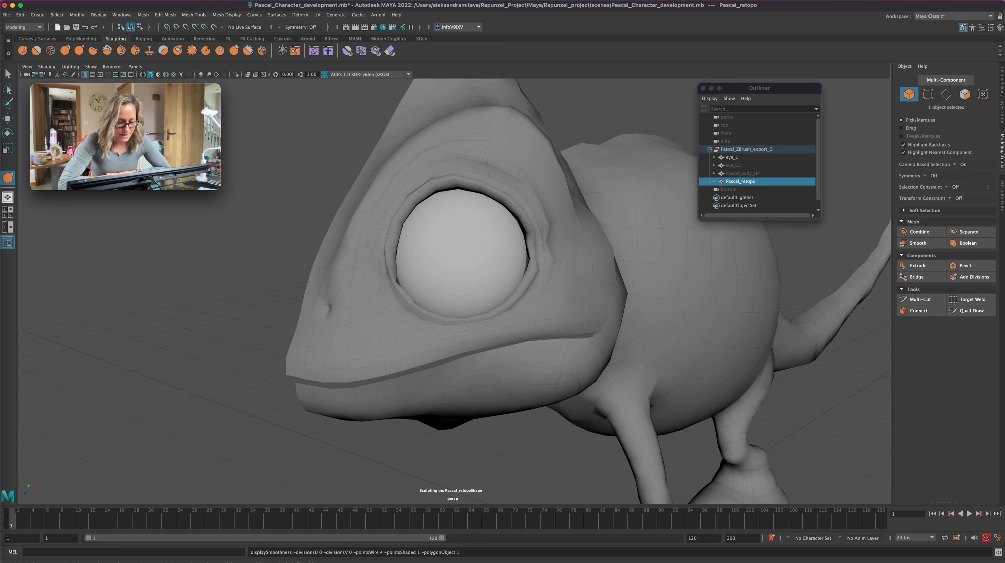
pyautogui.moveTo(528, 446)
pyautogui.keyDown('alt'); pyautogui.mouseDown()
pyautogui.moveTo(511, 386)
pyautogui.moveTo(512, 446)
pyautogui.mouseUp(); pyautogui.keyUp('alt')
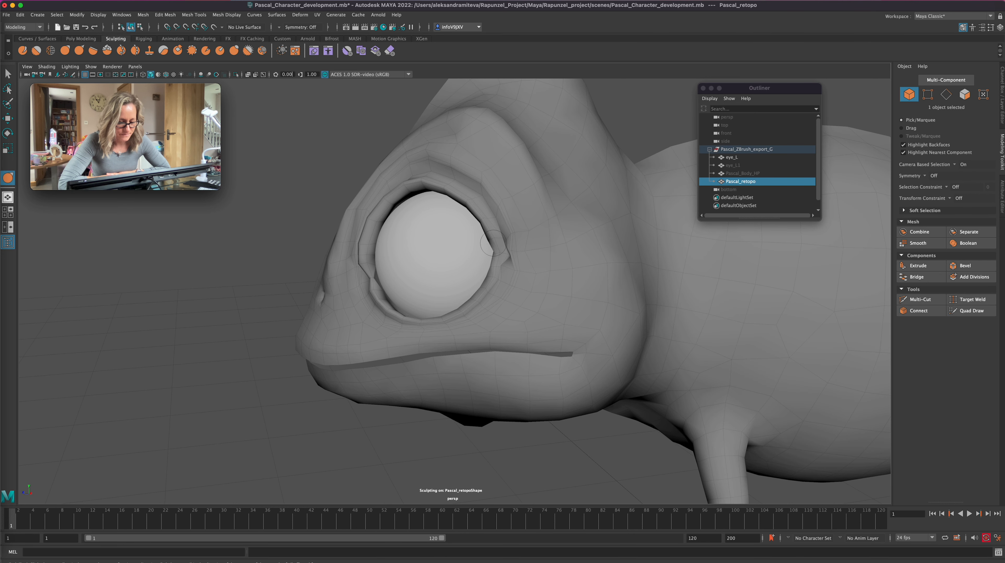
pyautogui.click(36, 51)
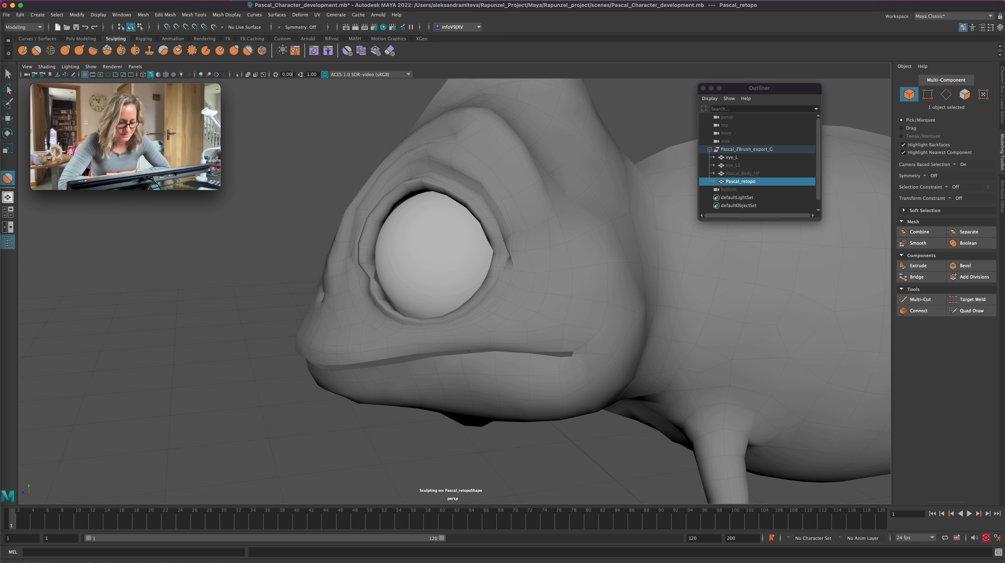